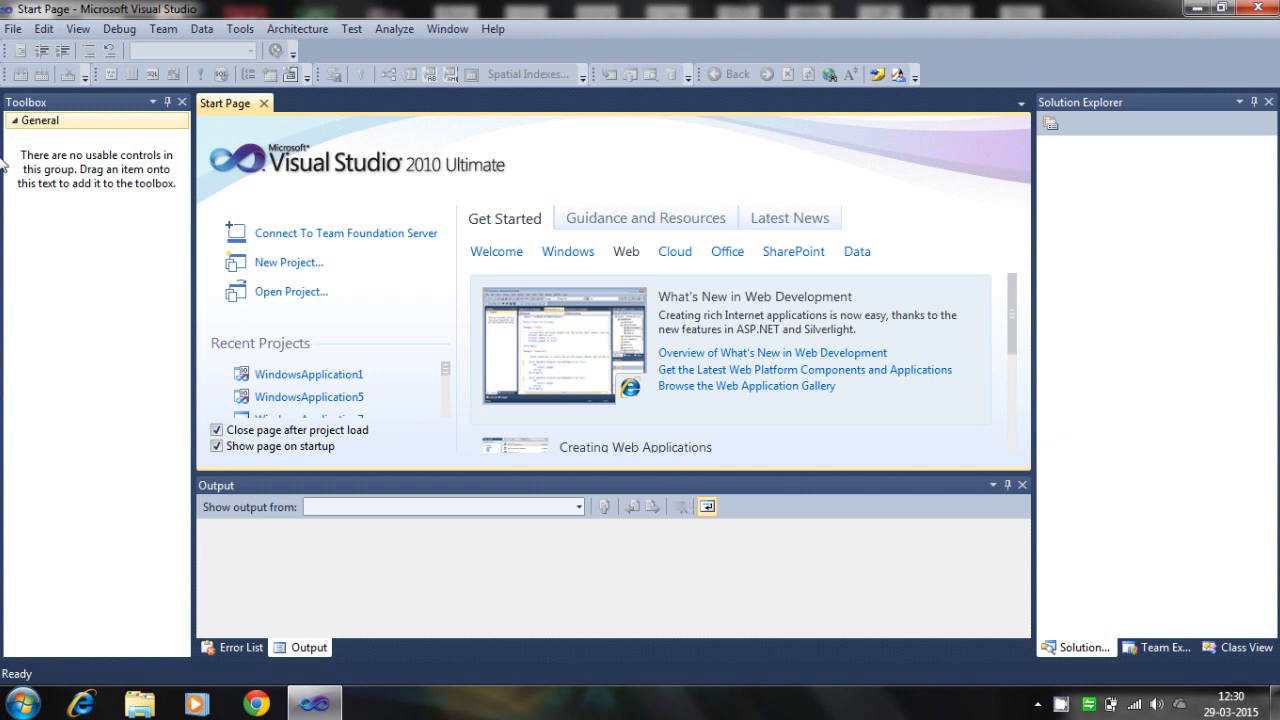
Step: Start a new project and choose the Visual Basic Windows Forms Application template after browsing others
left_click(13, 28)
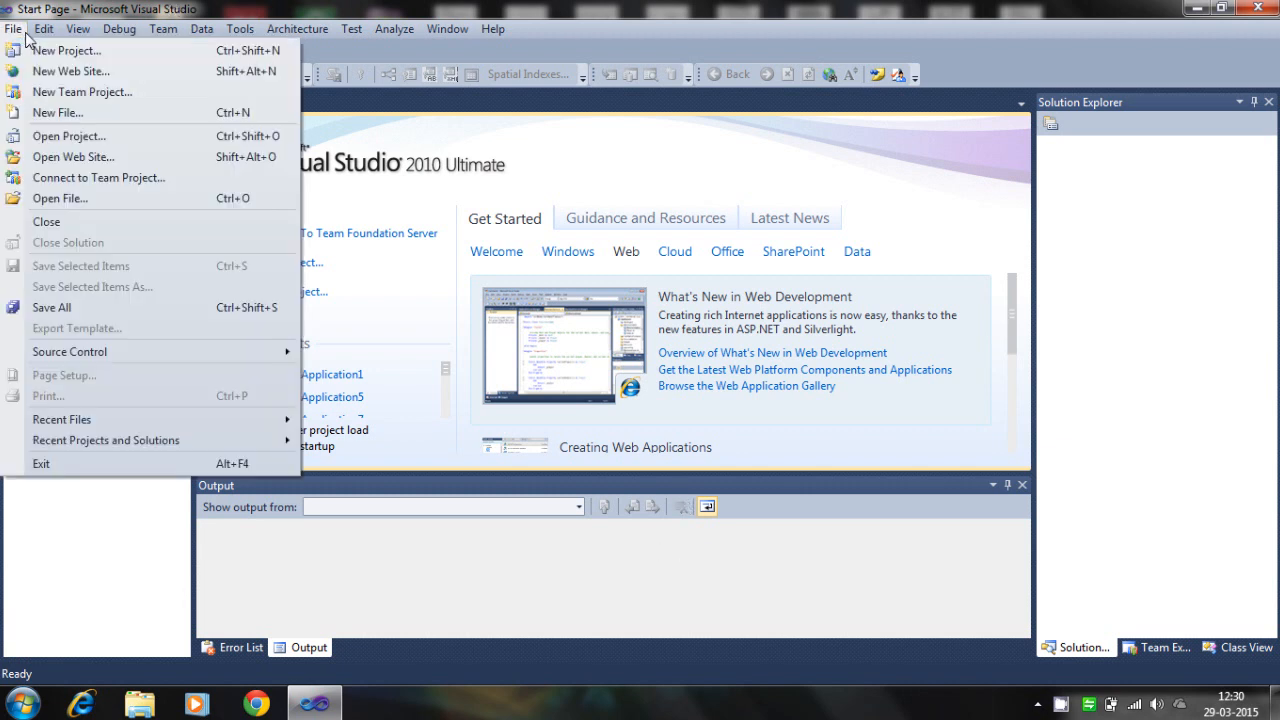
left_click(60, 52)
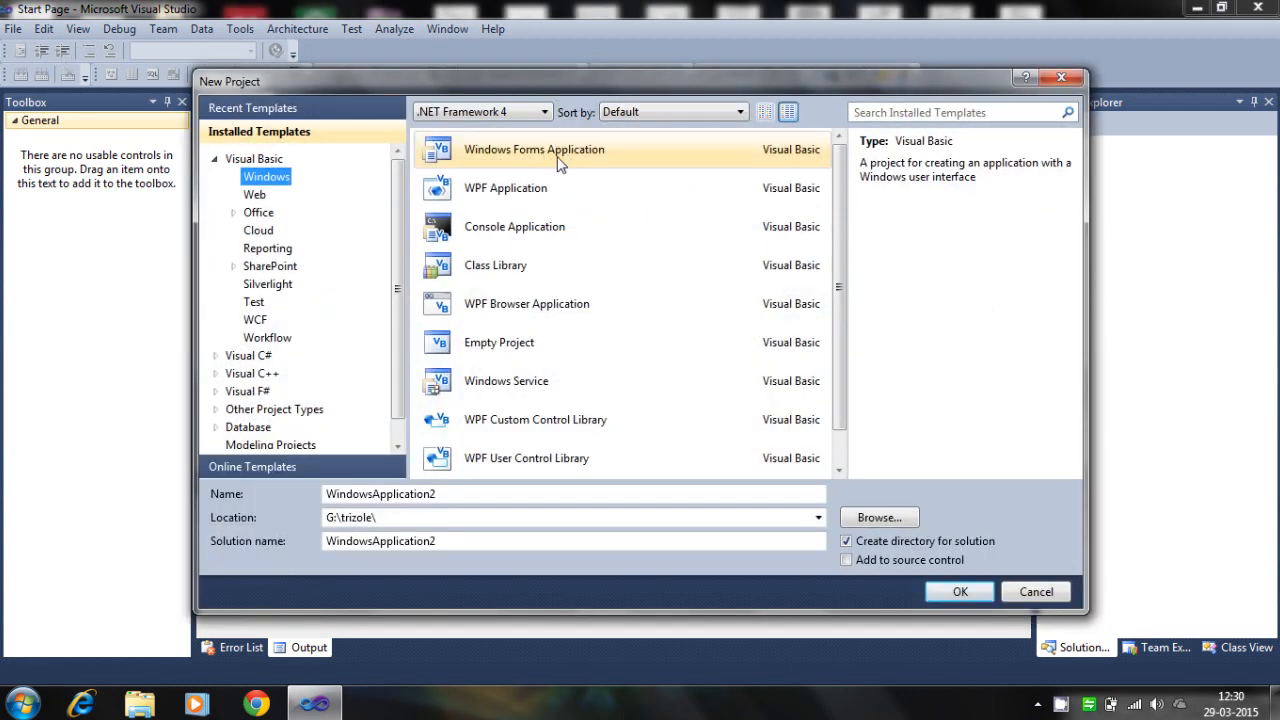
left_click(256, 196)
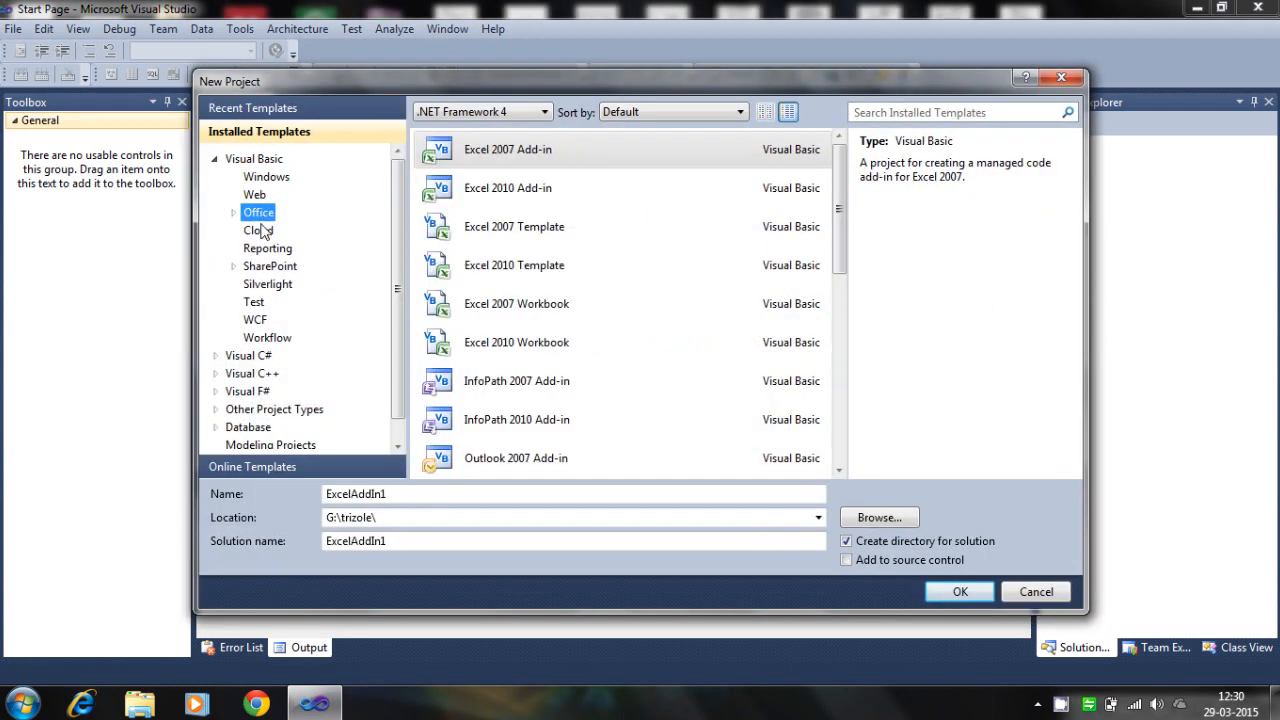
left_click(262, 231)
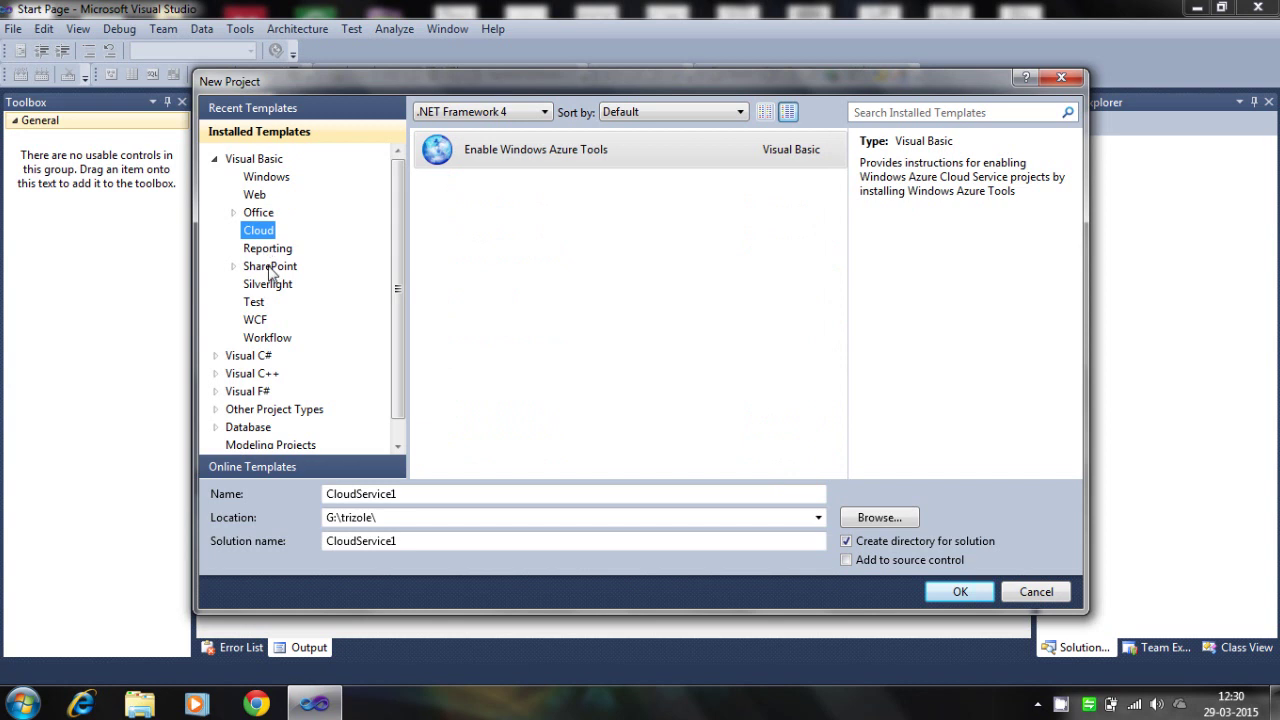
left_click(270, 178)
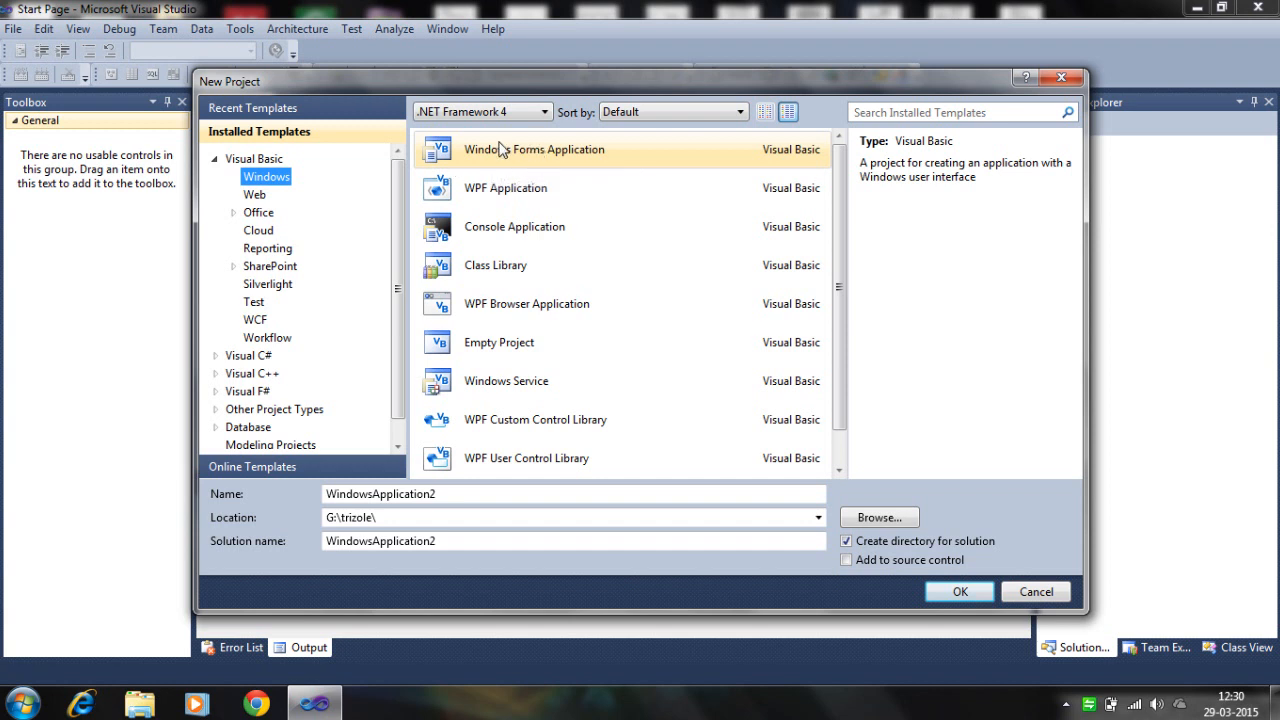
left_click(486, 189)
left_click(468, 266)
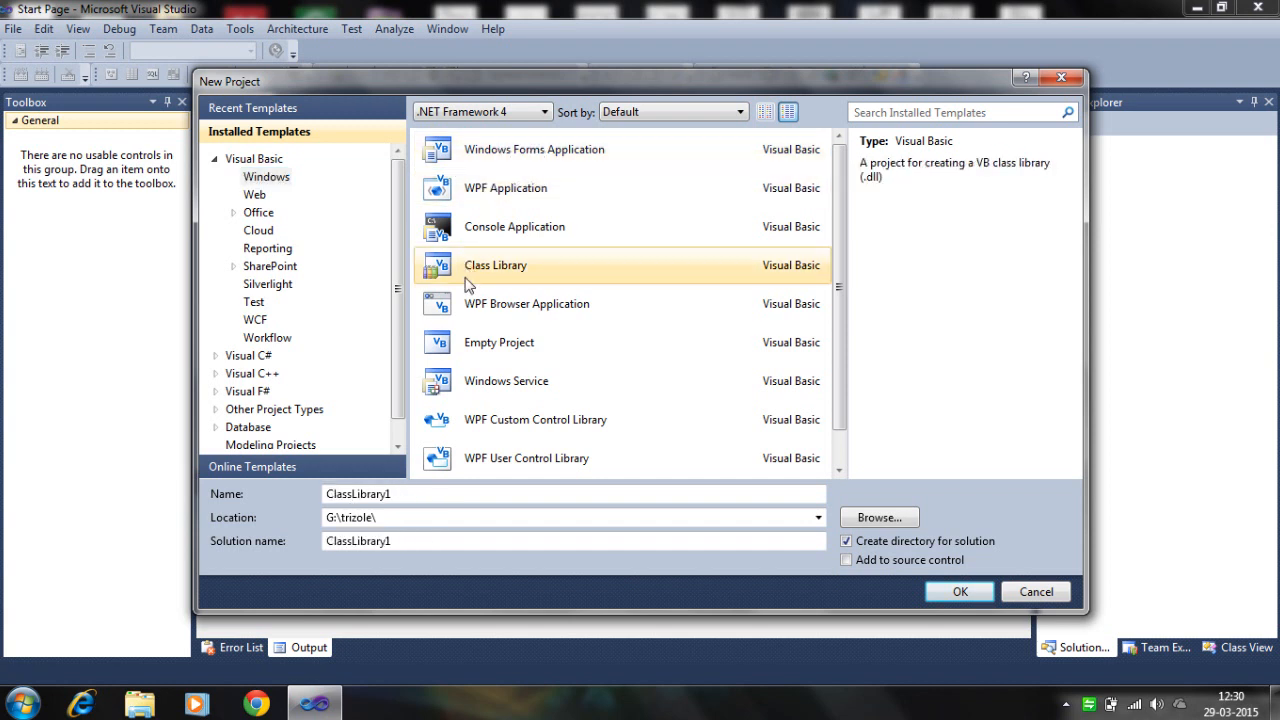
left_click(472, 302)
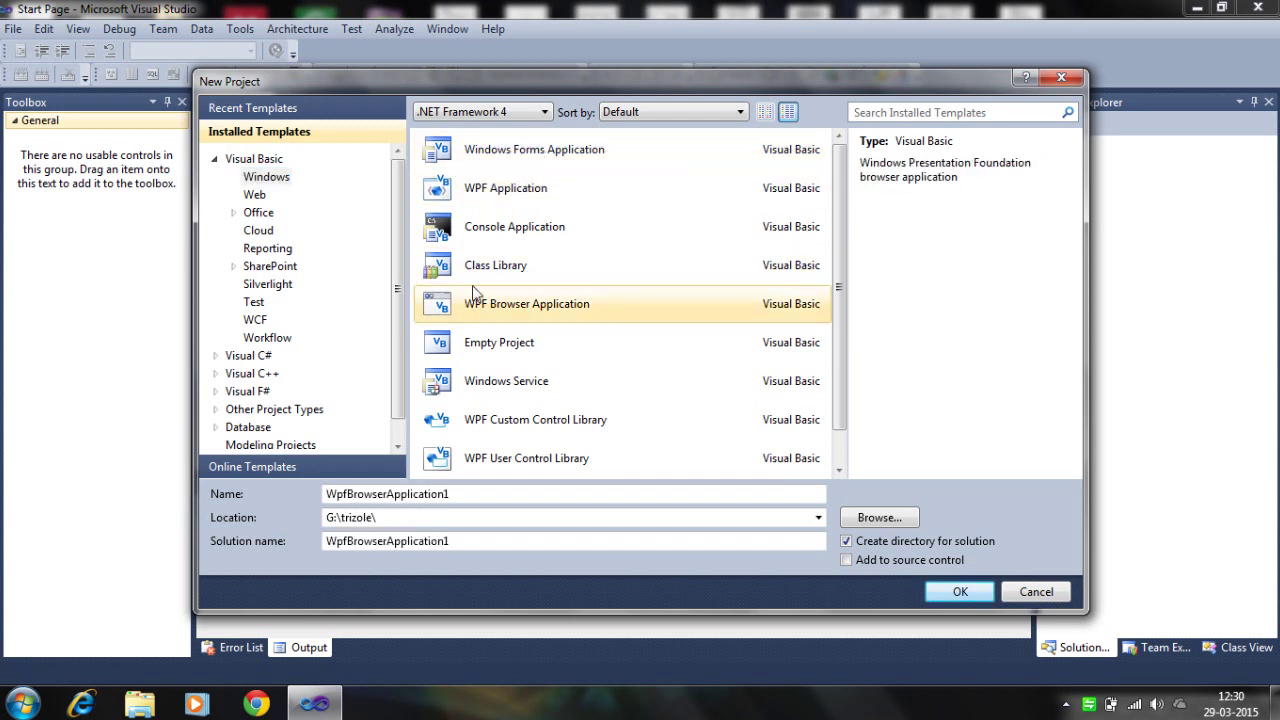
left_click(526, 151)
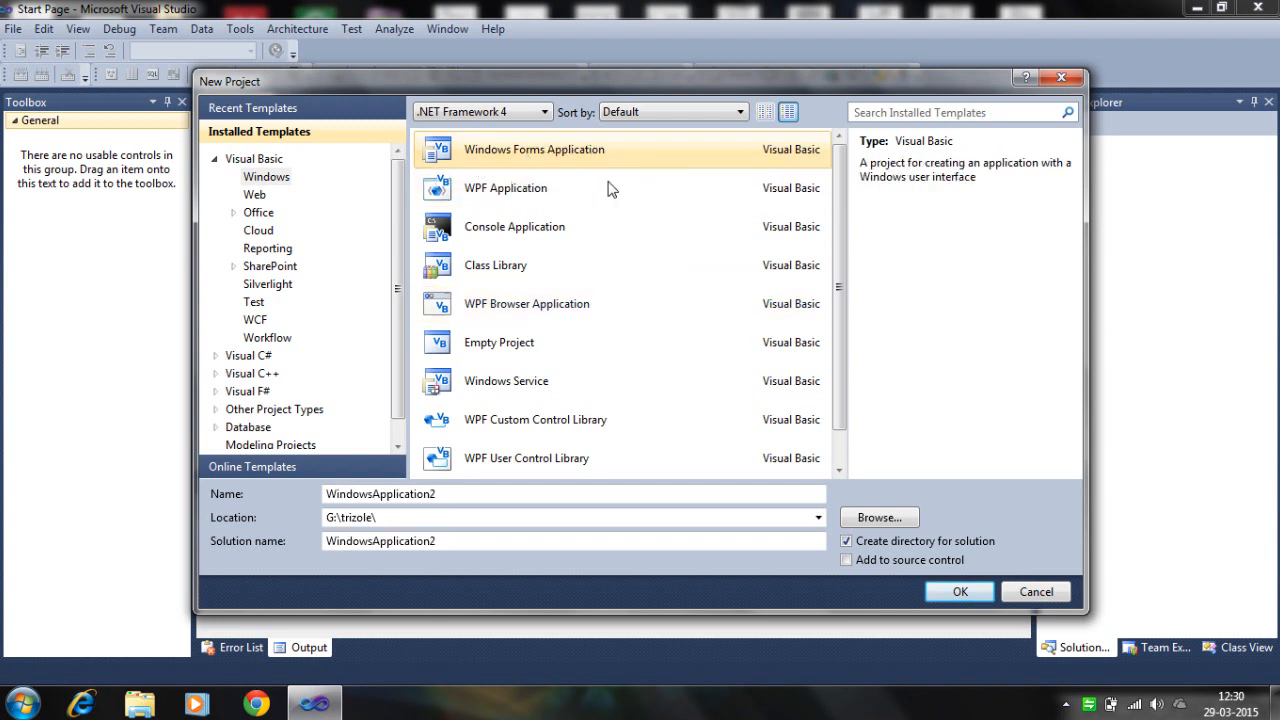
Step: Name the project 'my project', keep the save location, and create it
left_click(465, 496)
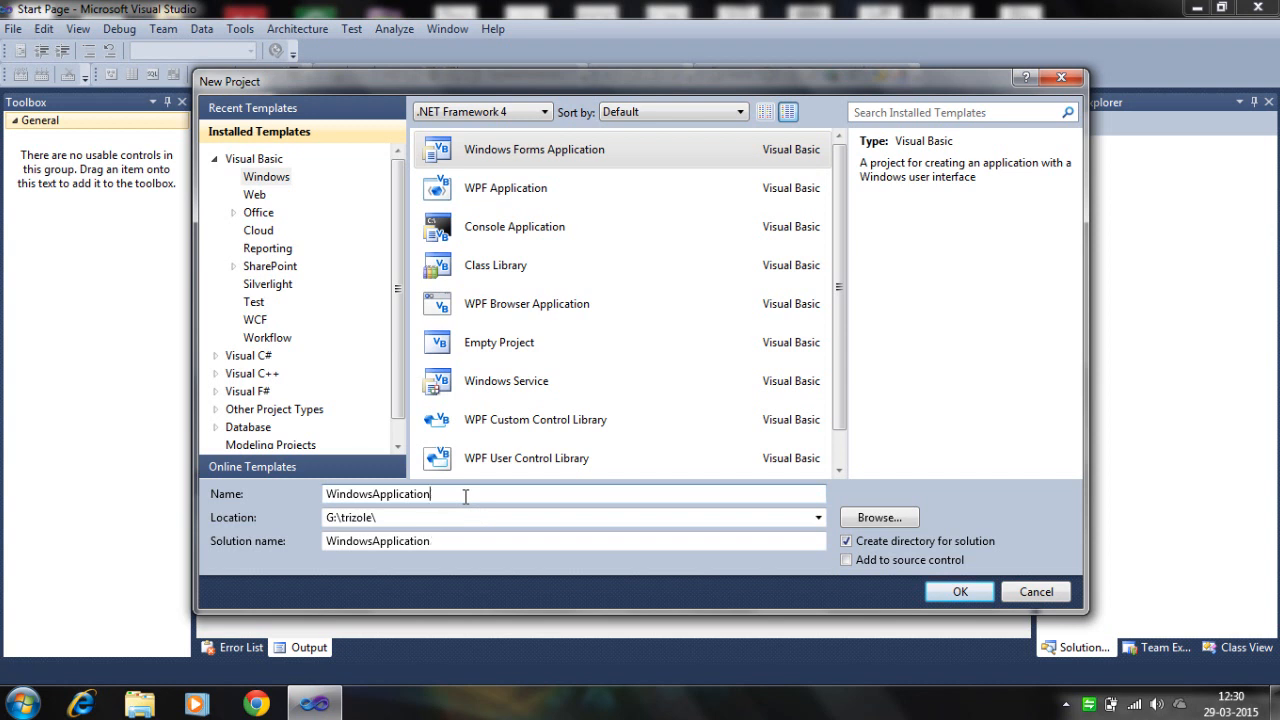
key("BackSpace")
key("BackSpace")
key("BackSpace")
key("BackSpace")
type("my project")
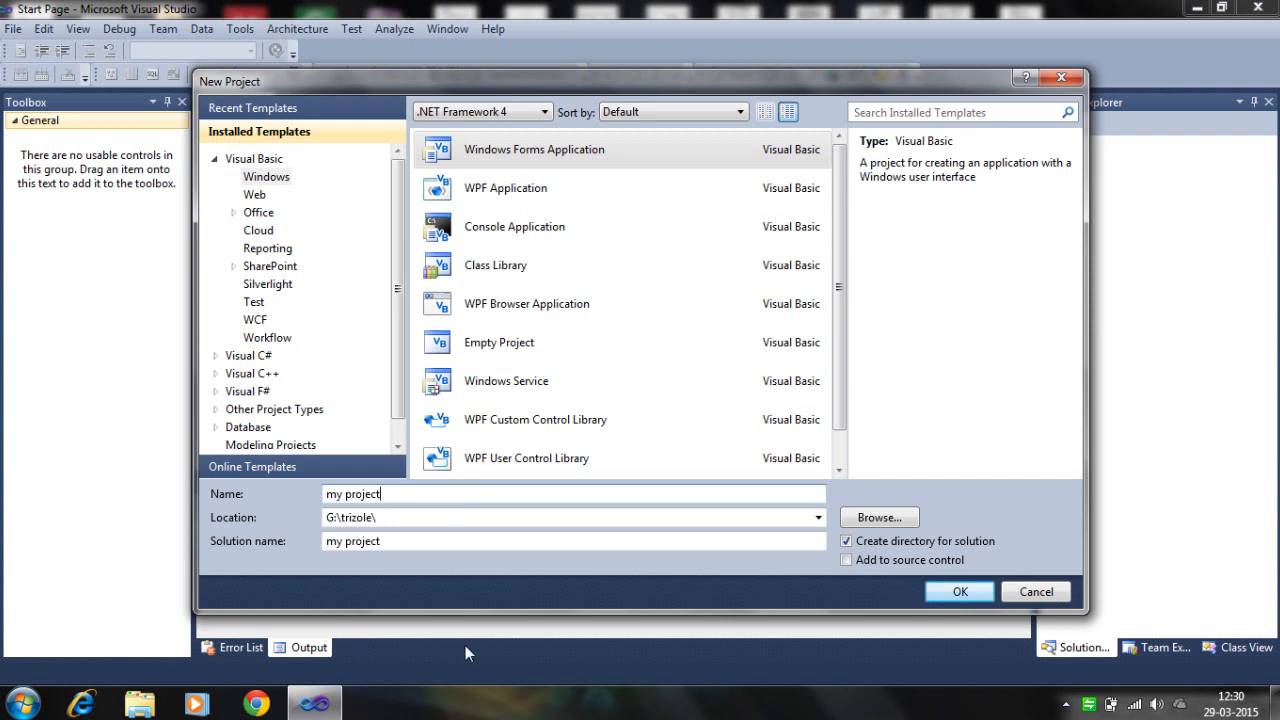
left_click(382, 519)
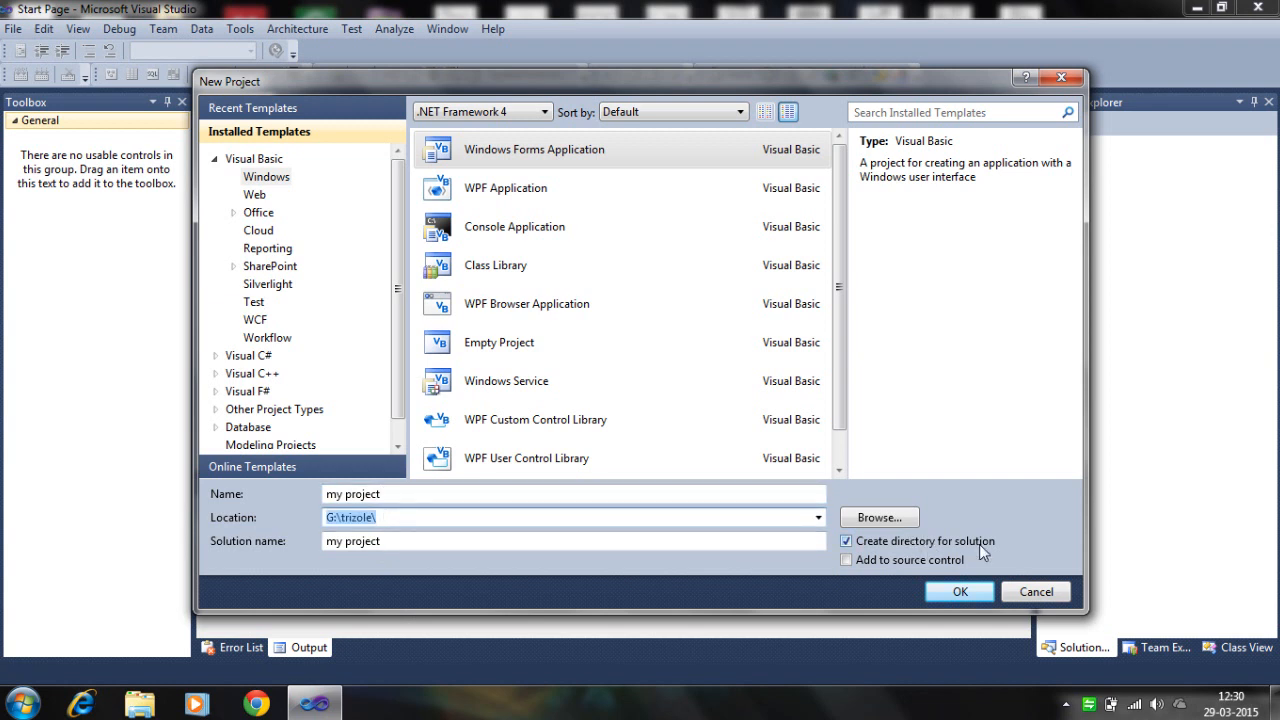
left_click(933, 593)
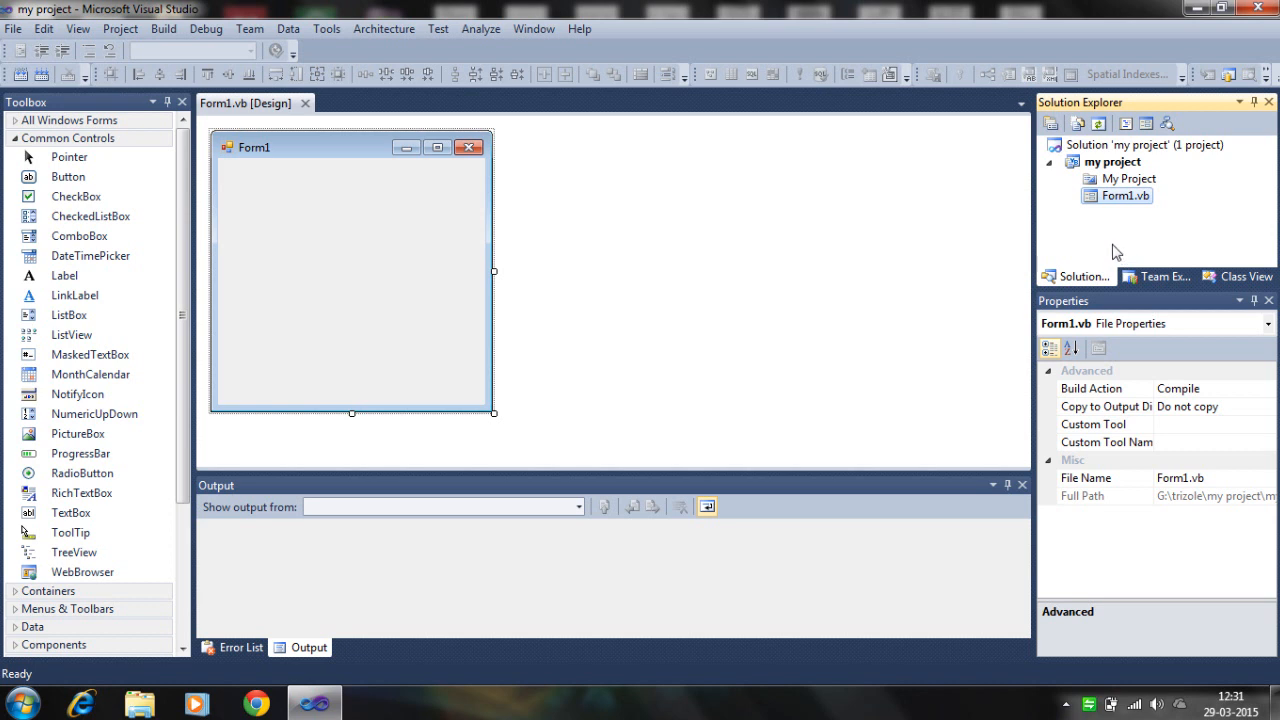
Step: Inspect the My Project and project nodes' options in Solution Explorer, then return to the Form1 designer
left_click(1132, 185)
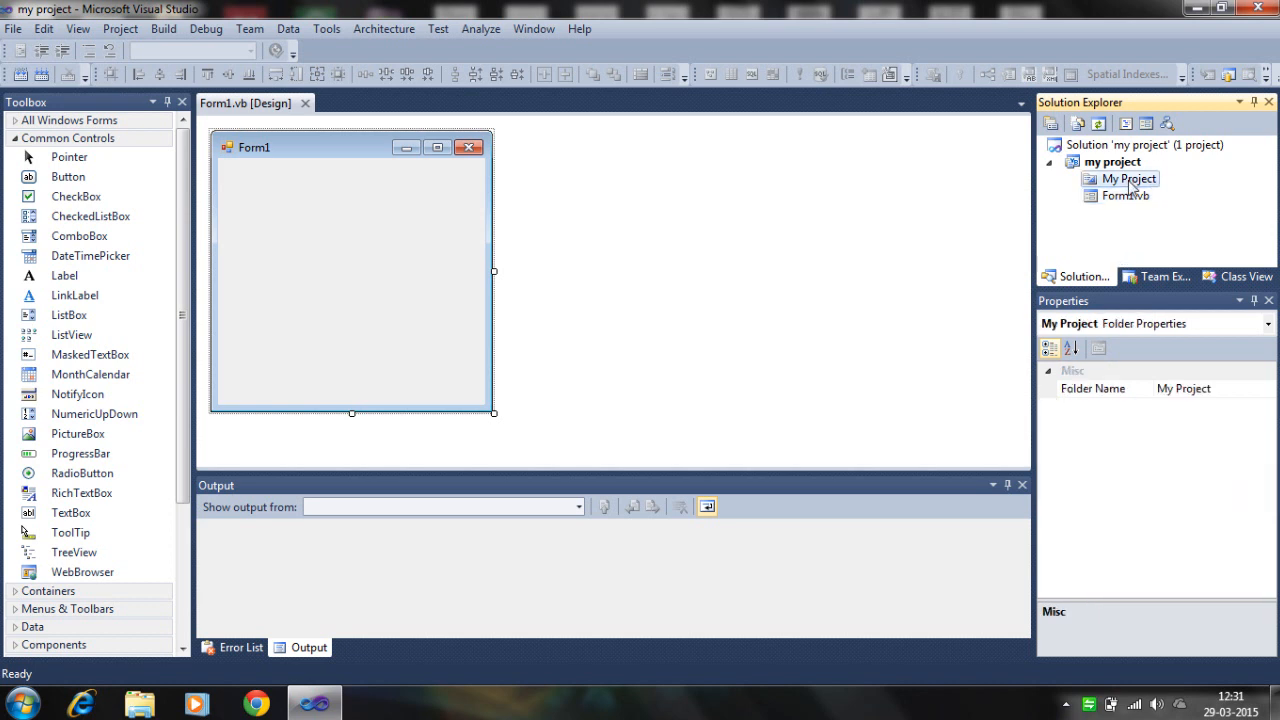
right_click(1132, 186)
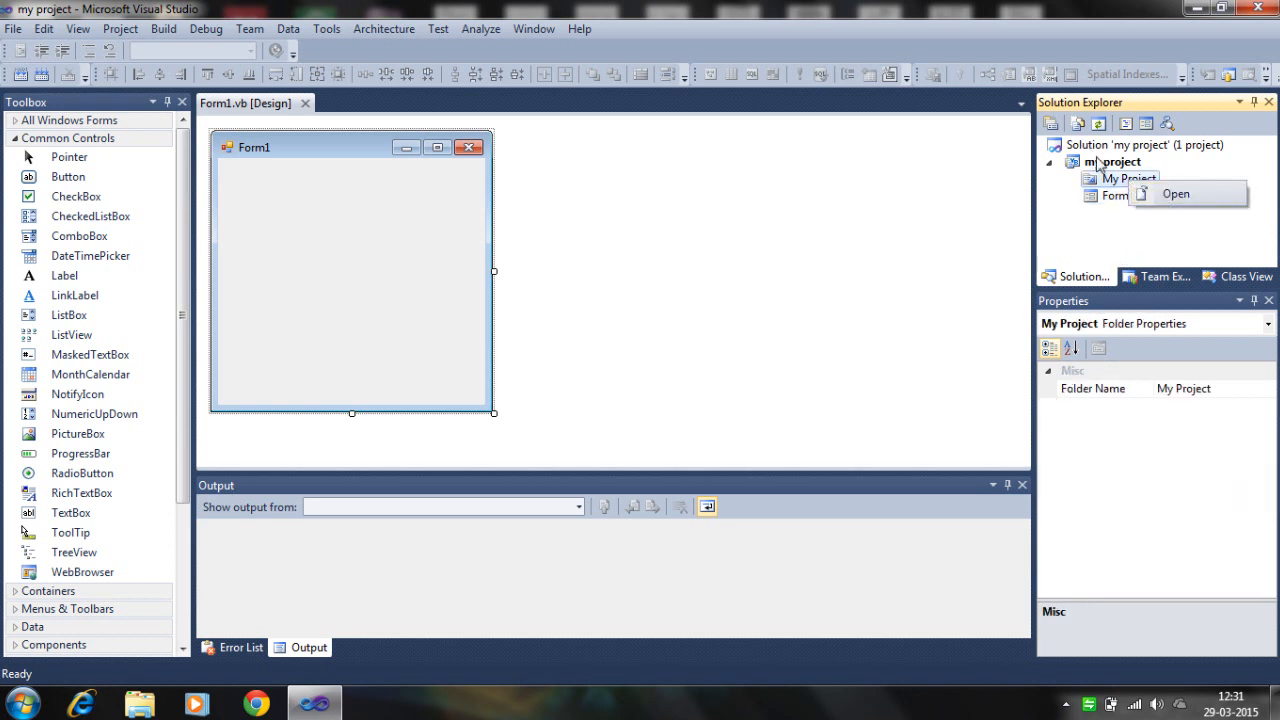
left_click(1097, 163)
right_click(1097, 163)
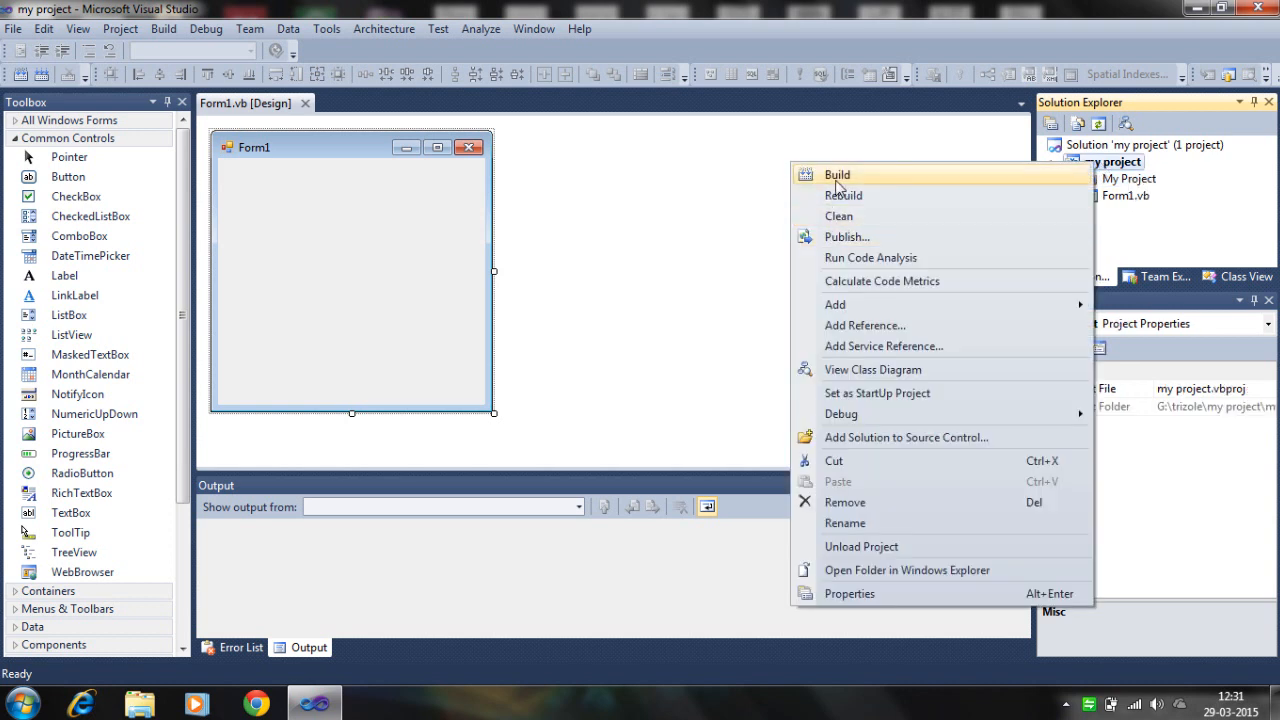
mouse_move(835, 304)
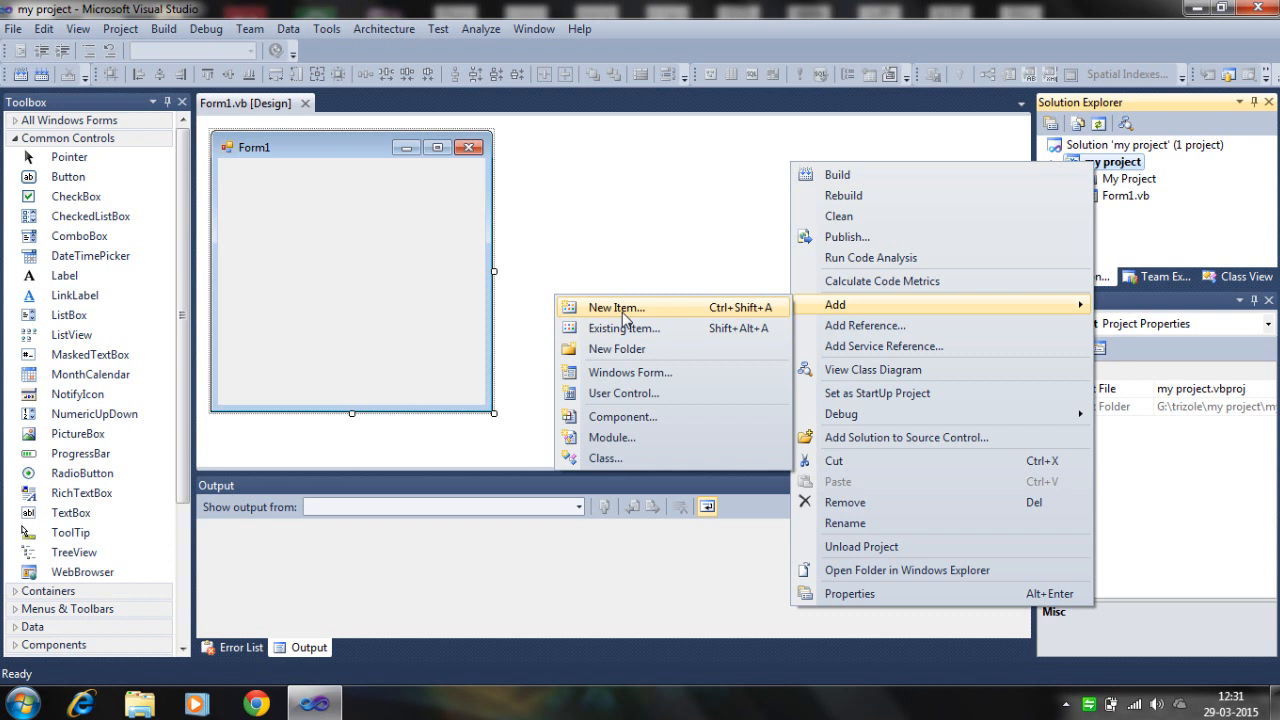
left_click(594, 254)
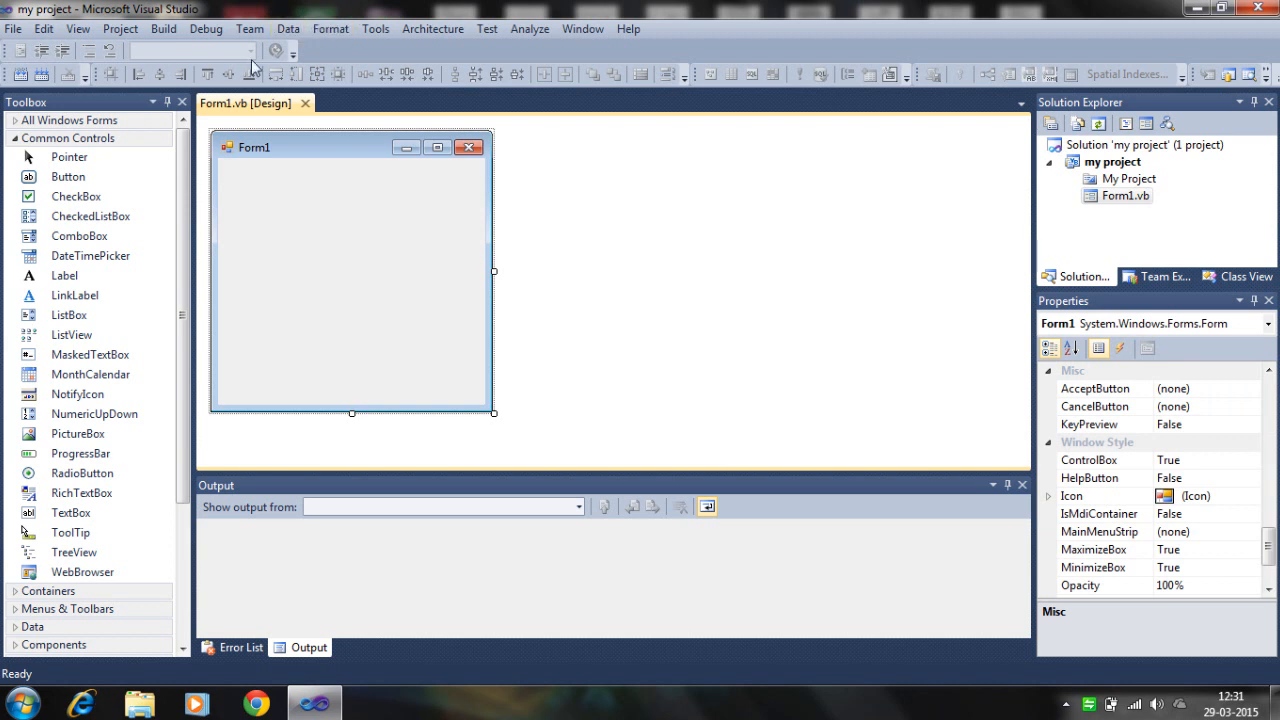
left_click(16, 141)
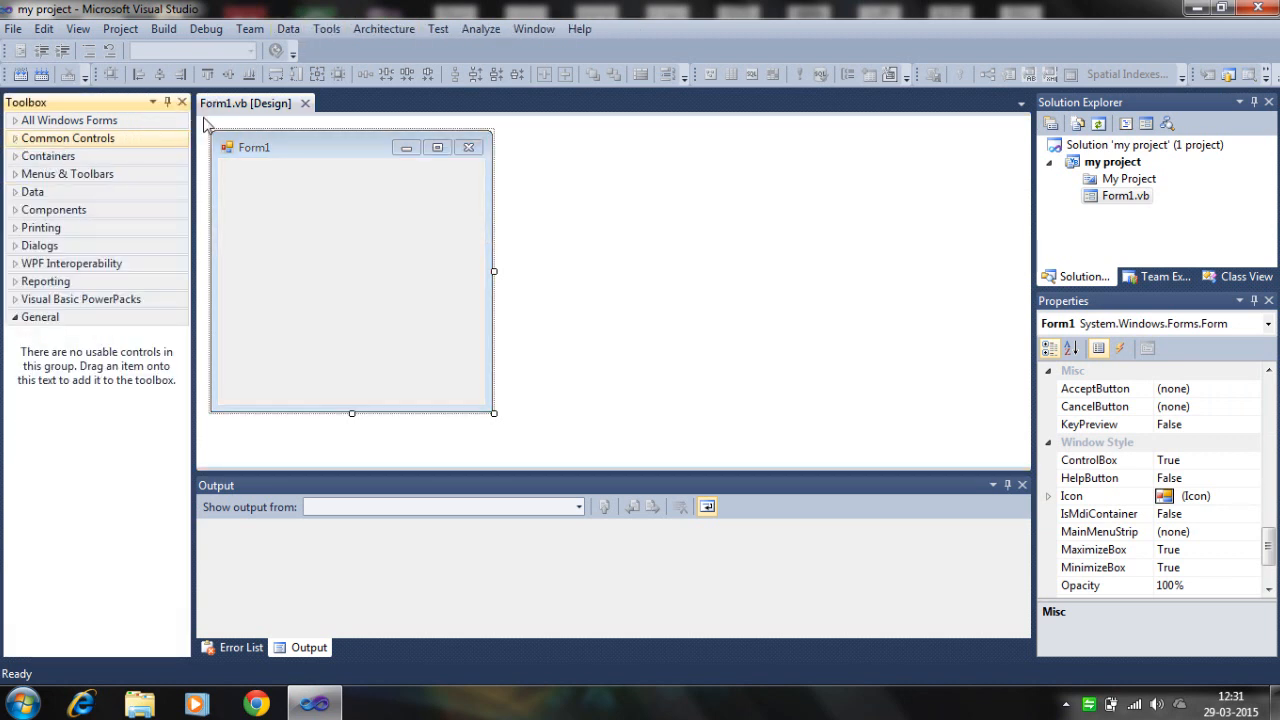
Step: Close the Toolbox, restore it from the View menu, and expand its Common Controls group
left_click(181, 102)
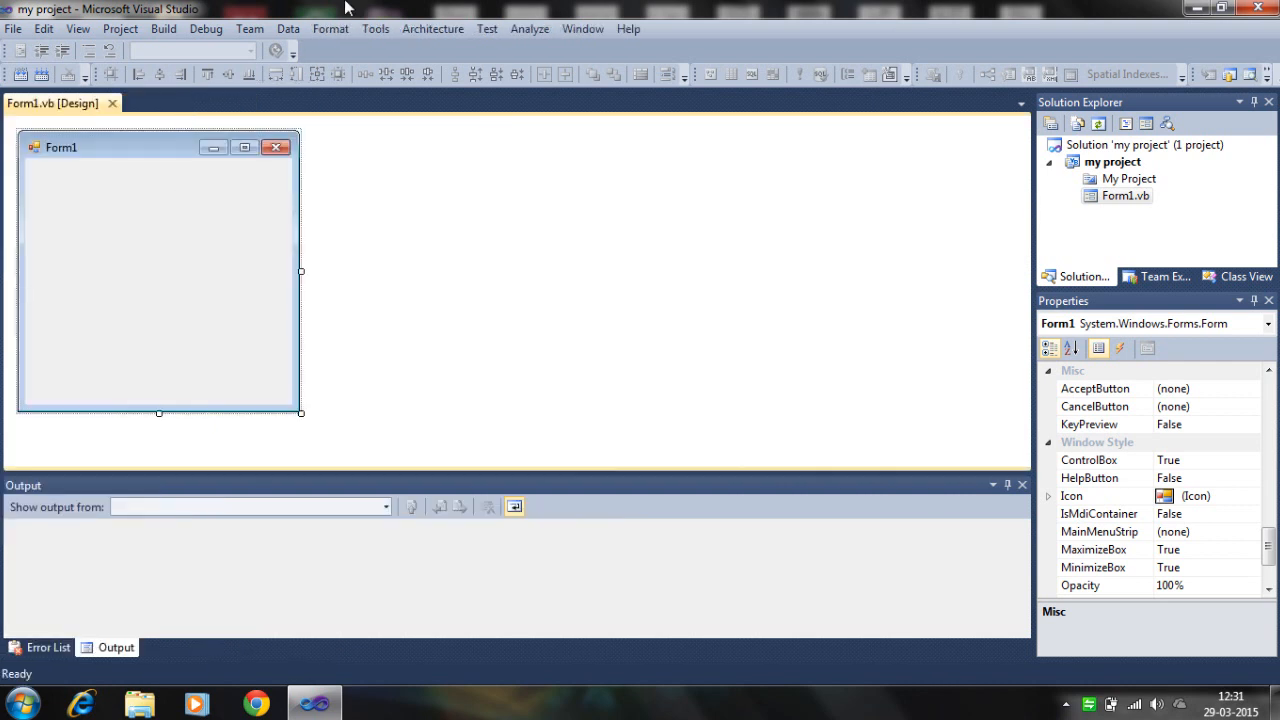
left_click(78, 29)
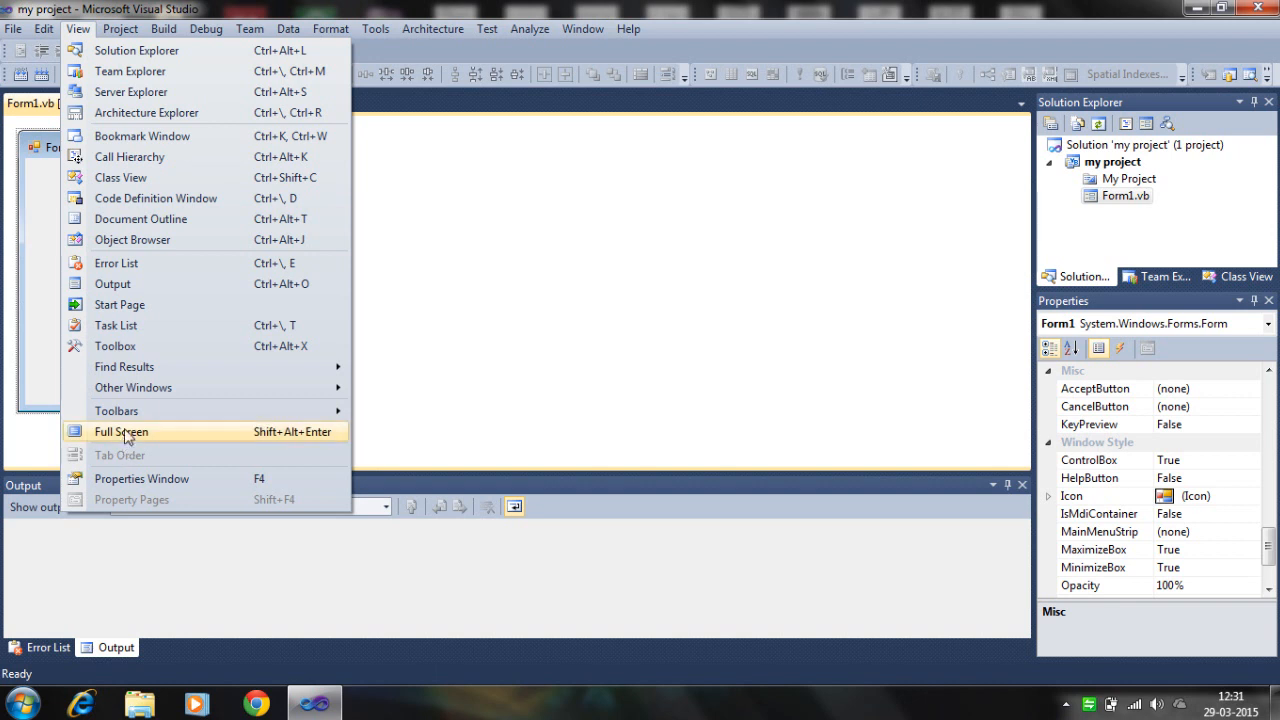
left_click(150, 346)
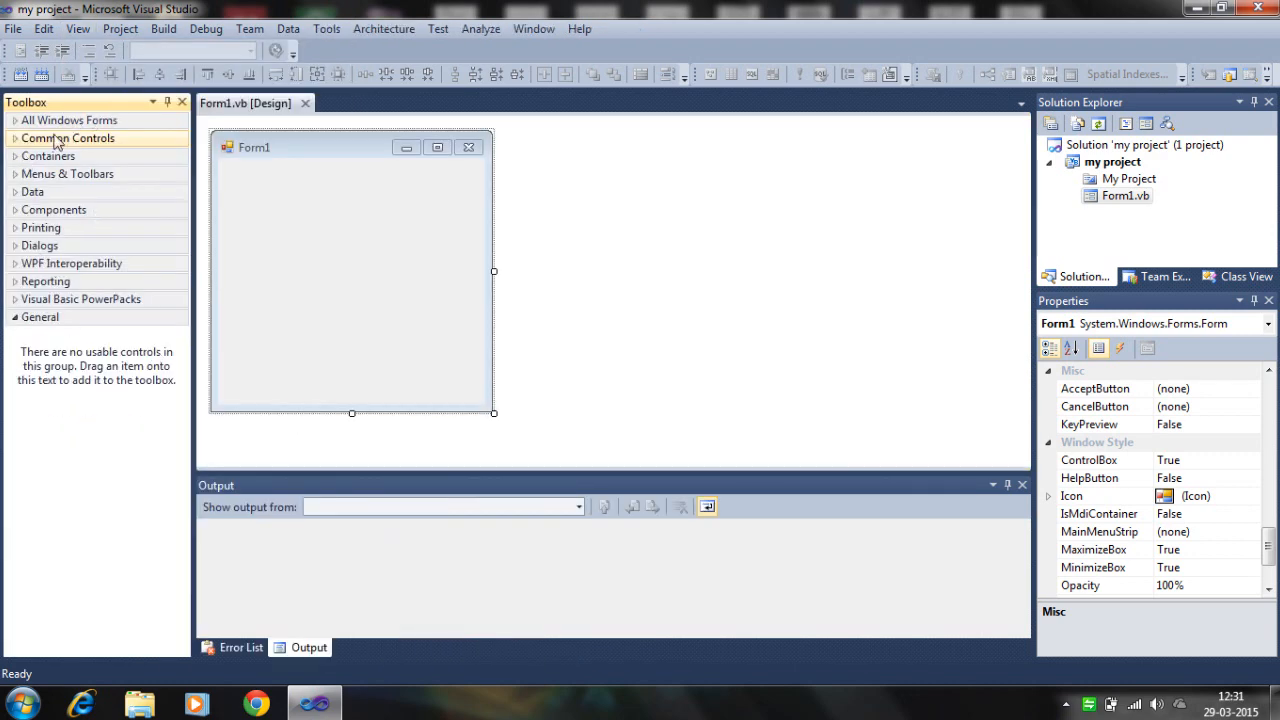
left_click(15, 139)
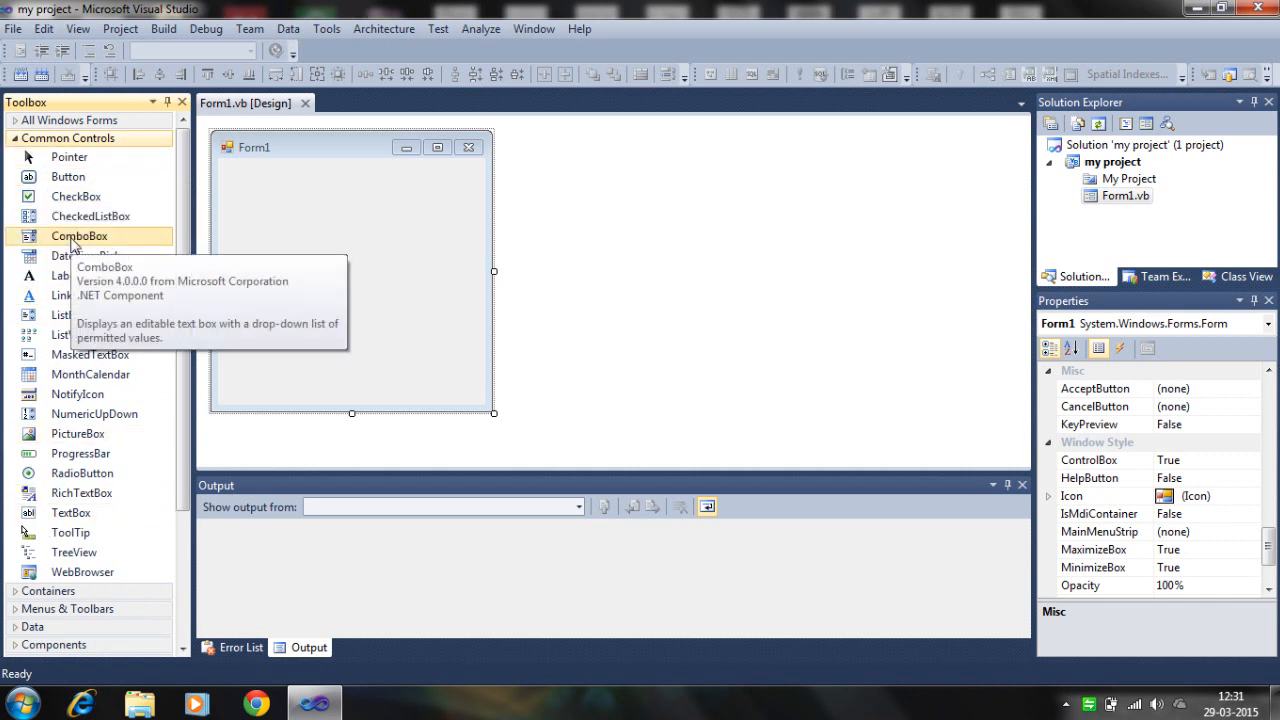
Step: Add Button1 to Form1 and drag it to the centre of the form
double_click(68, 176)
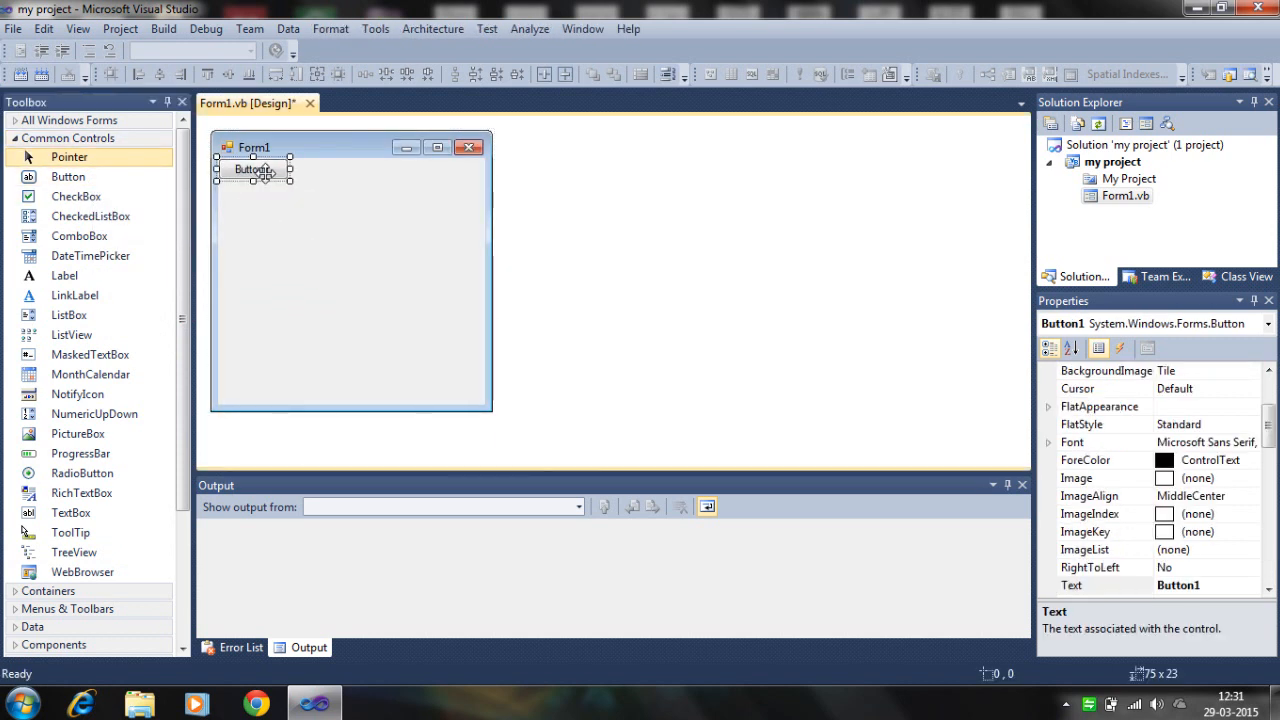
left_click_drag(263, 172, 356, 260)
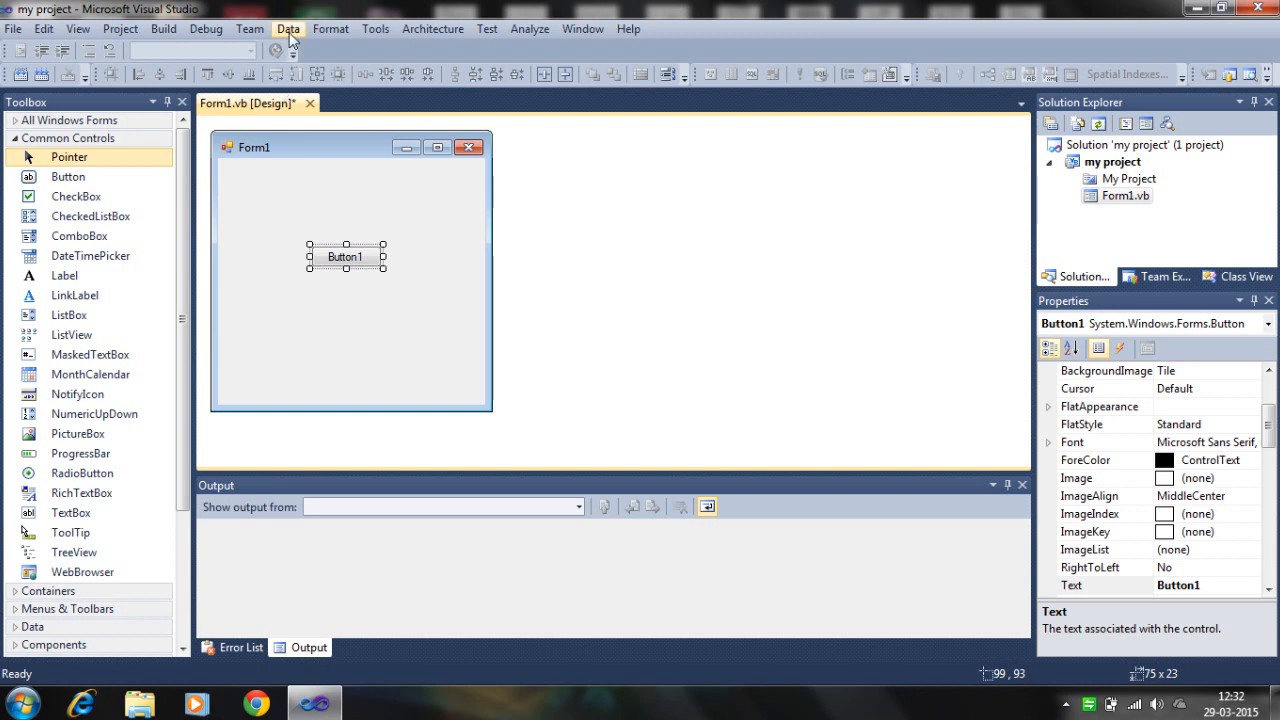
left_click(205, 30)
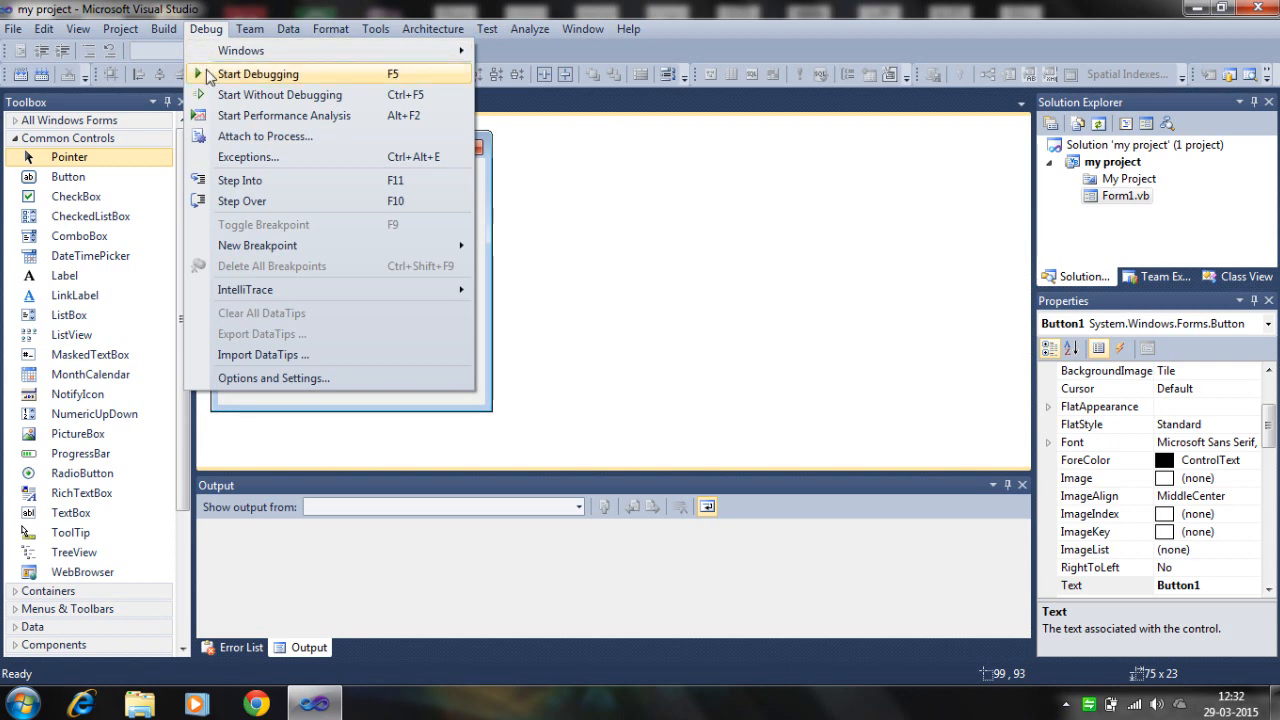
Step: Start debugging, try Button1 in the running Form1, then close the form (exit code 0)
left_click(258, 74)
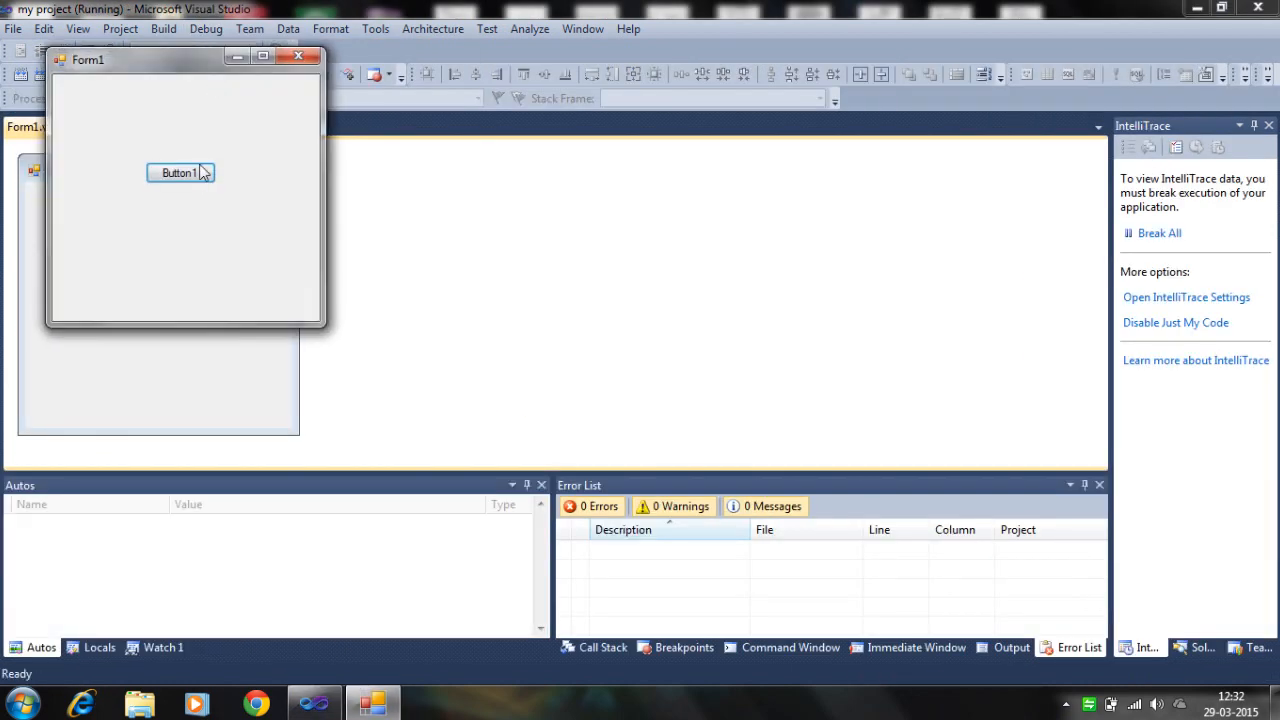
left_click(188, 177)
left_click(296, 58)
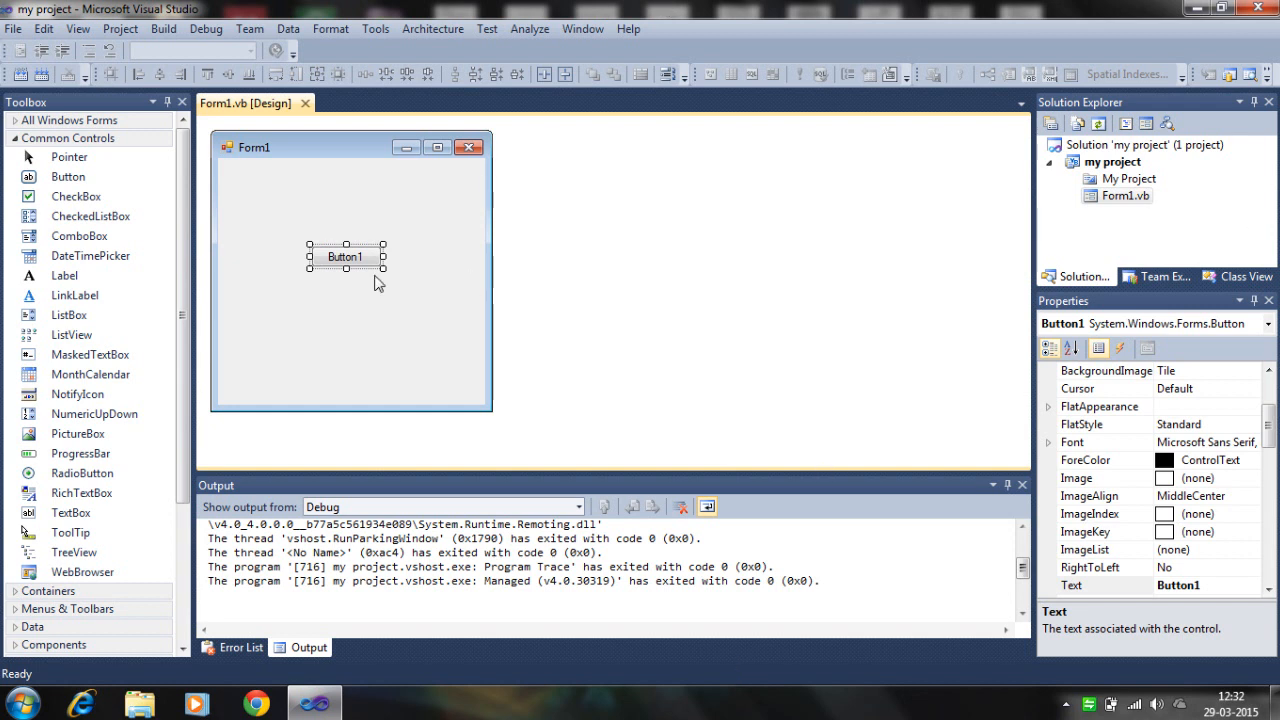
Step: Show Button1's properties, set its Text to 'Click', and reach its (Name) field
right_click(351, 257)
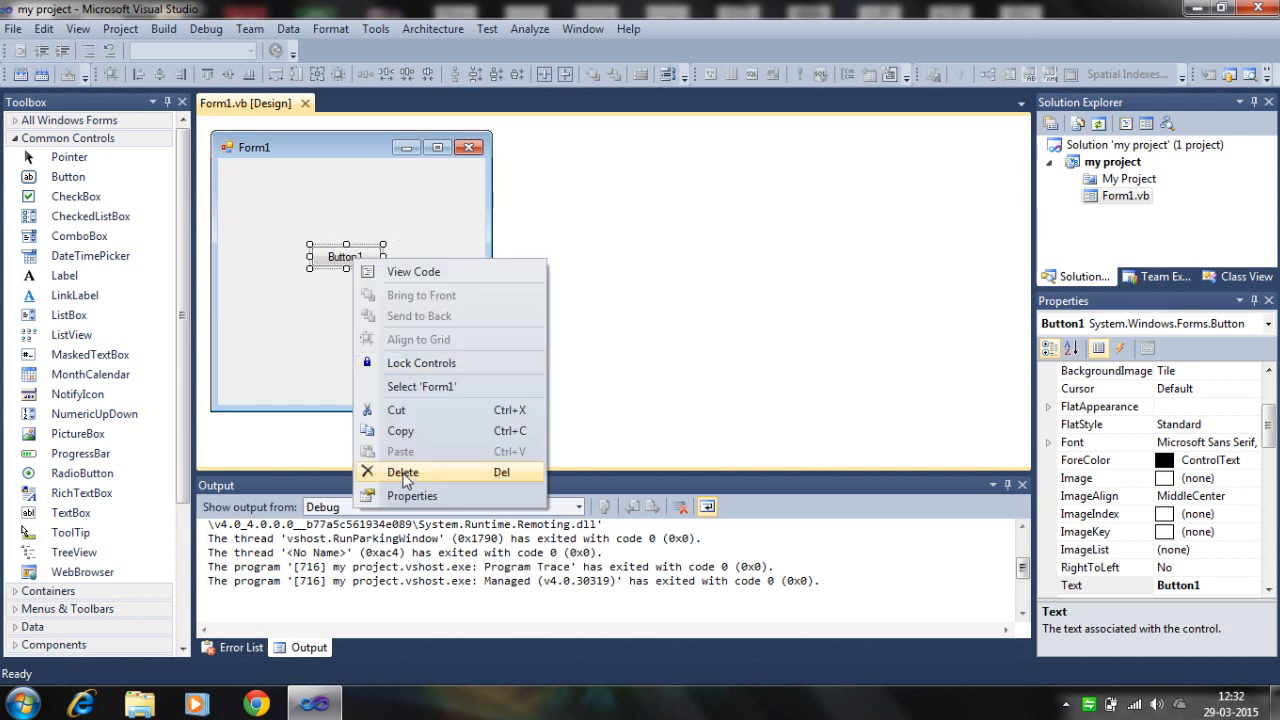
left_click(410, 495)
left_click(1210, 590)
type("Click")
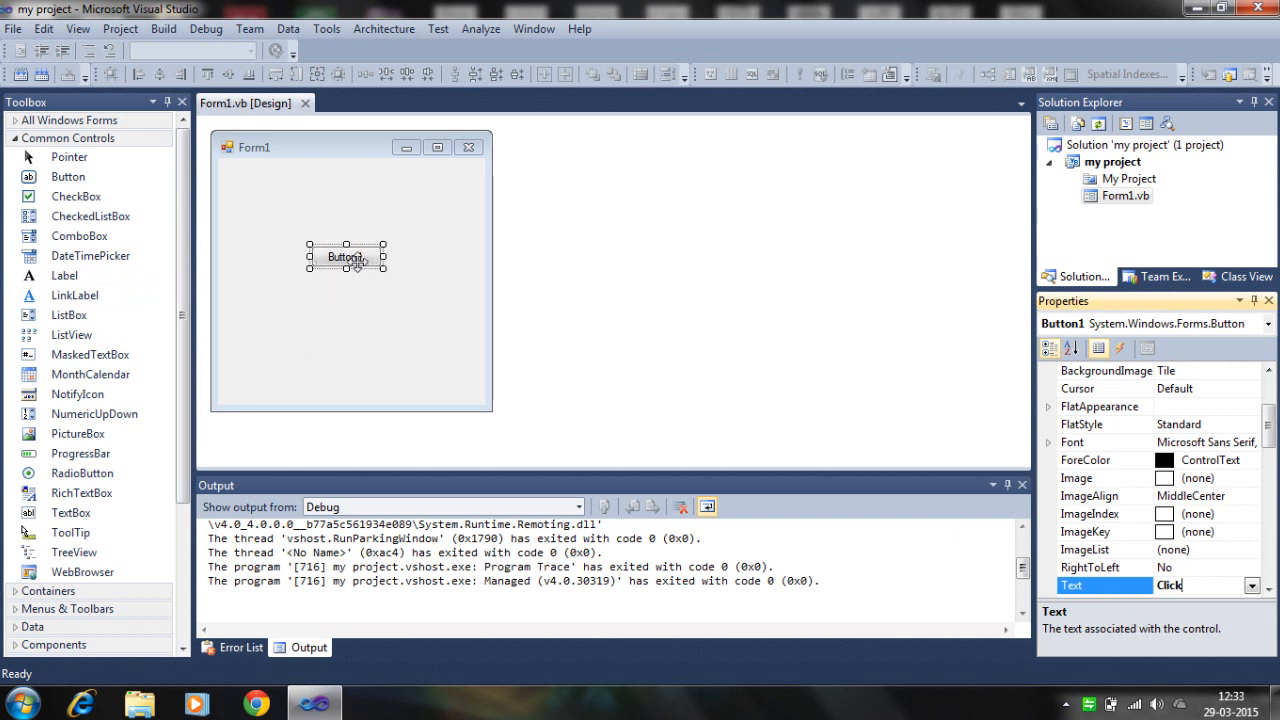
left_click(362, 303)
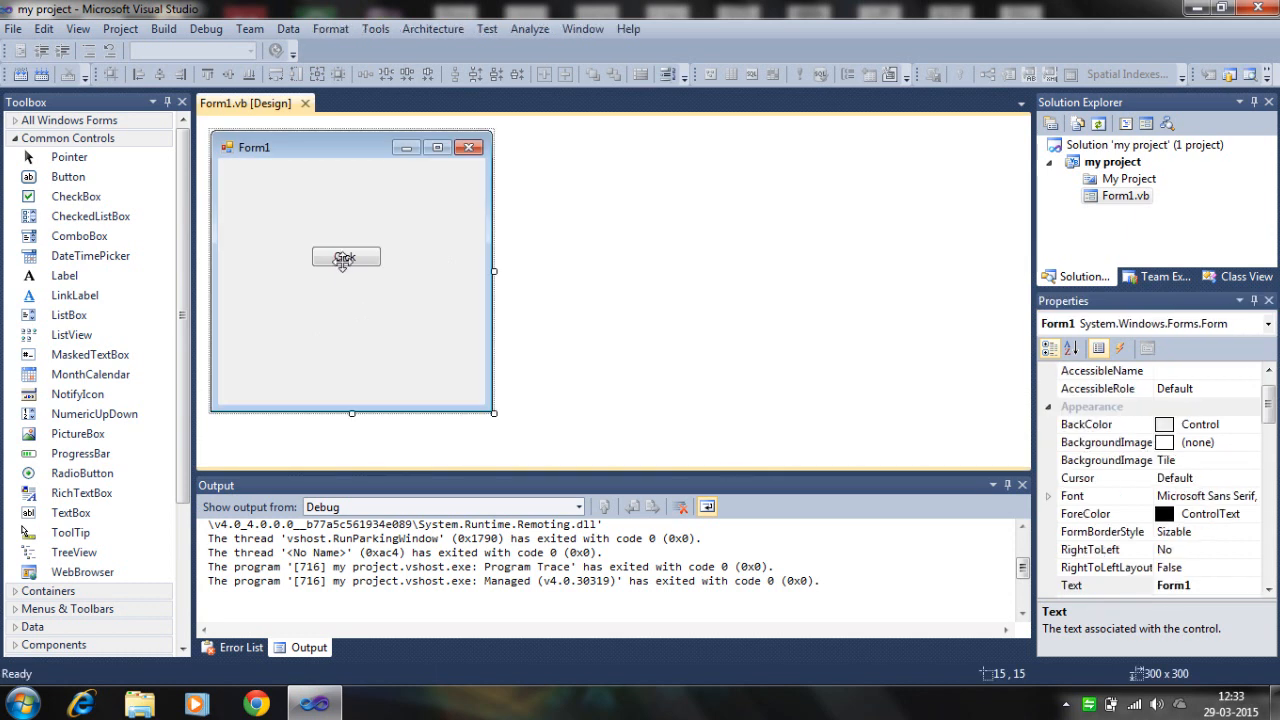
left_click(344, 258)
right_click(343, 260)
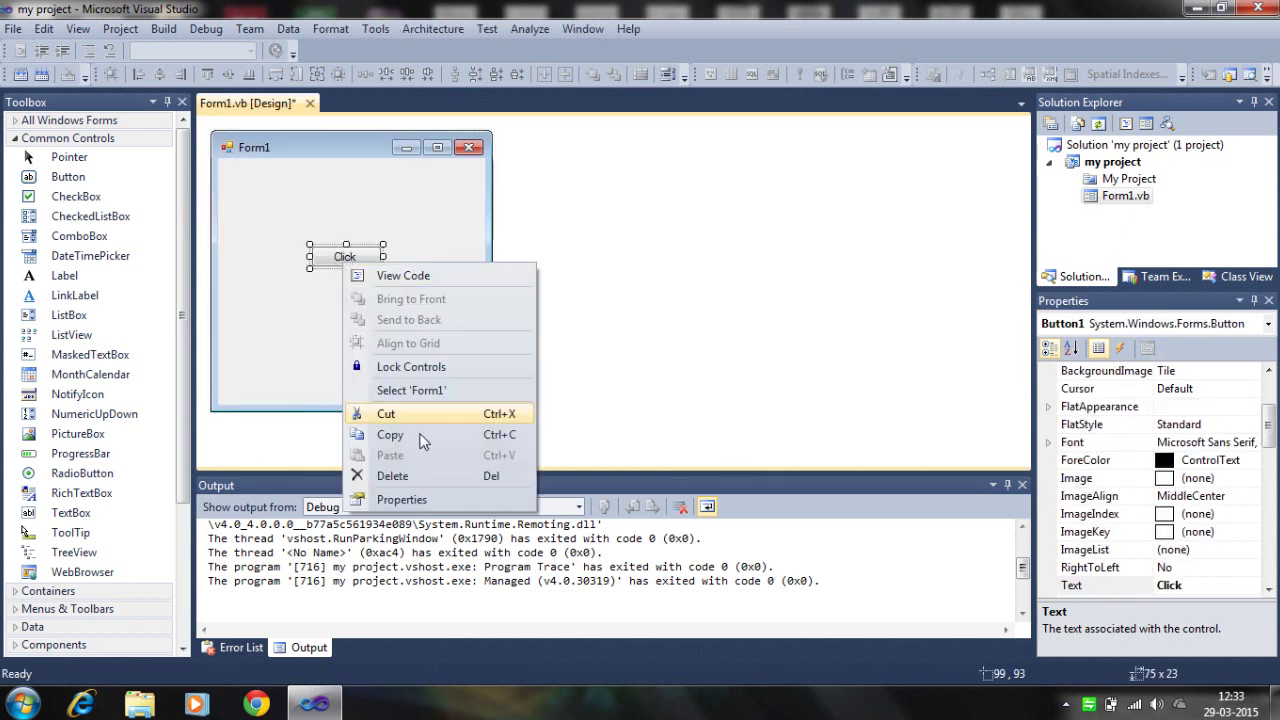
left_click(441, 498)
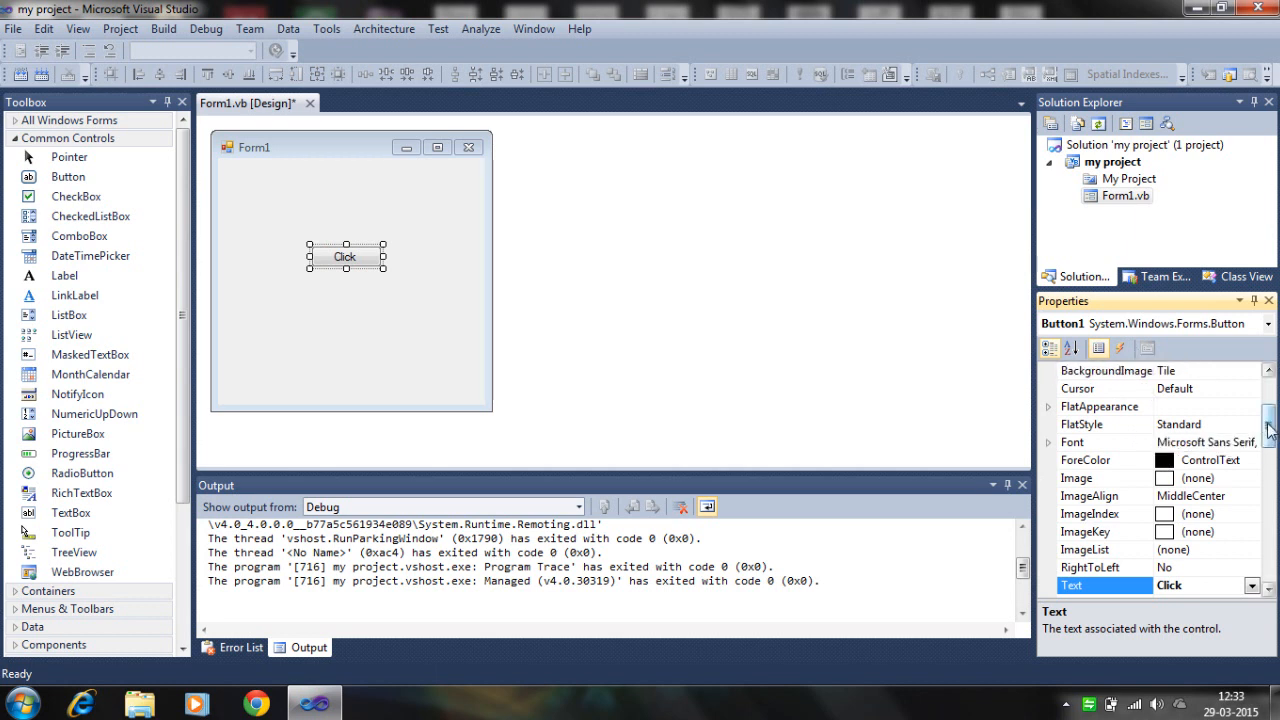
left_click_drag(1268, 428, 1268, 518)
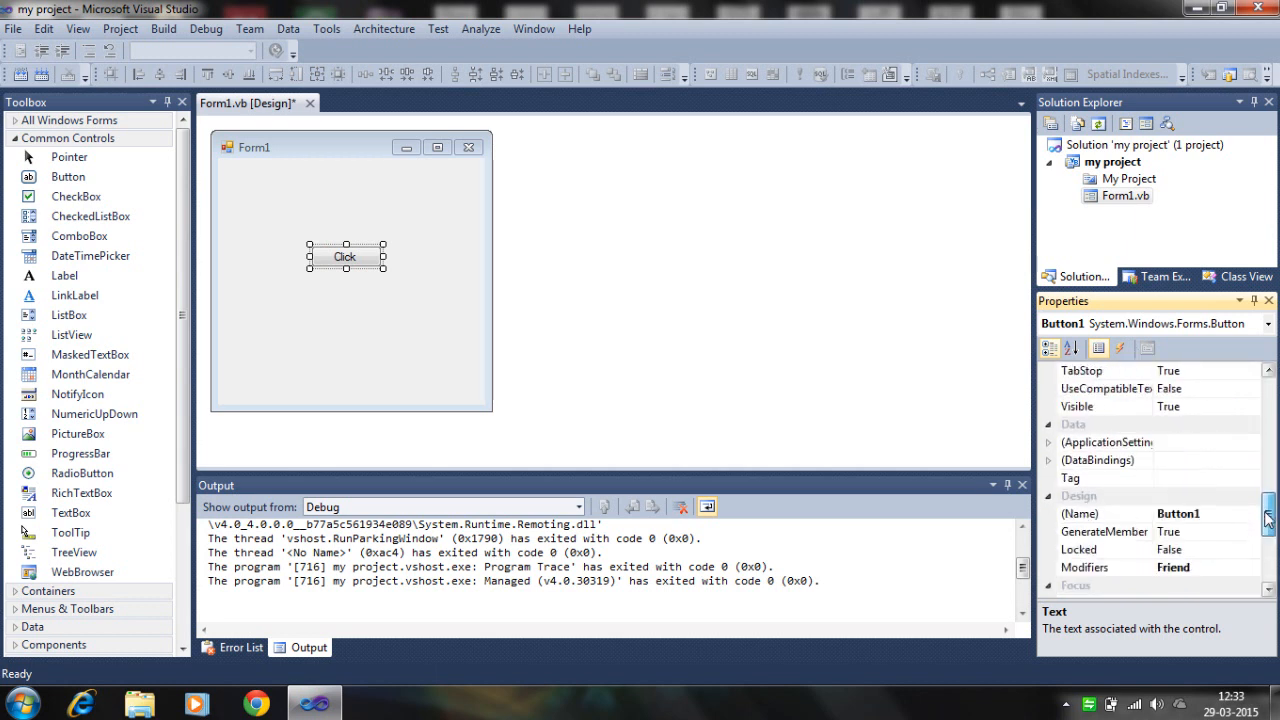
left_click(1207, 516)
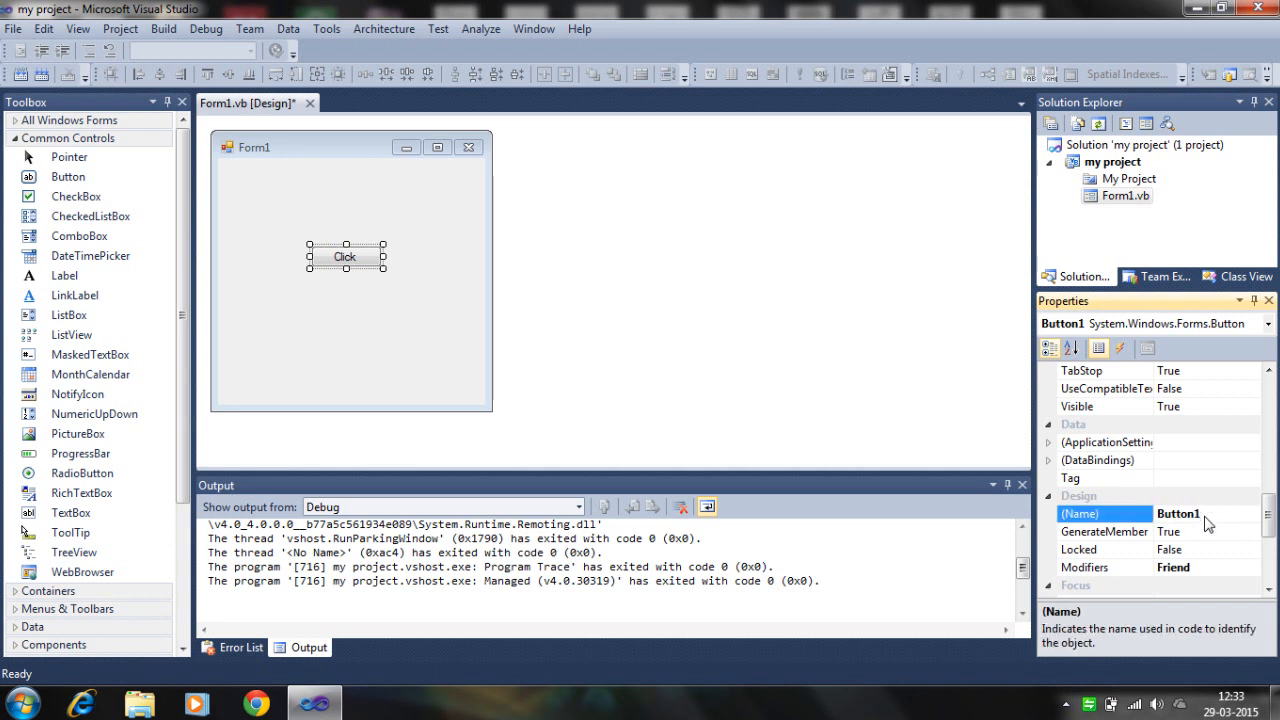
Step: Replace the name Button1 with cmdhello and reselect the renamed button
key("BackSpace")
key("BackSpace")
key("BackSpace")
type("d")
left_click(366, 287)
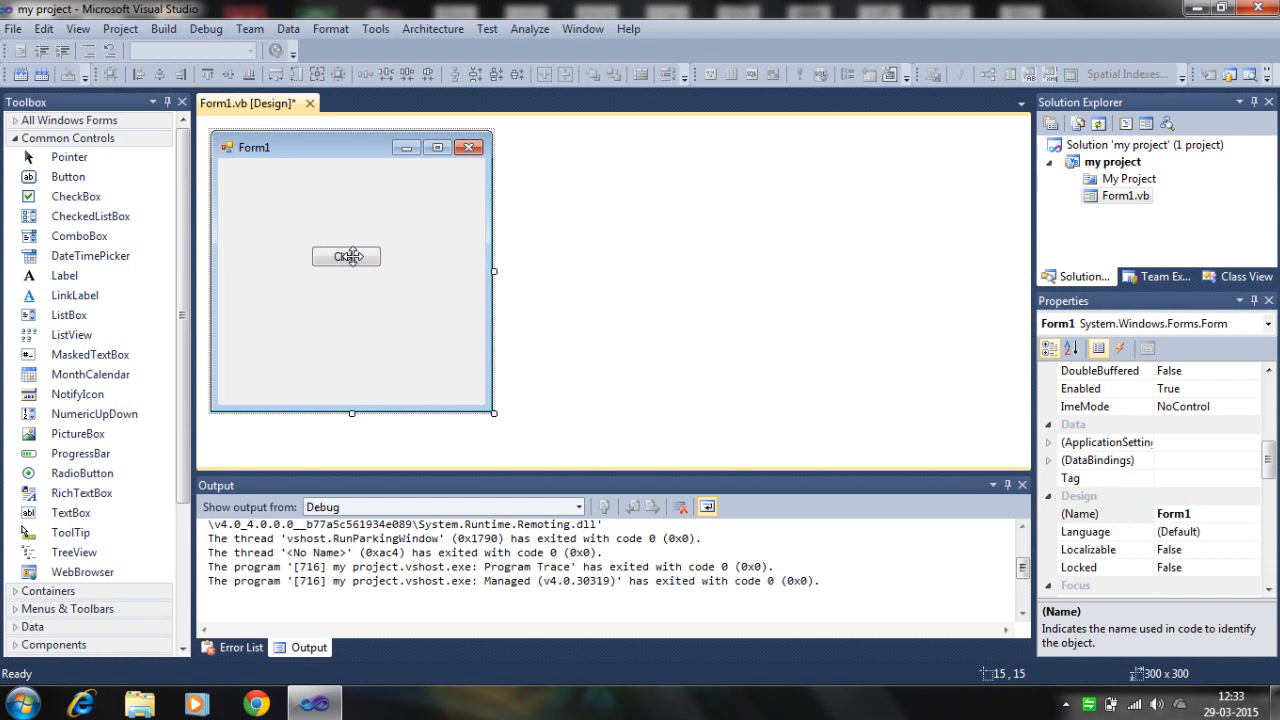
left_click(350, 256)
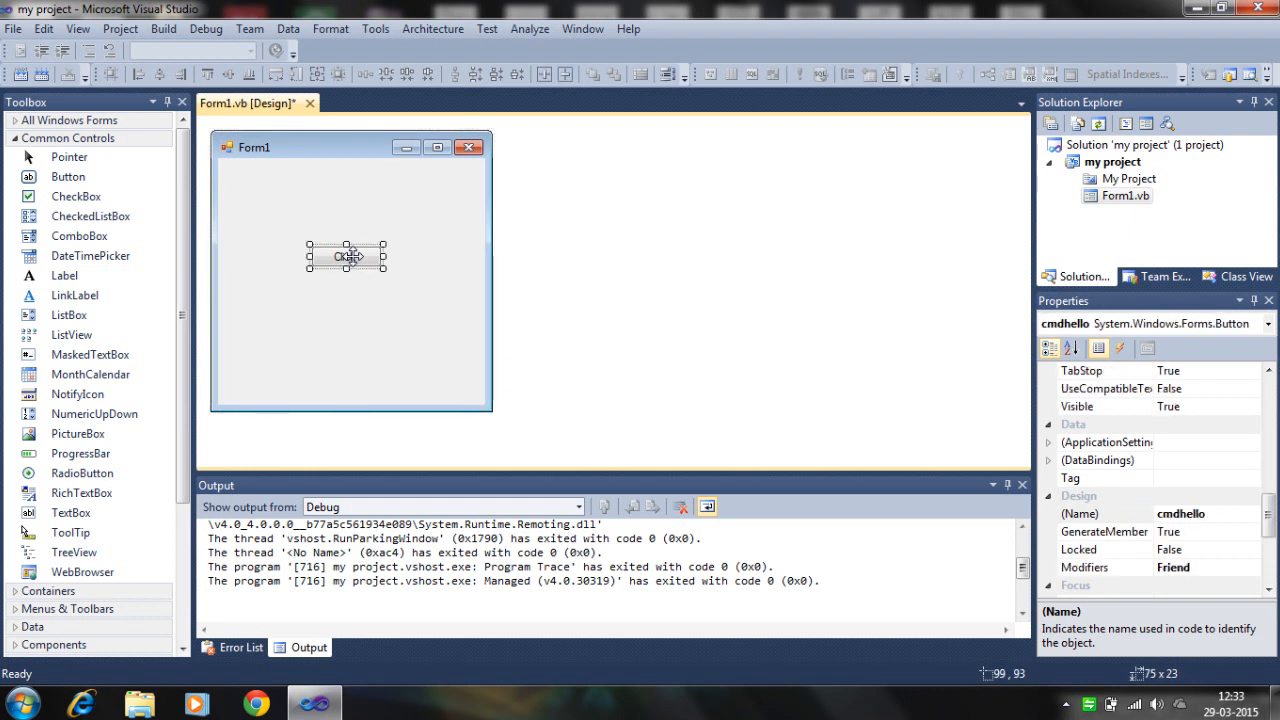
Step: Write MsgBox("hello this is my first program") in cmdhello_Click, fixing the 'firdt' typo
double_click(350, 256)
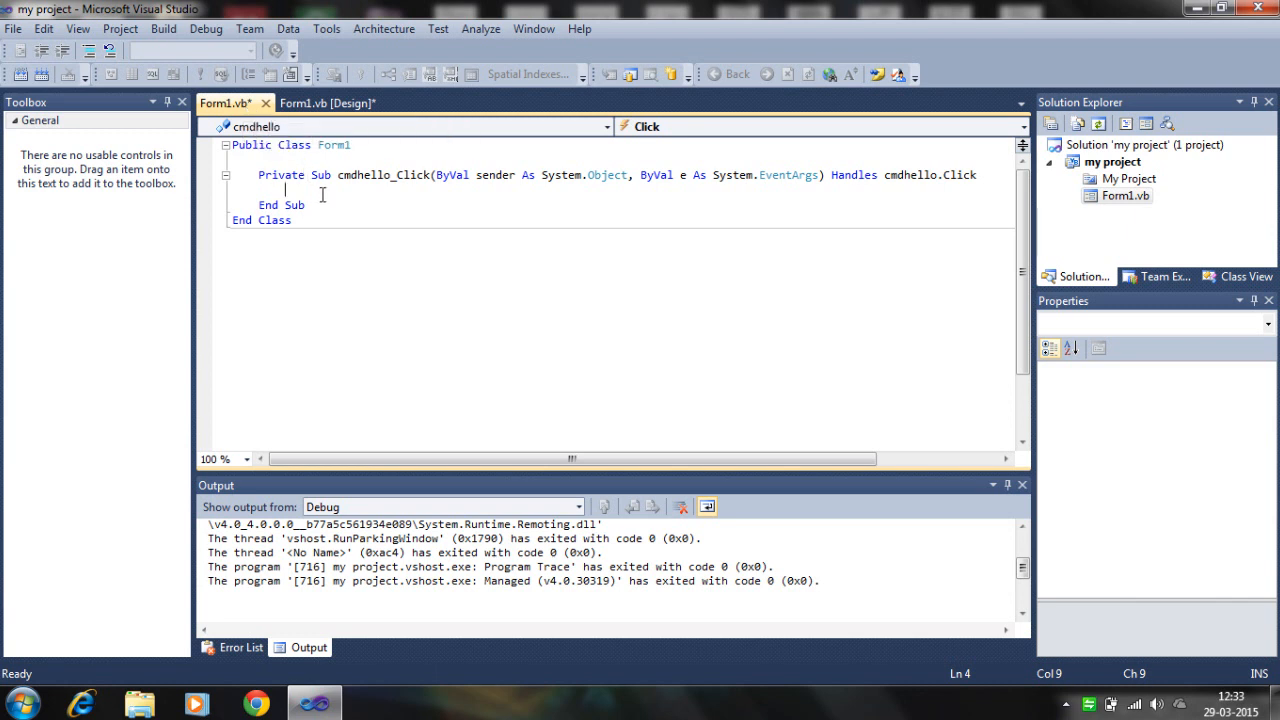
type("msg")
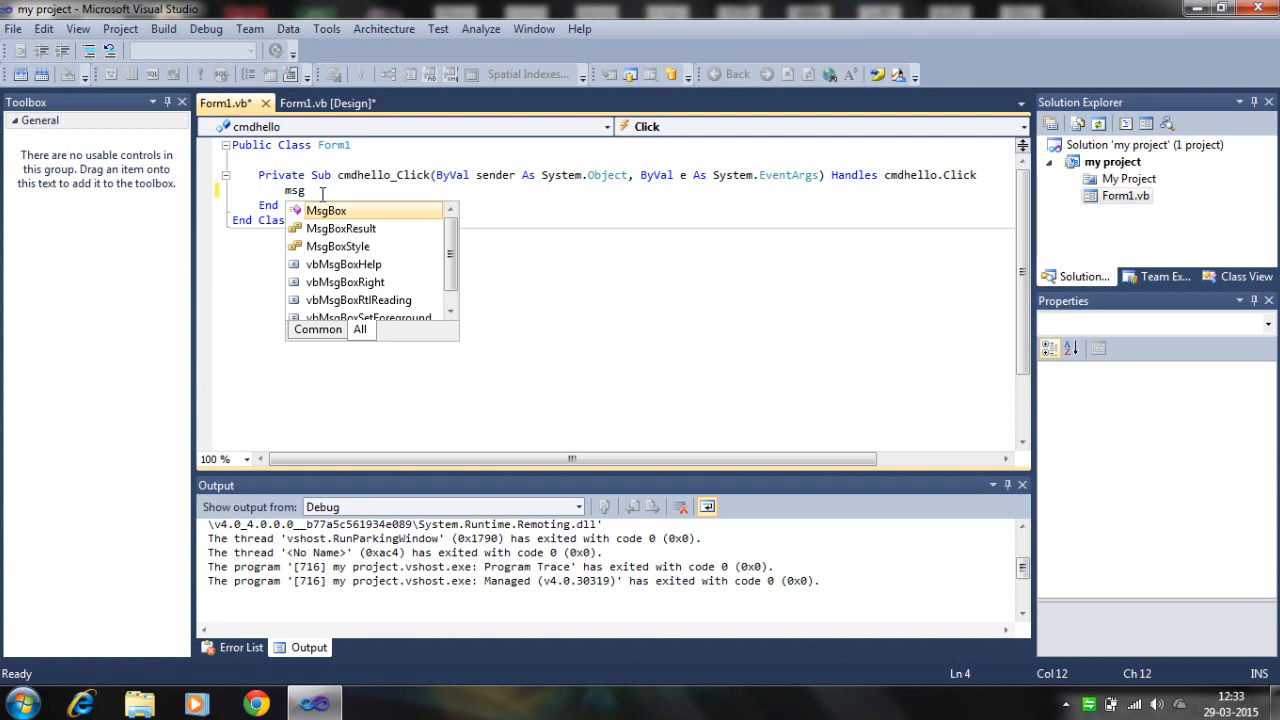
key("Tab")
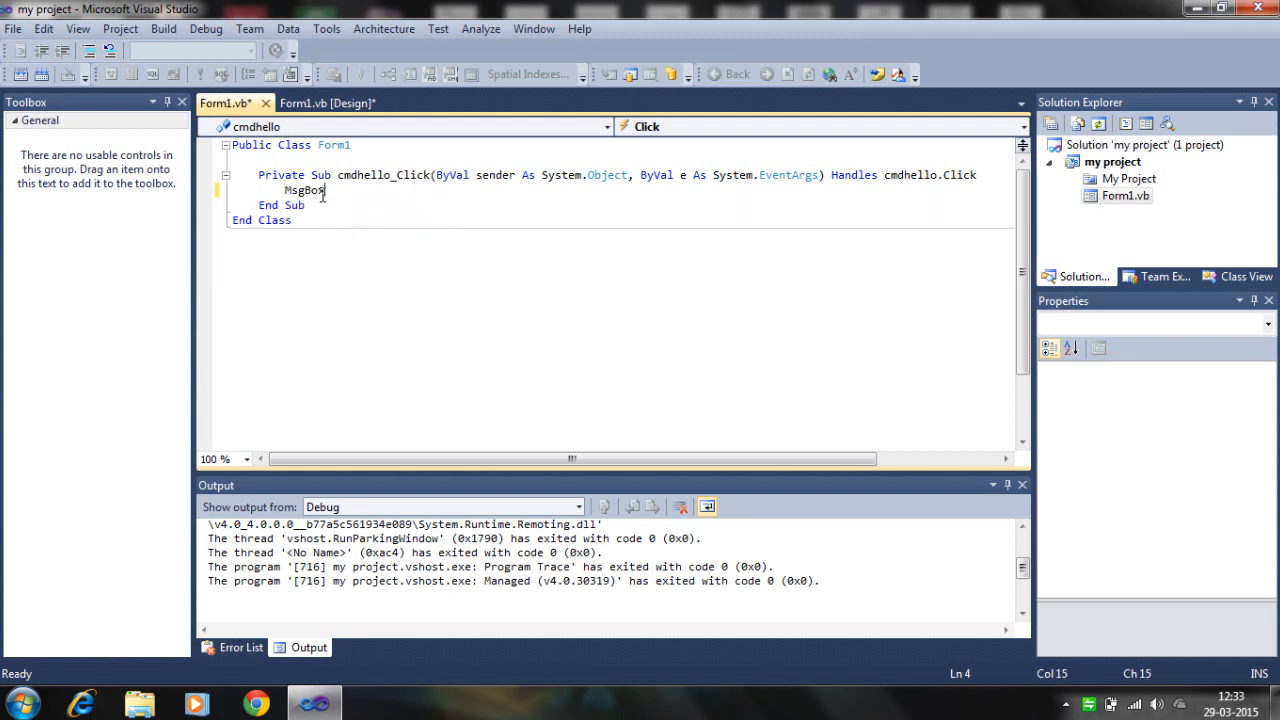
type("\"my fir")
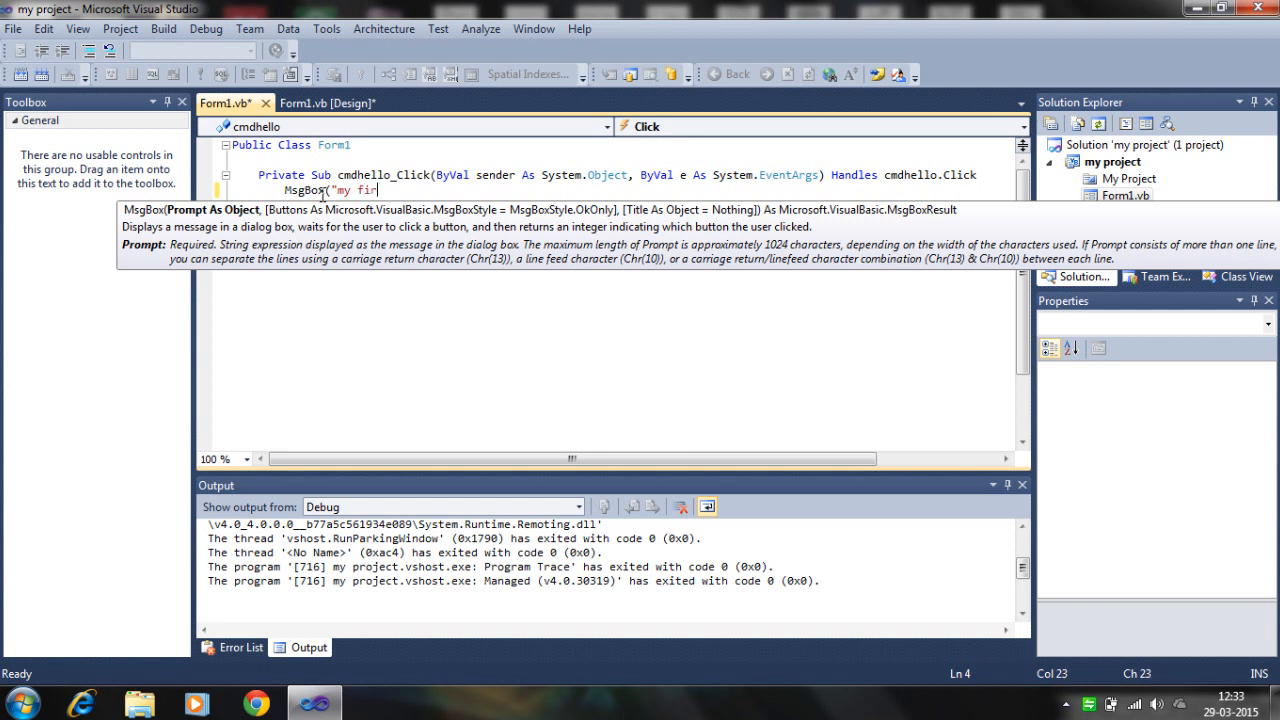
type("dt pr")
type("ogram")
type("\")")
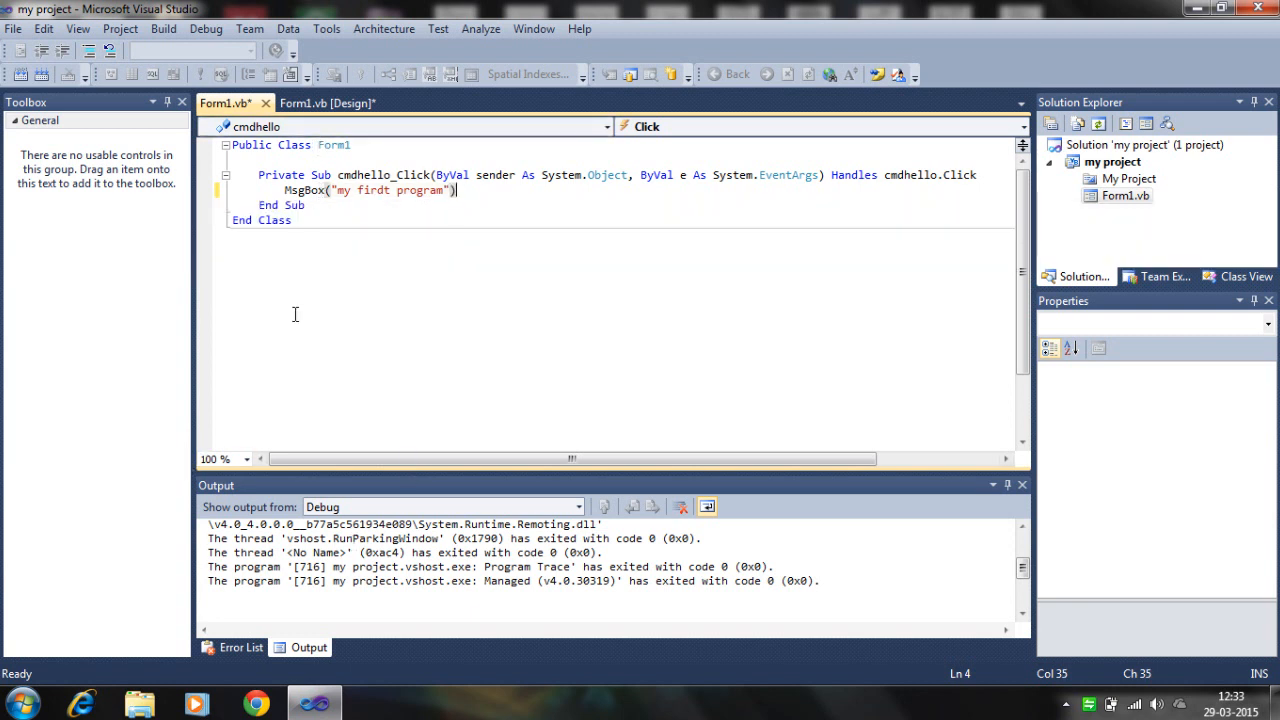
left_click(390, 191)
key("BackSpace")
key("BackSpace")
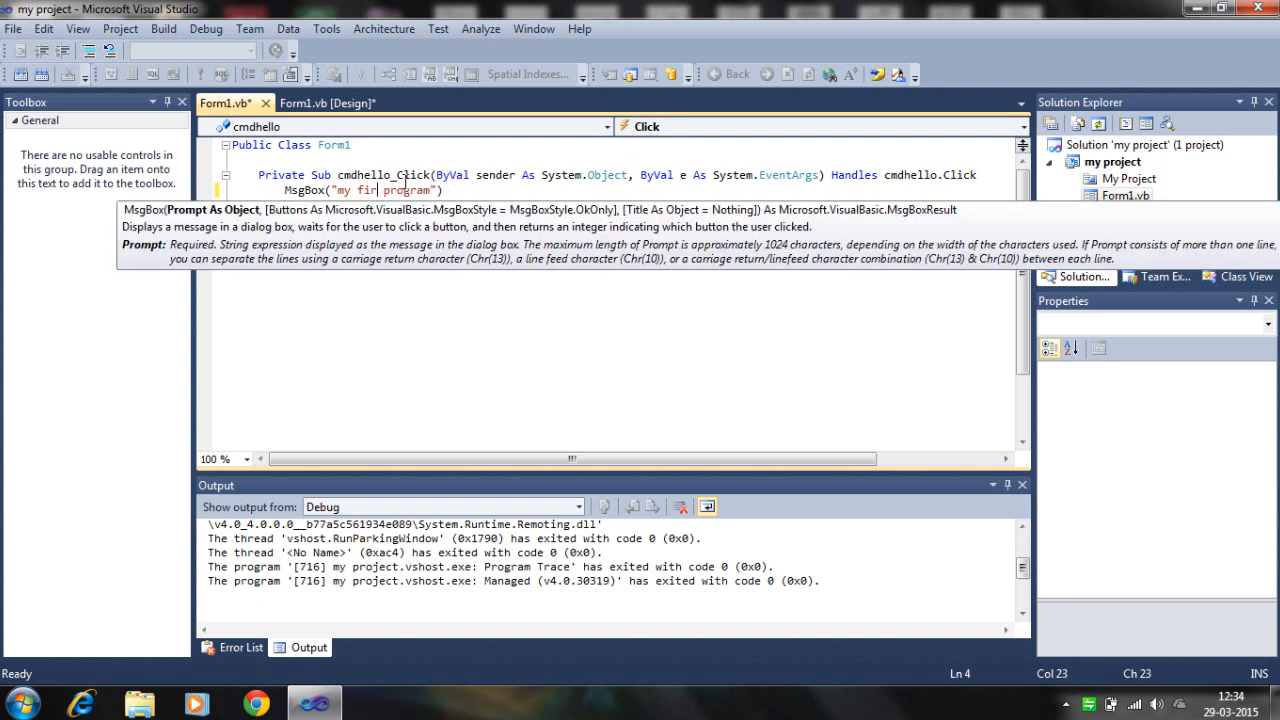
type("st")
left_click(340, 190)
type("H")
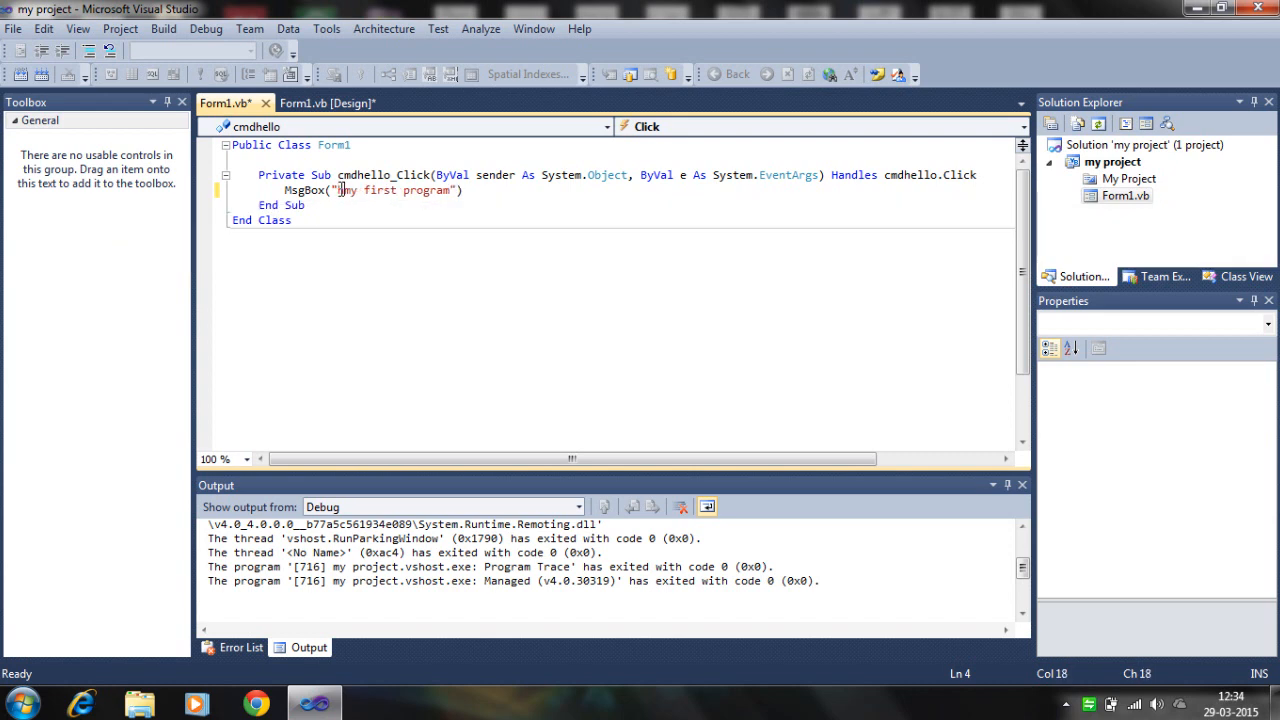
type("ello ")
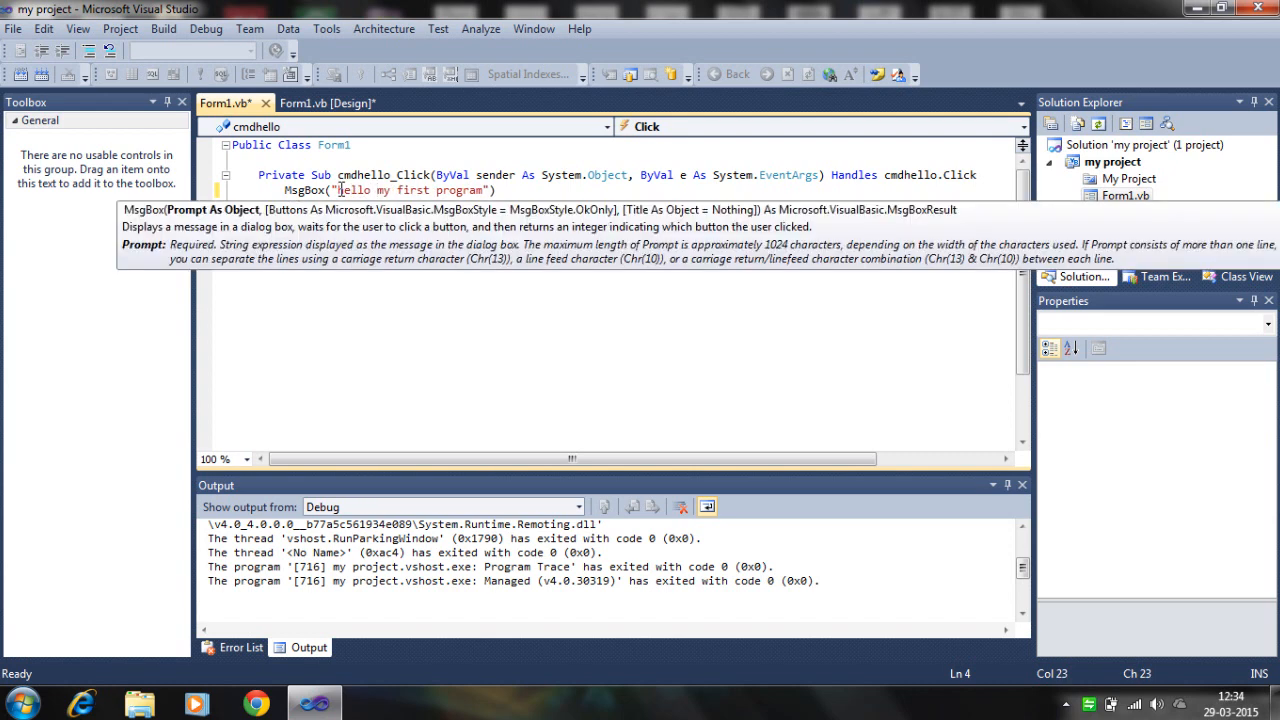
type("this")
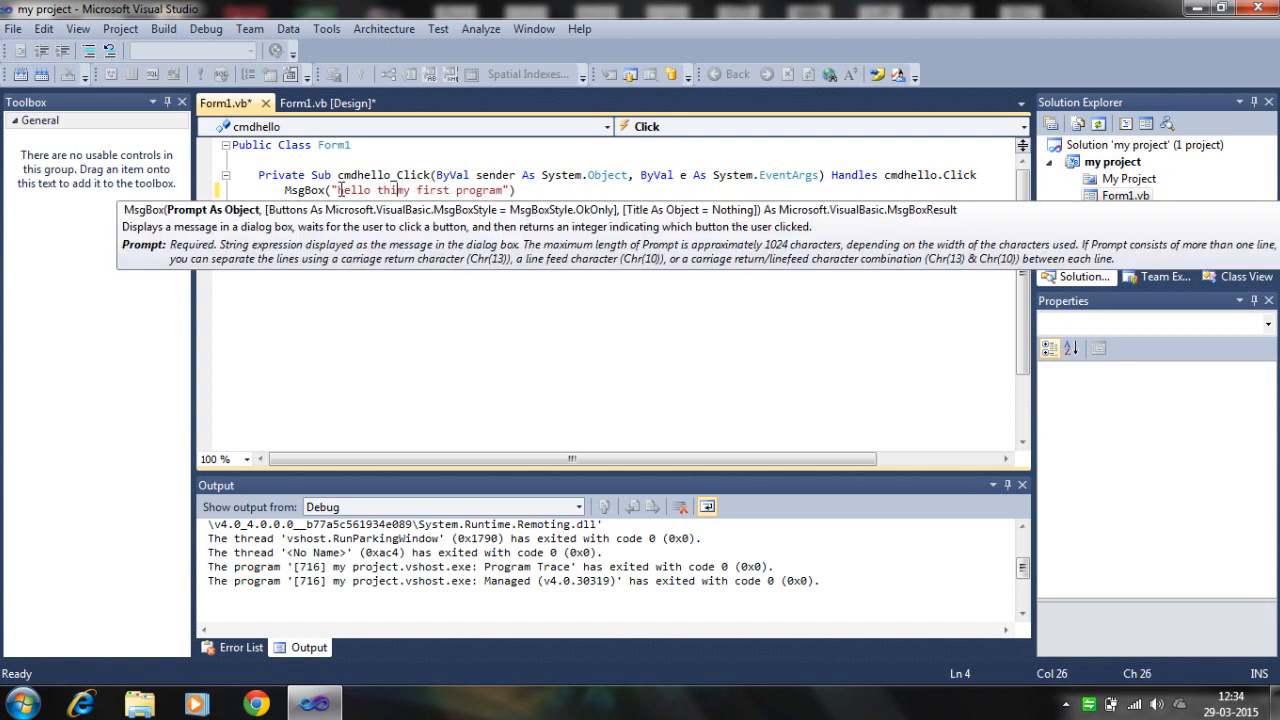
type(" is")
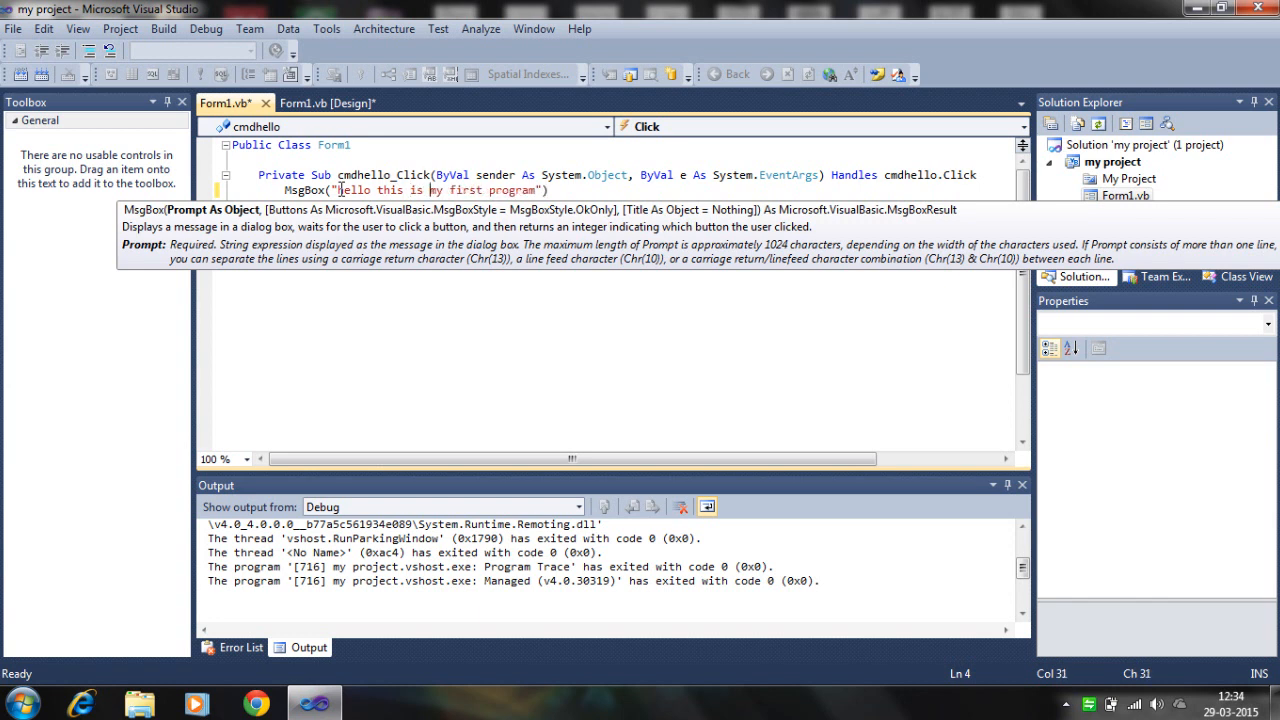
left_click(846, 377)
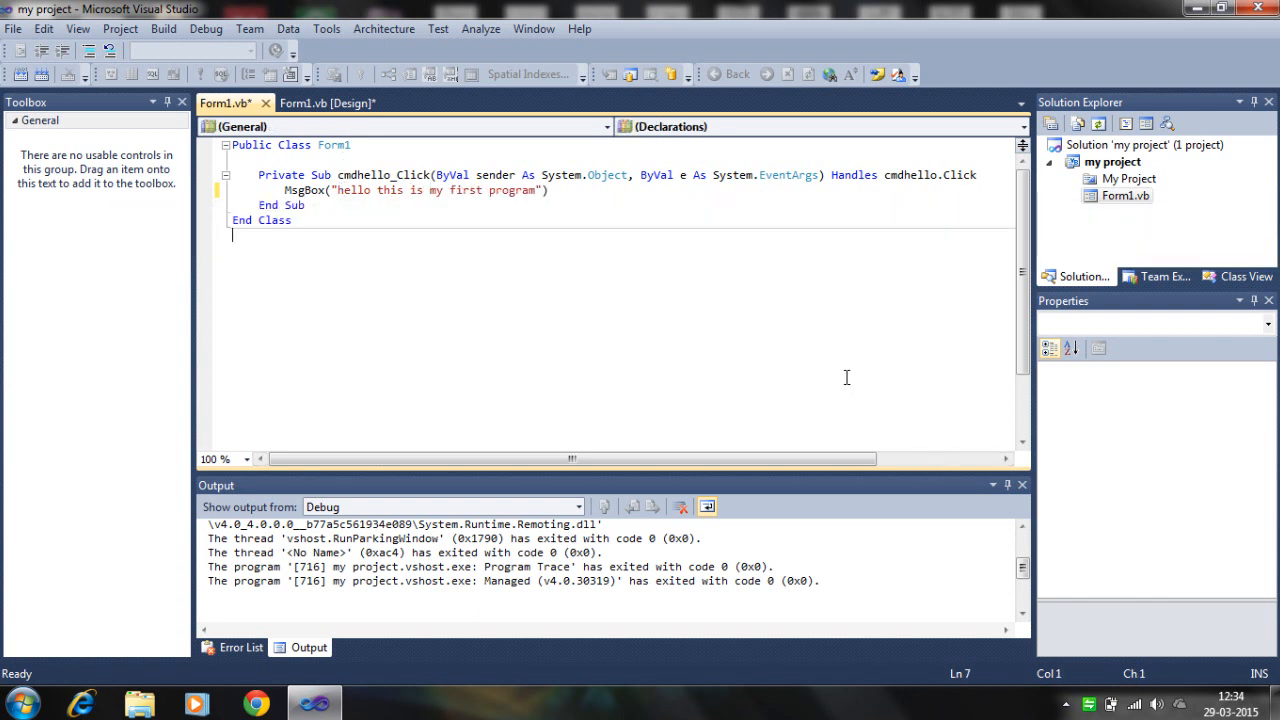
Step: Run the project, confirm the Click button shows the hello message, dismiss it and close Form1
double_click(1123, 198)
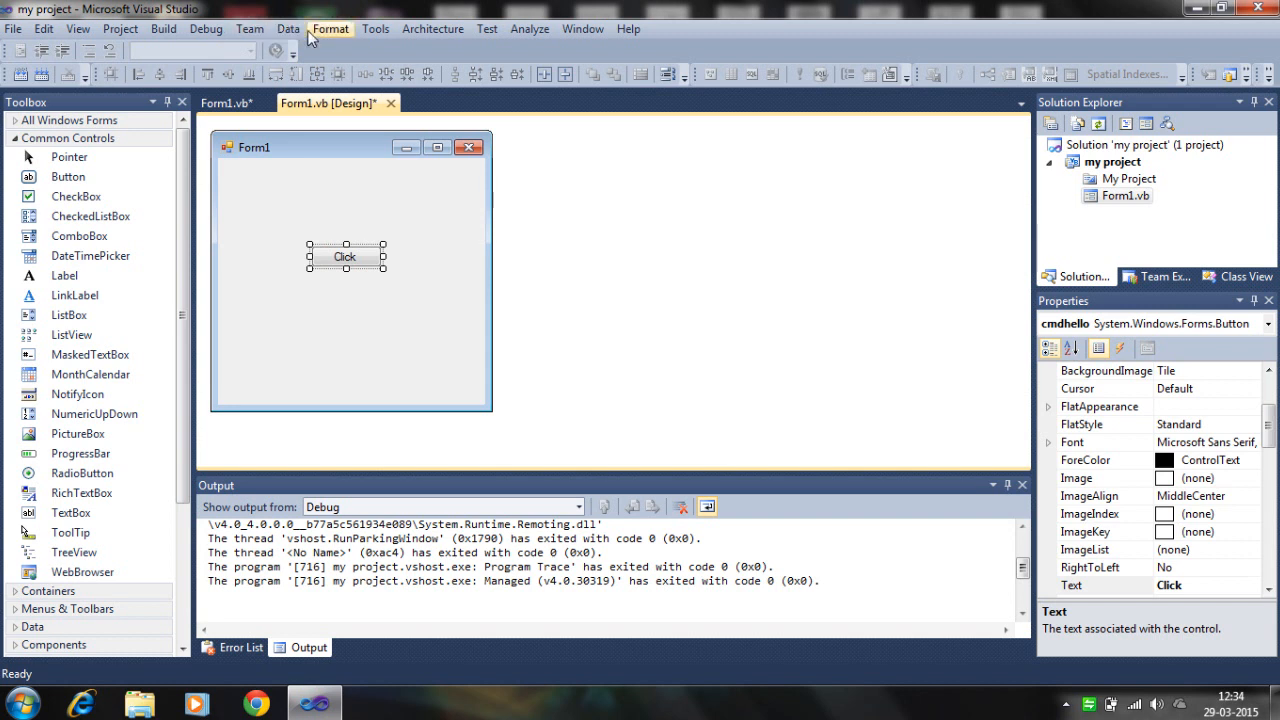
left_click(206, 28)
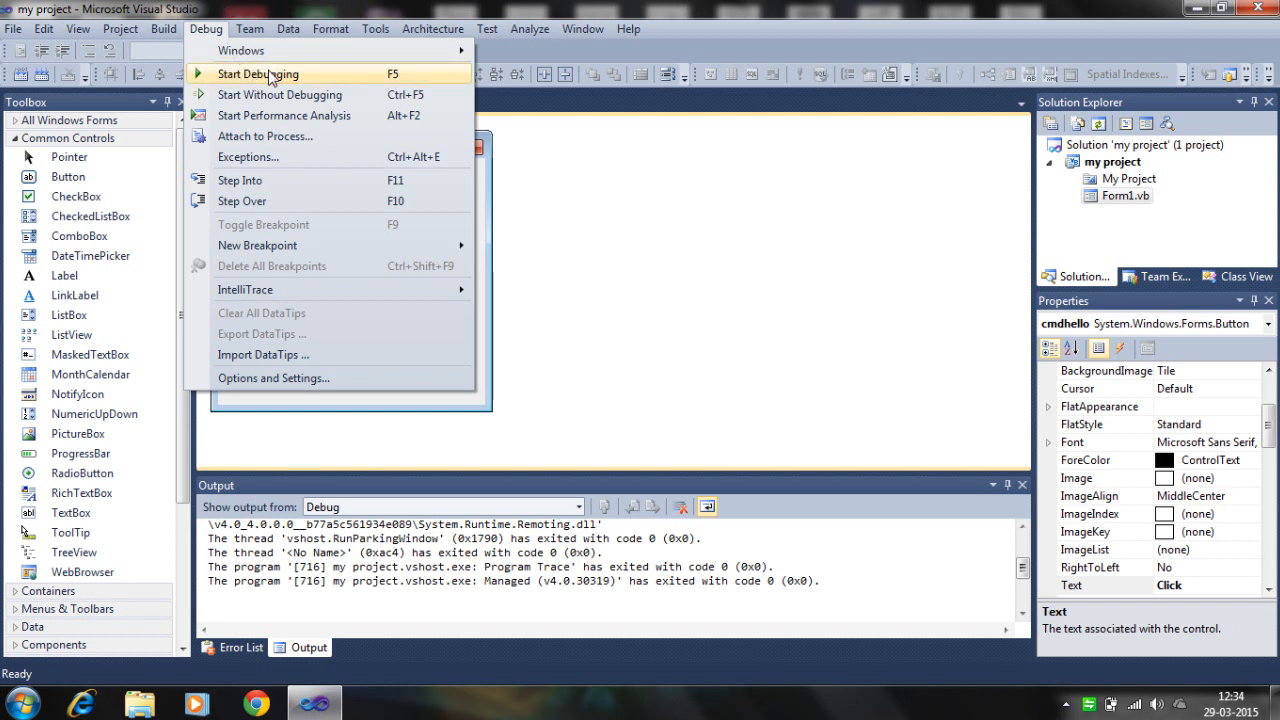
left_click(272, 78)
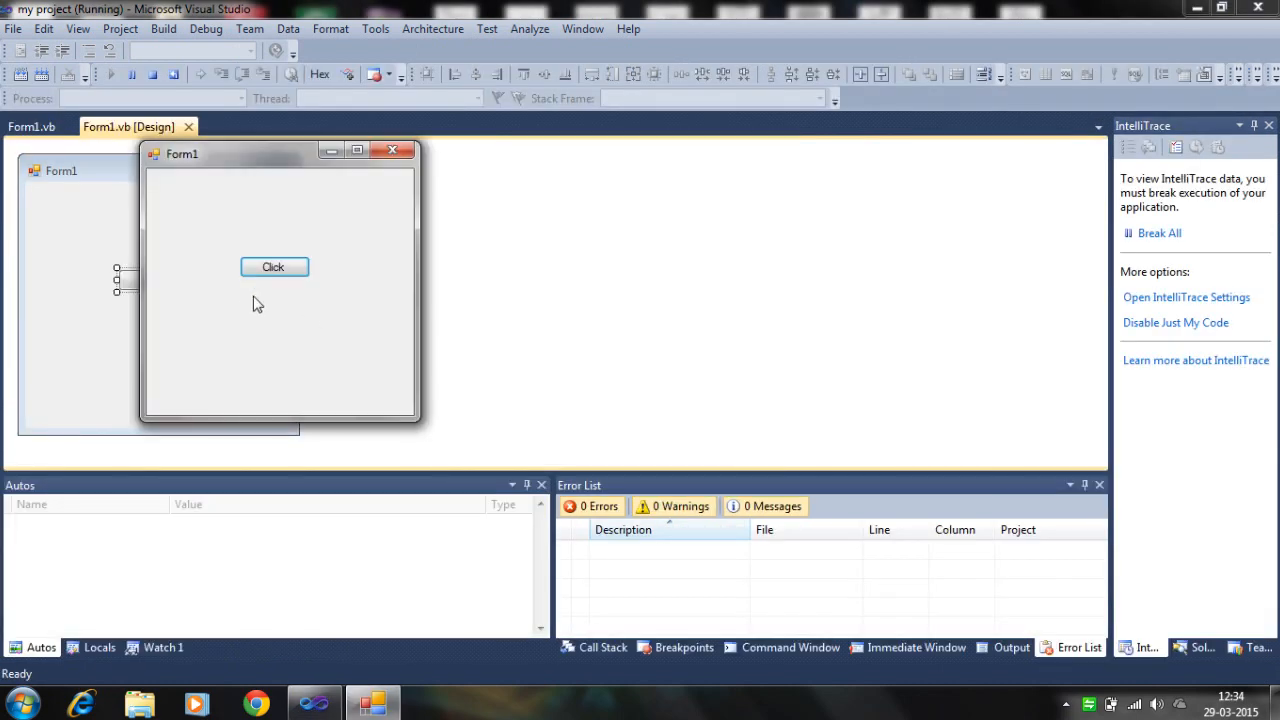
left_click(256, 276)
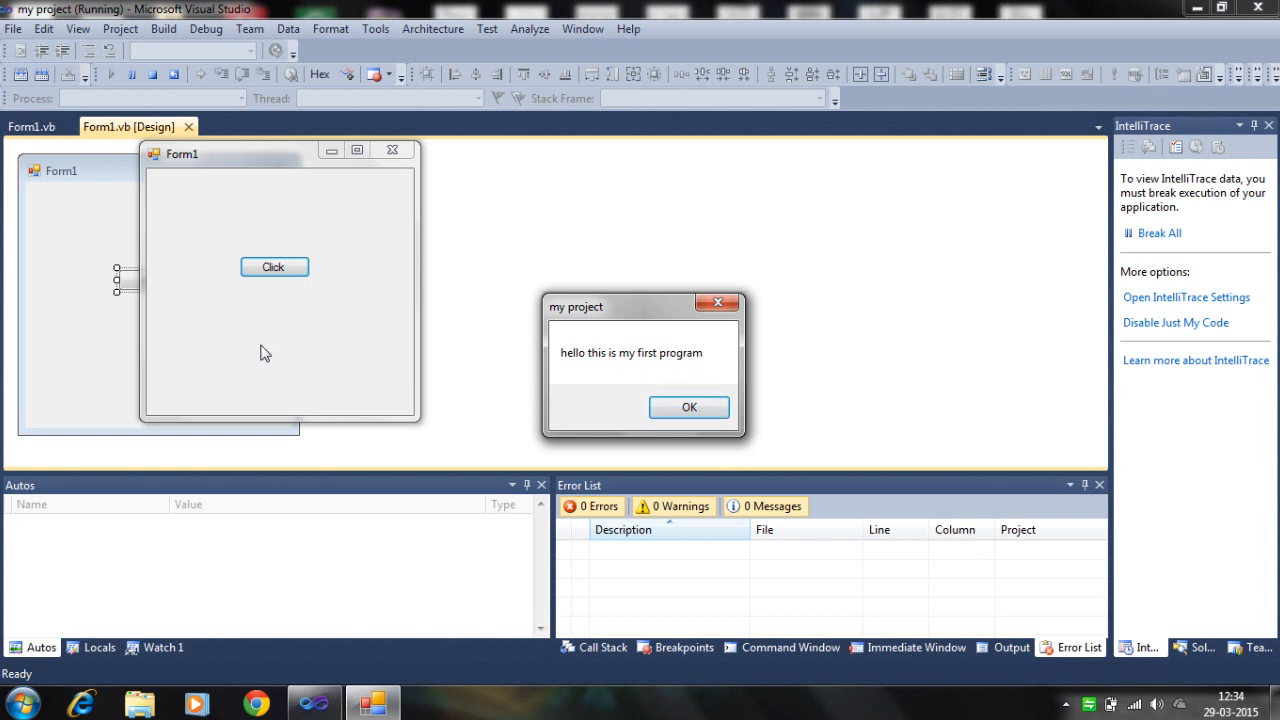
left_click(666, 411)
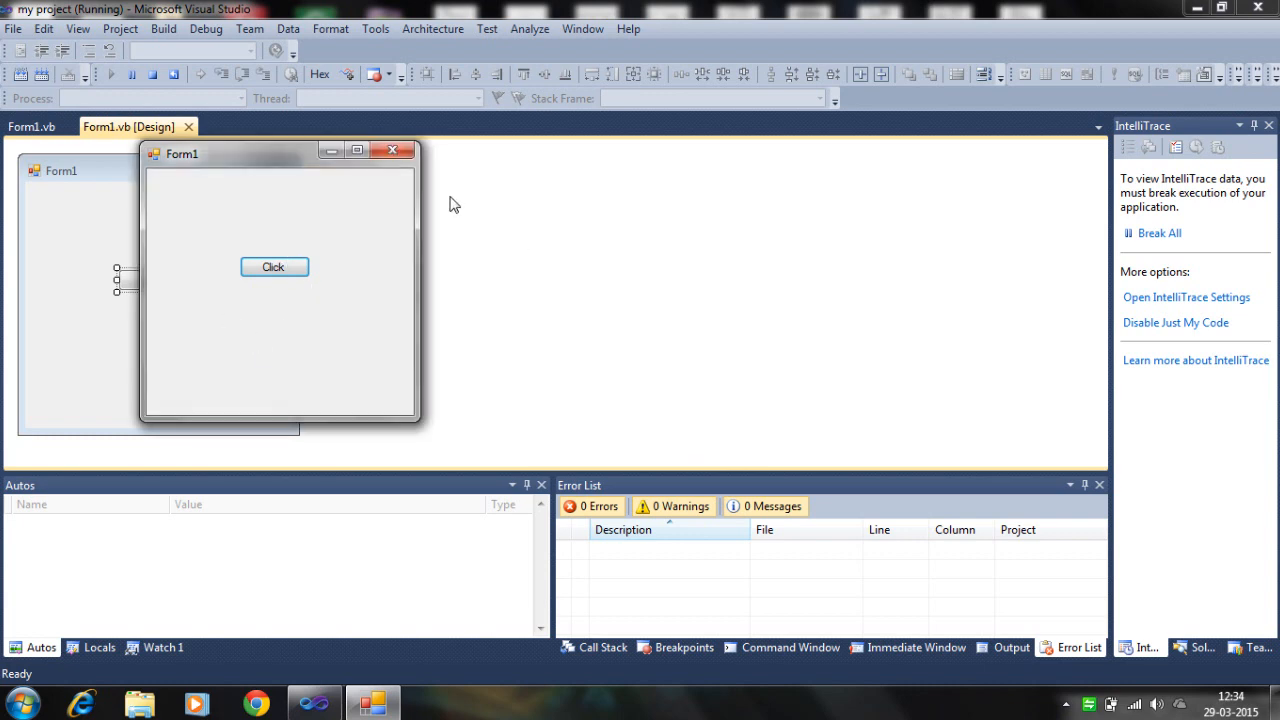
left_click(396, 154)
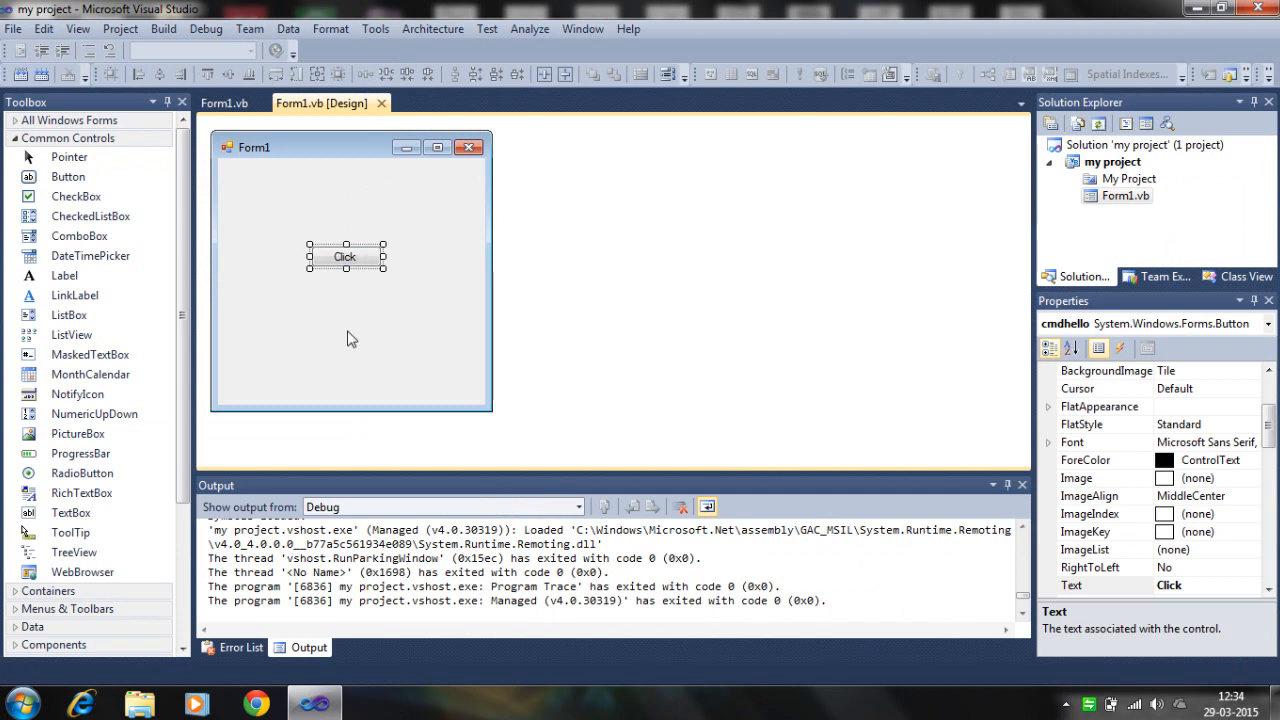
double_click(345, 255)
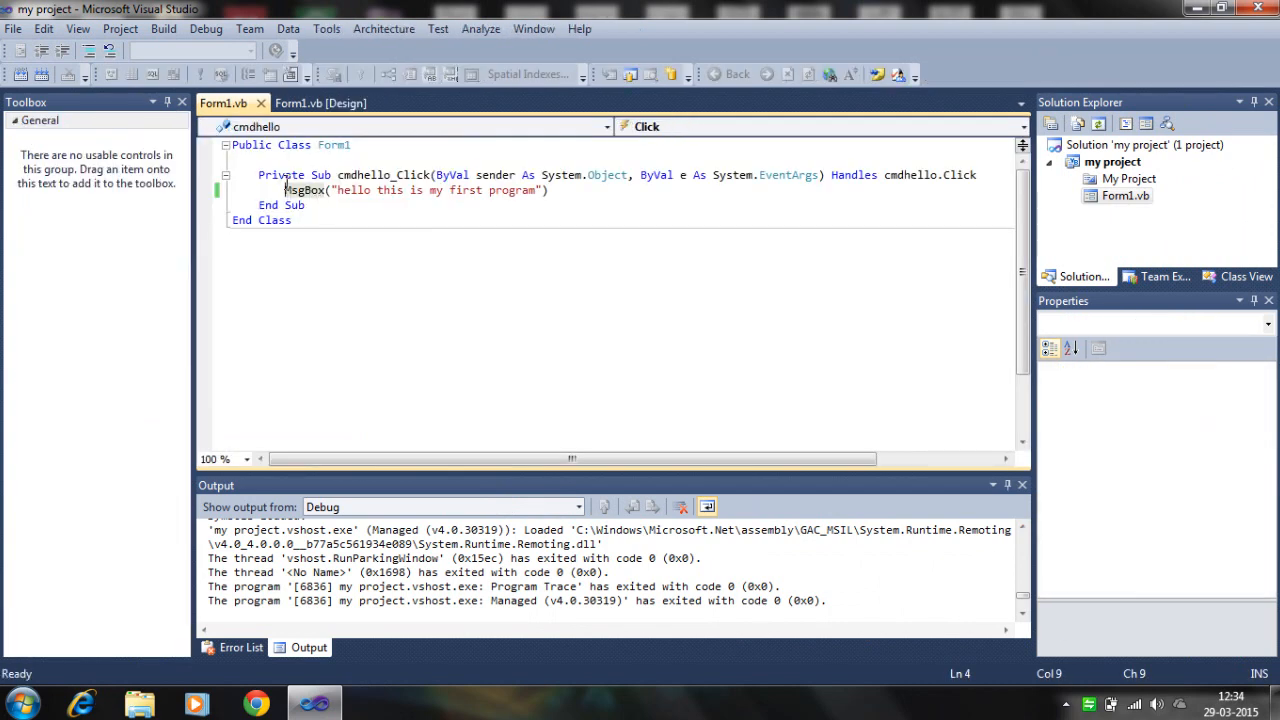
left_click(557, 191)
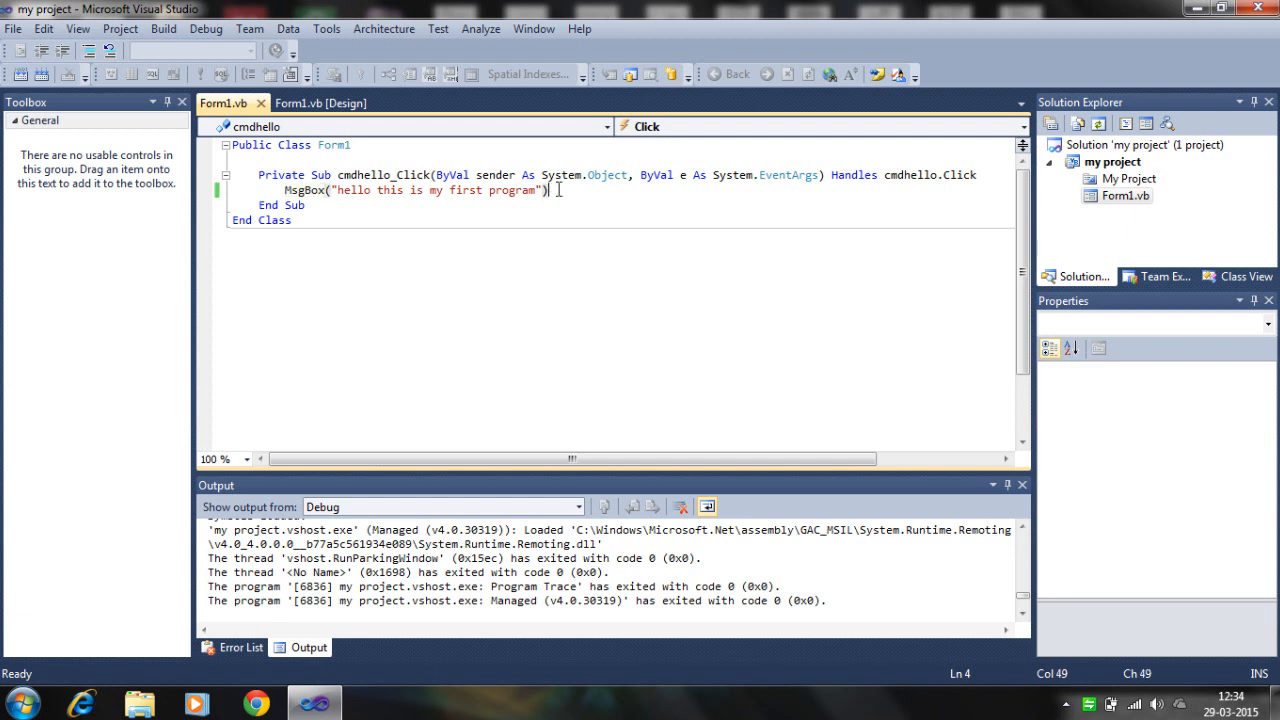
left_click(1150, 181)
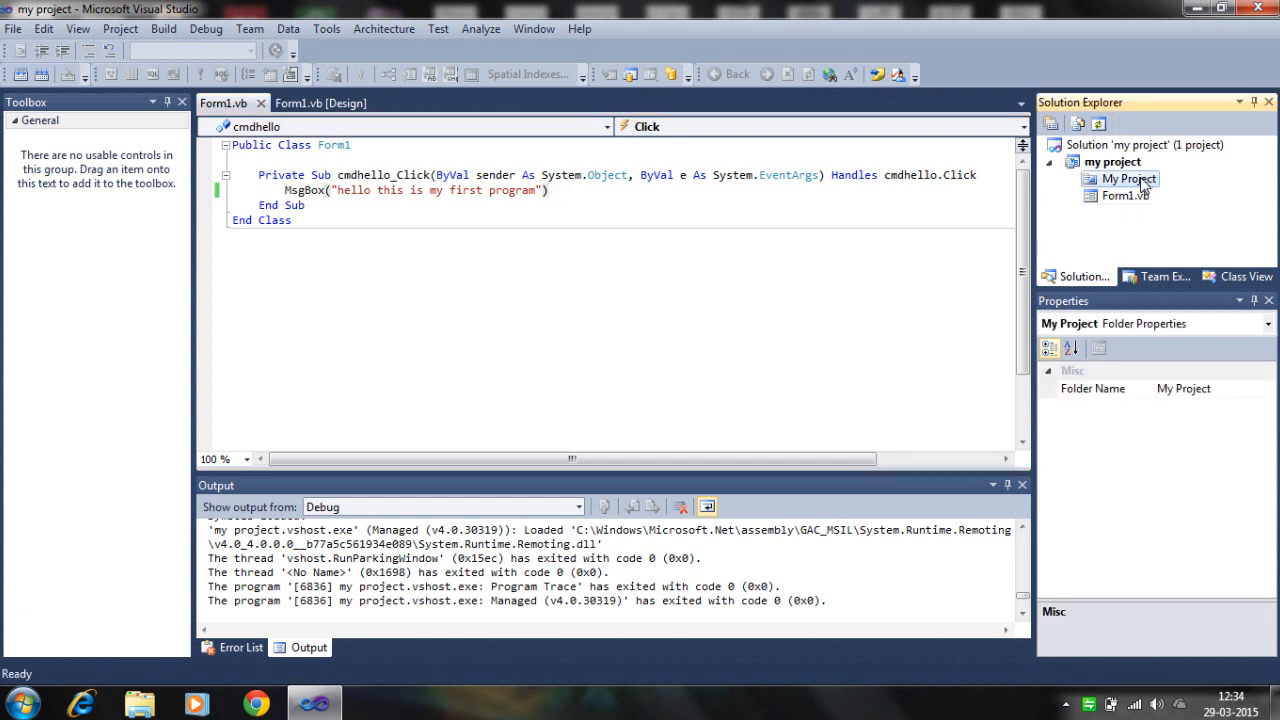
Step: Add a new blank Windows Form item, Form2.vb, to 'my project' via Add > New Item
right_click(1120, 162)
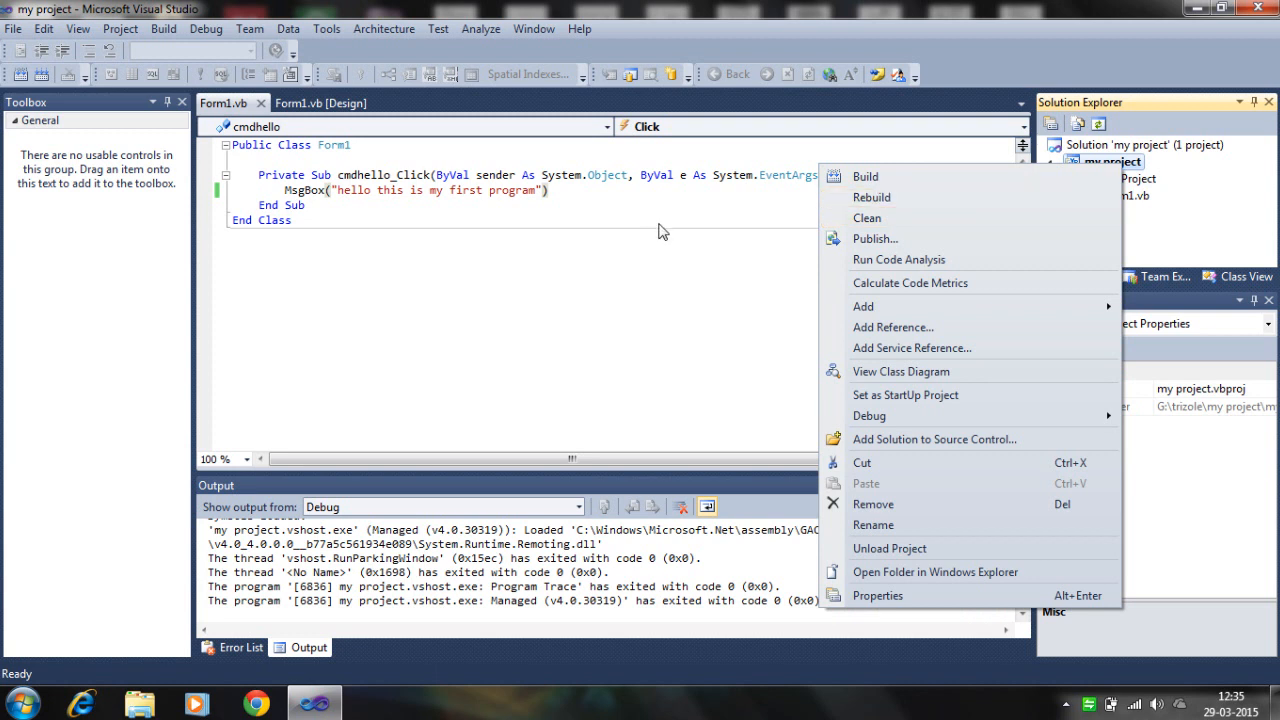
mouse_move(970, 306)
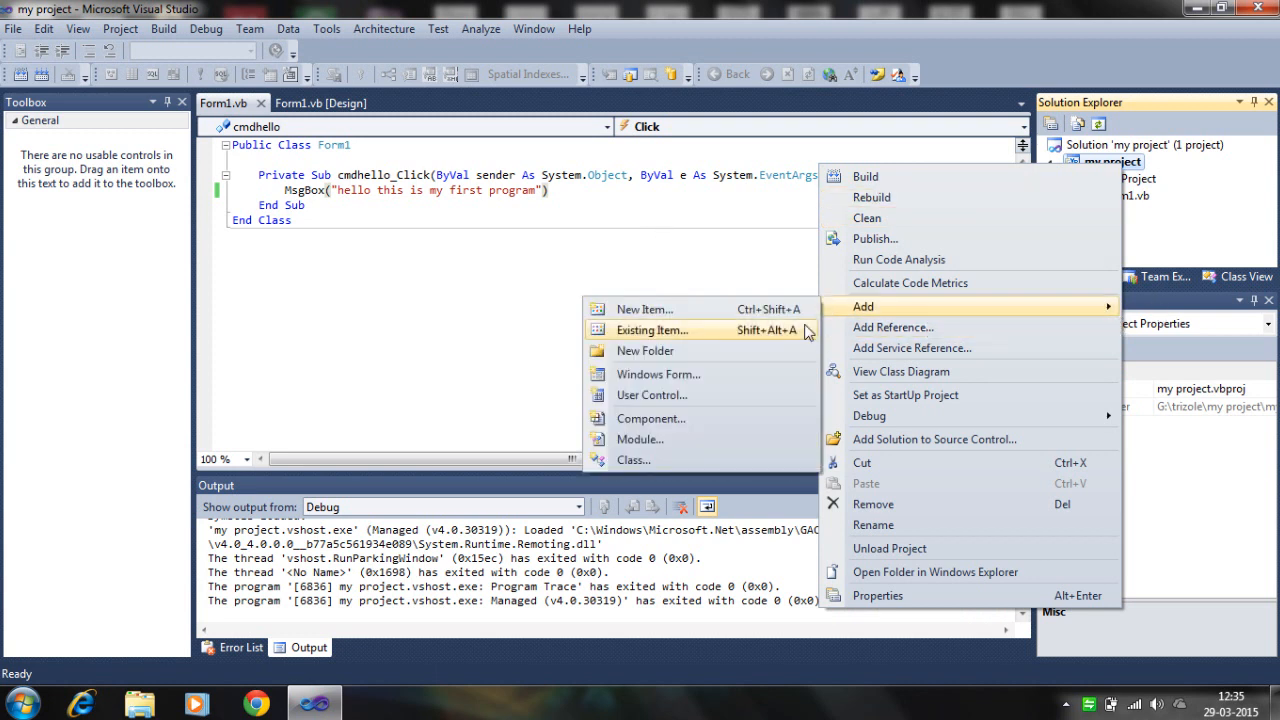
left_click(678, 314)
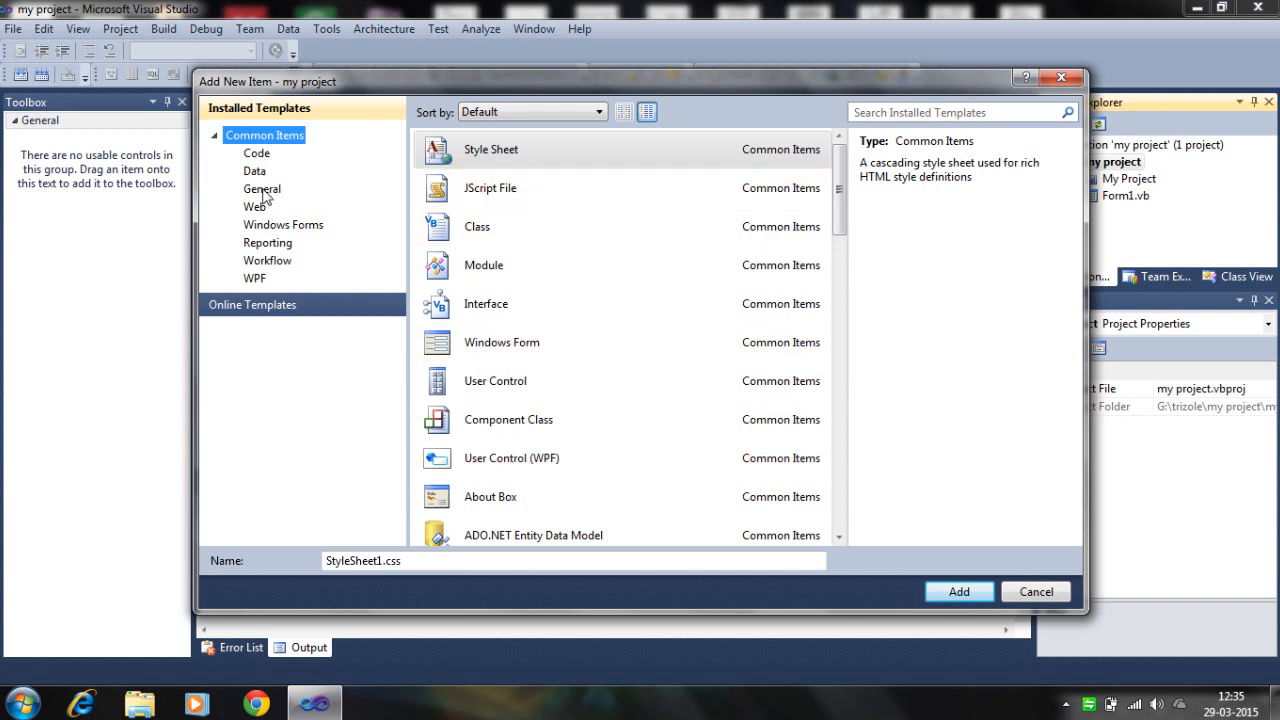
left_click(263, 190)
left_click(305, 228)
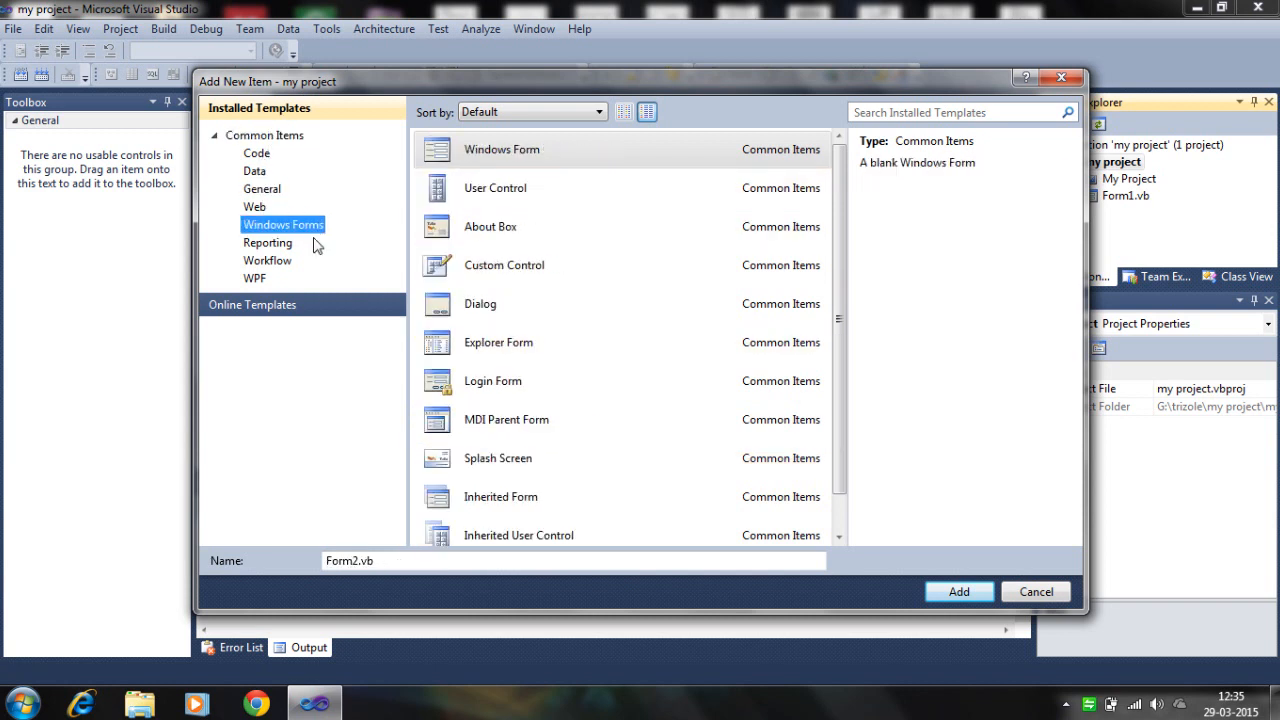
left_click(520, 150)
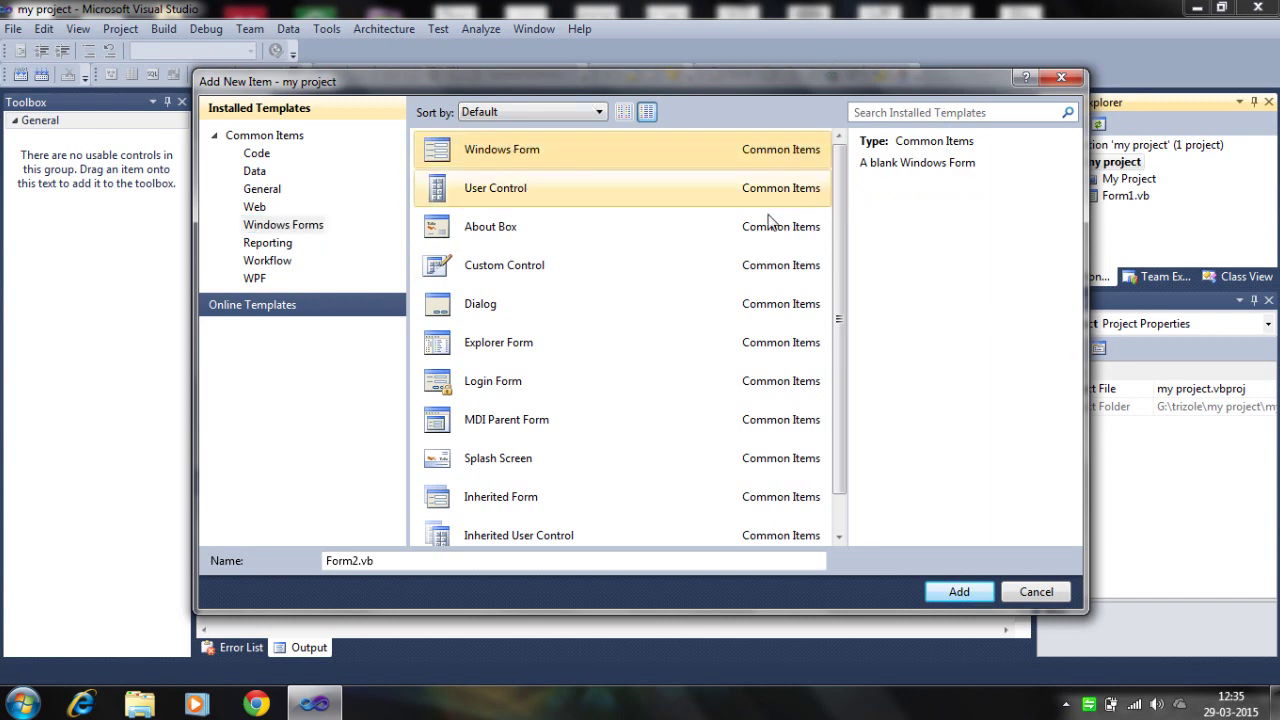
left_click(959, 592)
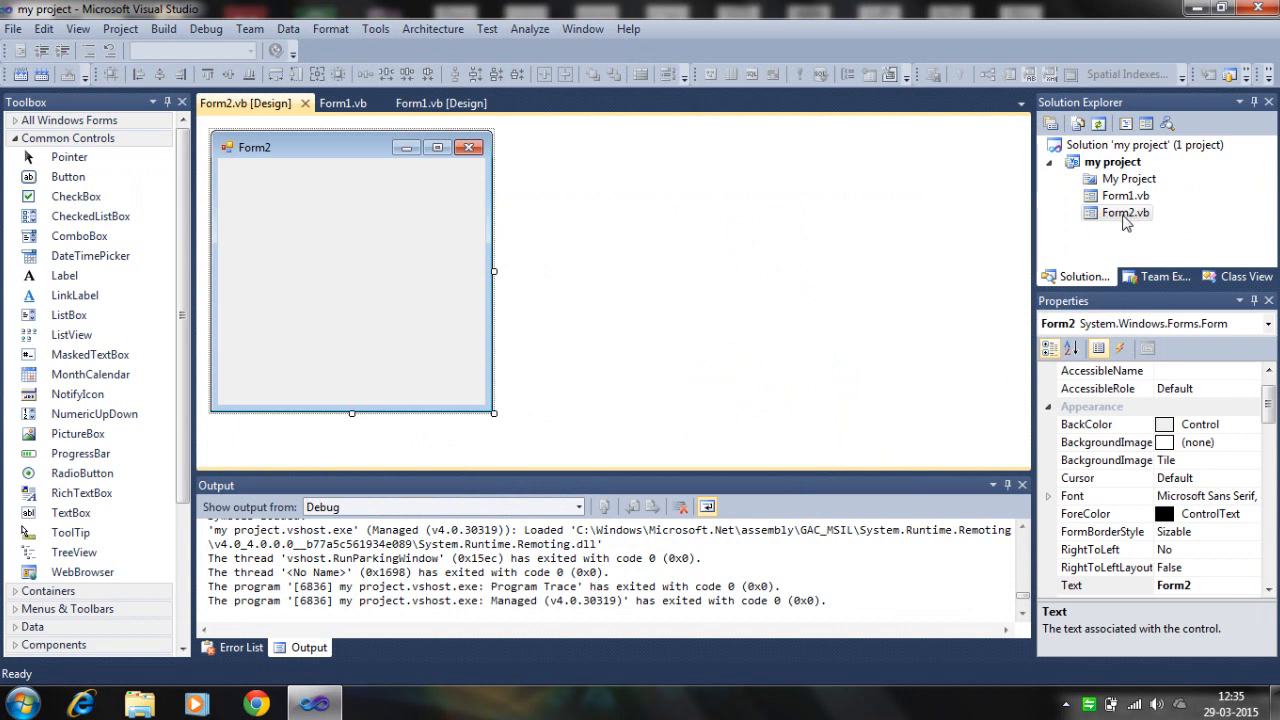
Step: Place a new Button control from the Toolbox onto Form2
left_click(1123, 213)
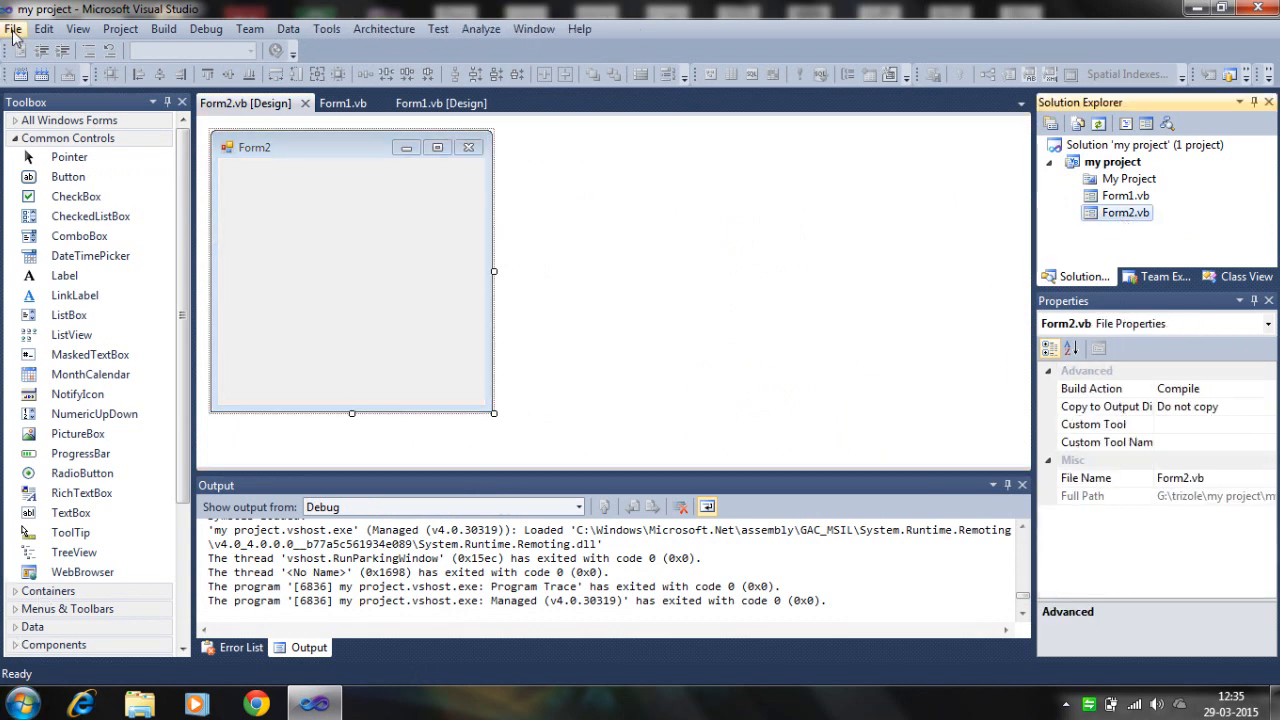
left_click(75, 182)
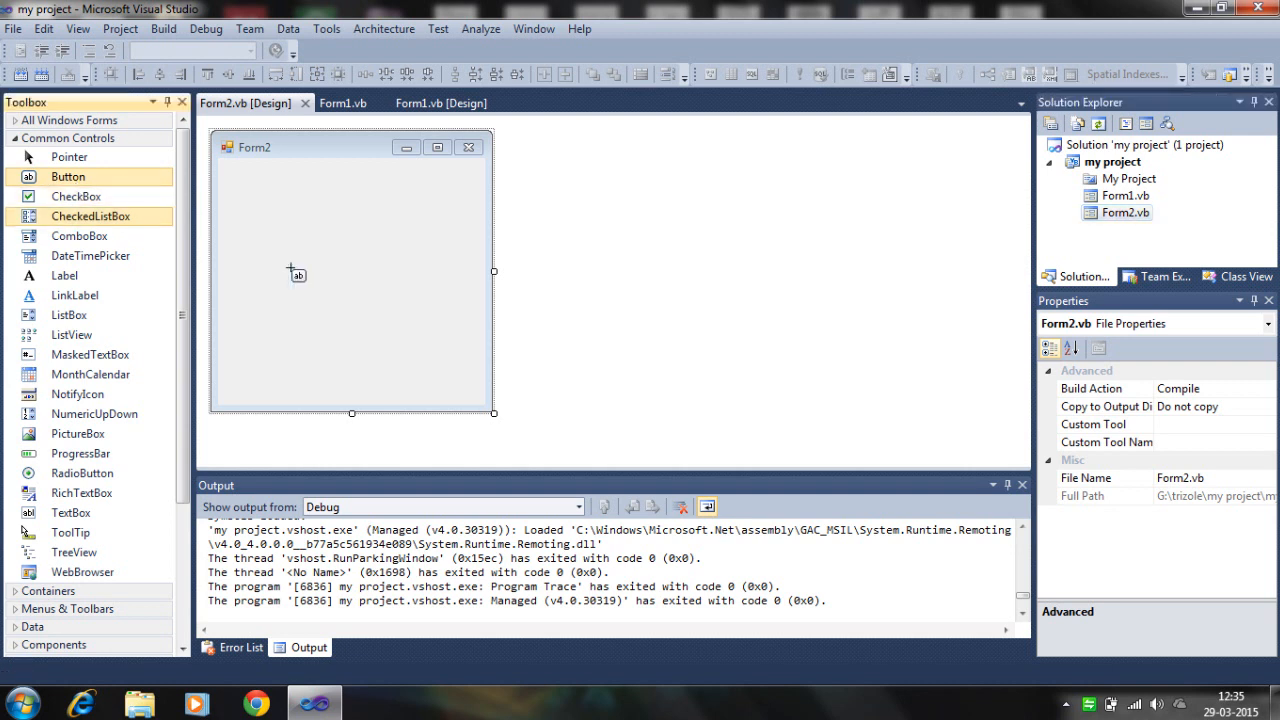
left_click(327, 274)
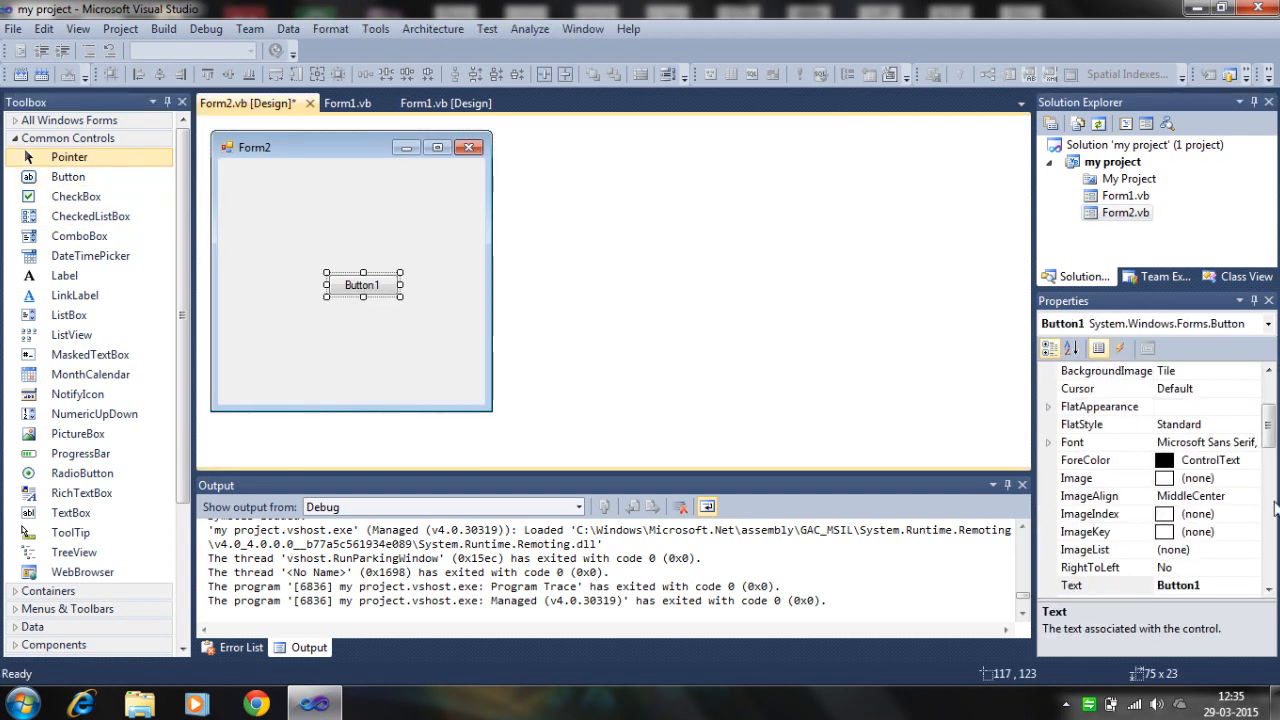
Step: Label the button 'second form click' and widen it so the full text shows
left_click(1207, 588)
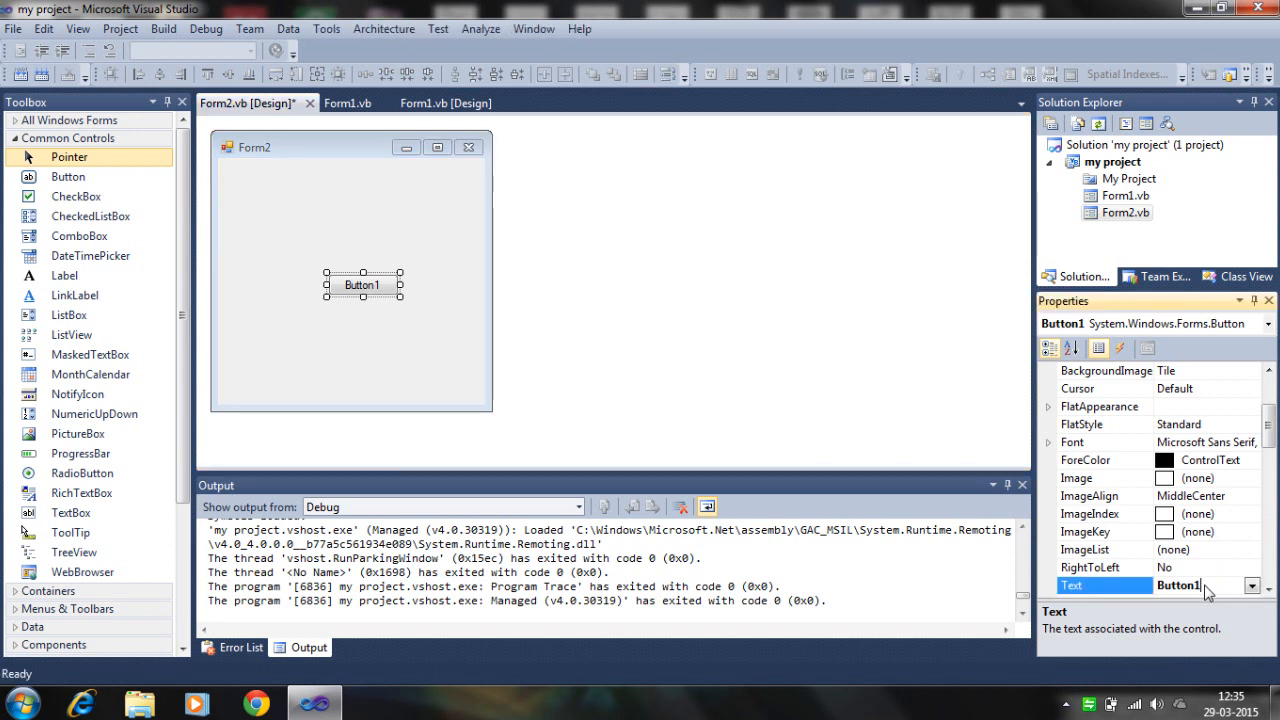
key("BackSpace")
key("BackSpace")
key("BackSpace")
key("BackSpace")
type("or")
type("k")
type("k")
left_click(372, 337)
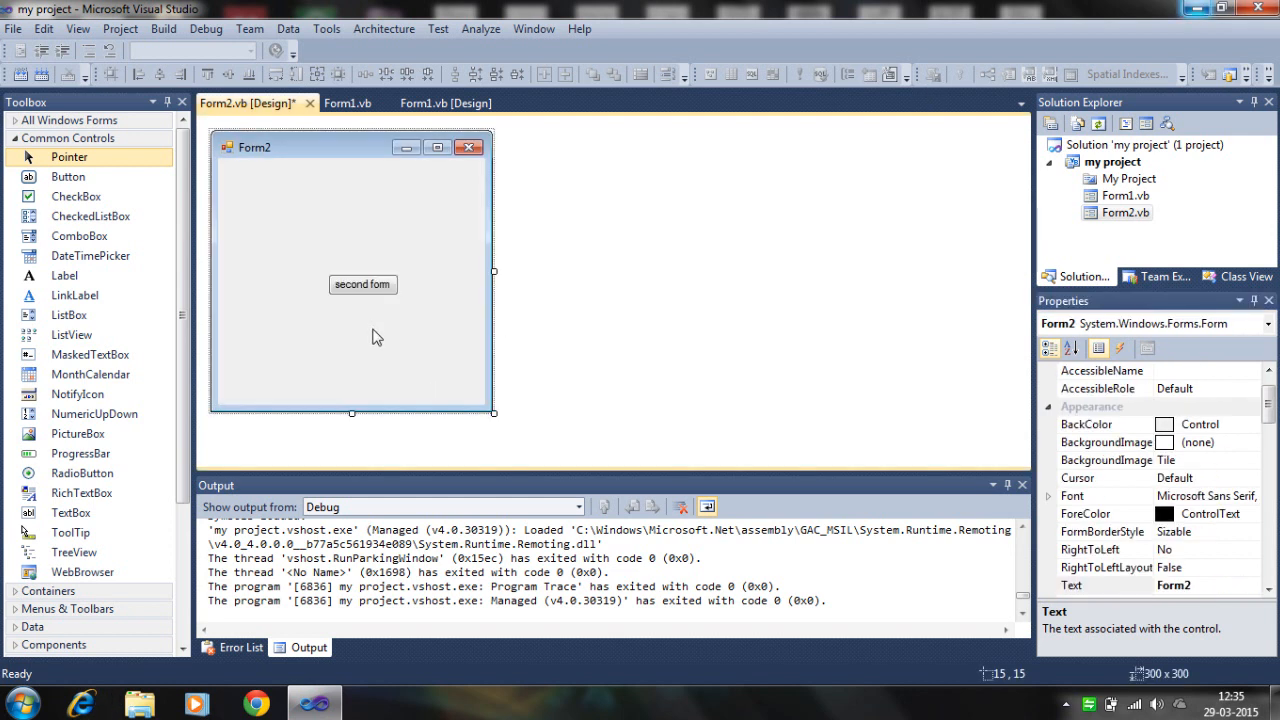
left_click(378, 285)
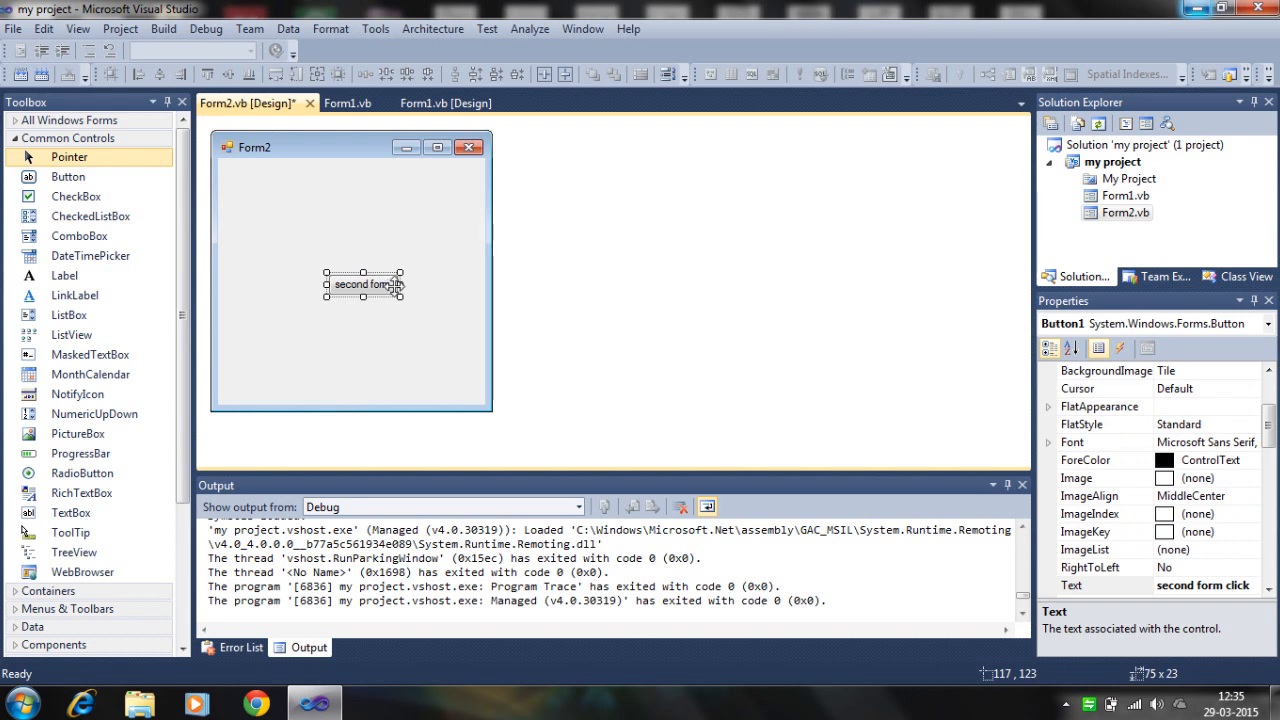
left_click_drag(399, 284, 441, 284)
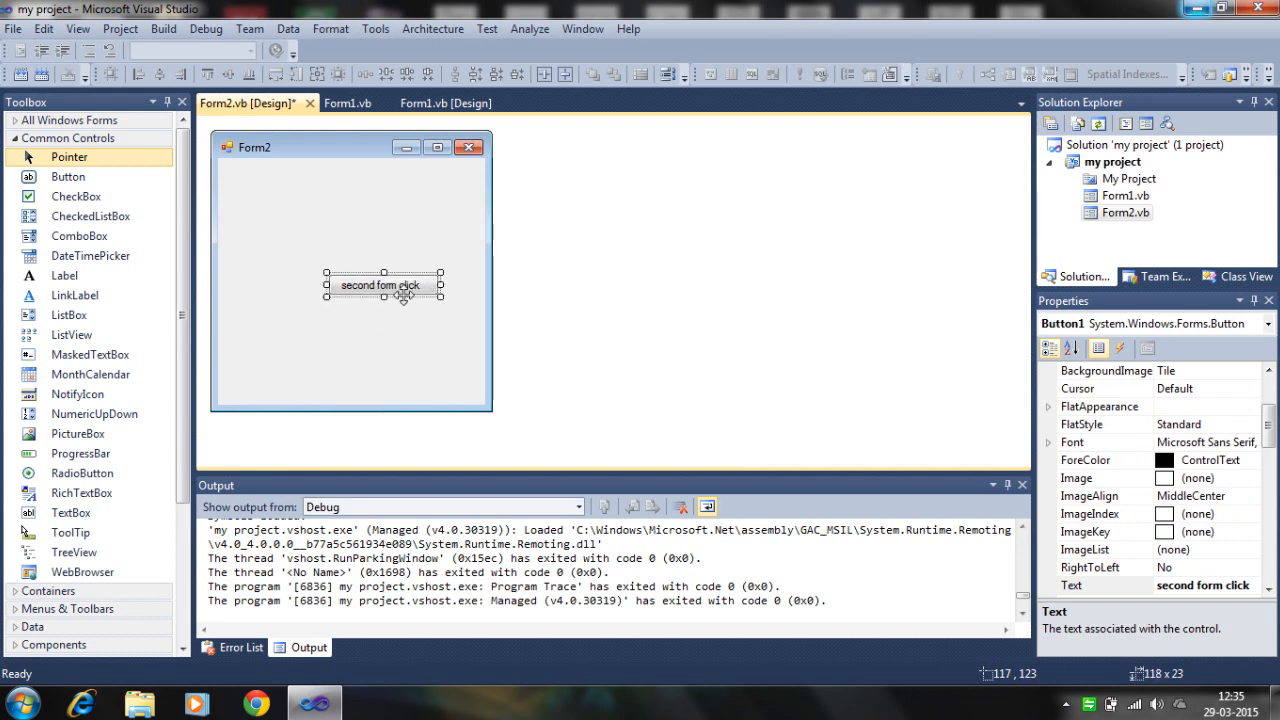
Step: Give Form2's Button1_Click handler MsgBox("this is second form")
double_click(405, 288)
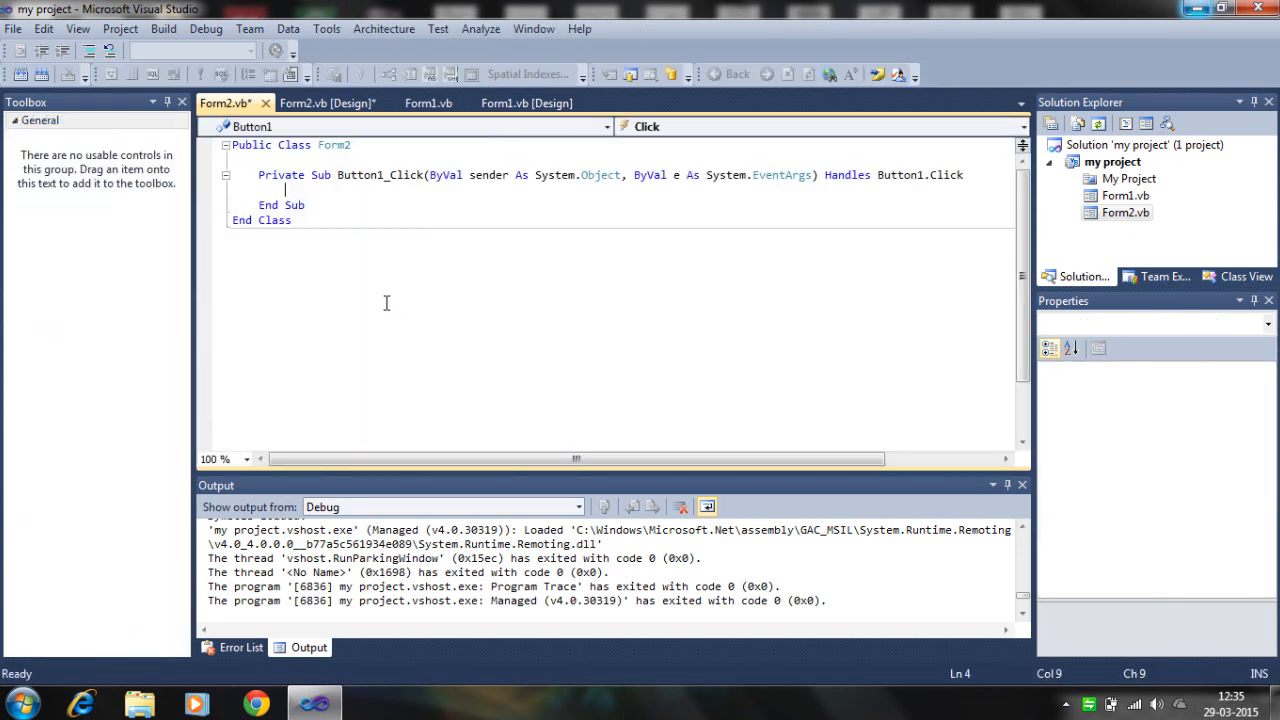
type("m")
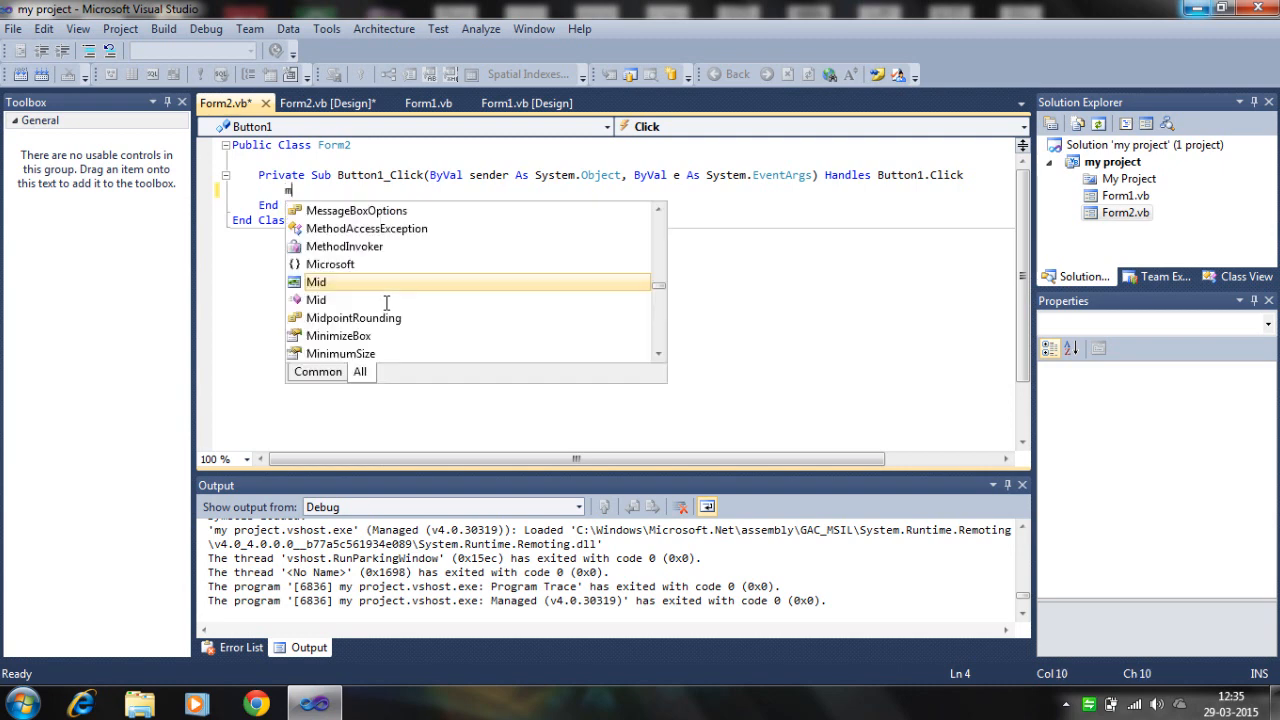
type("sg")
key("Tab")
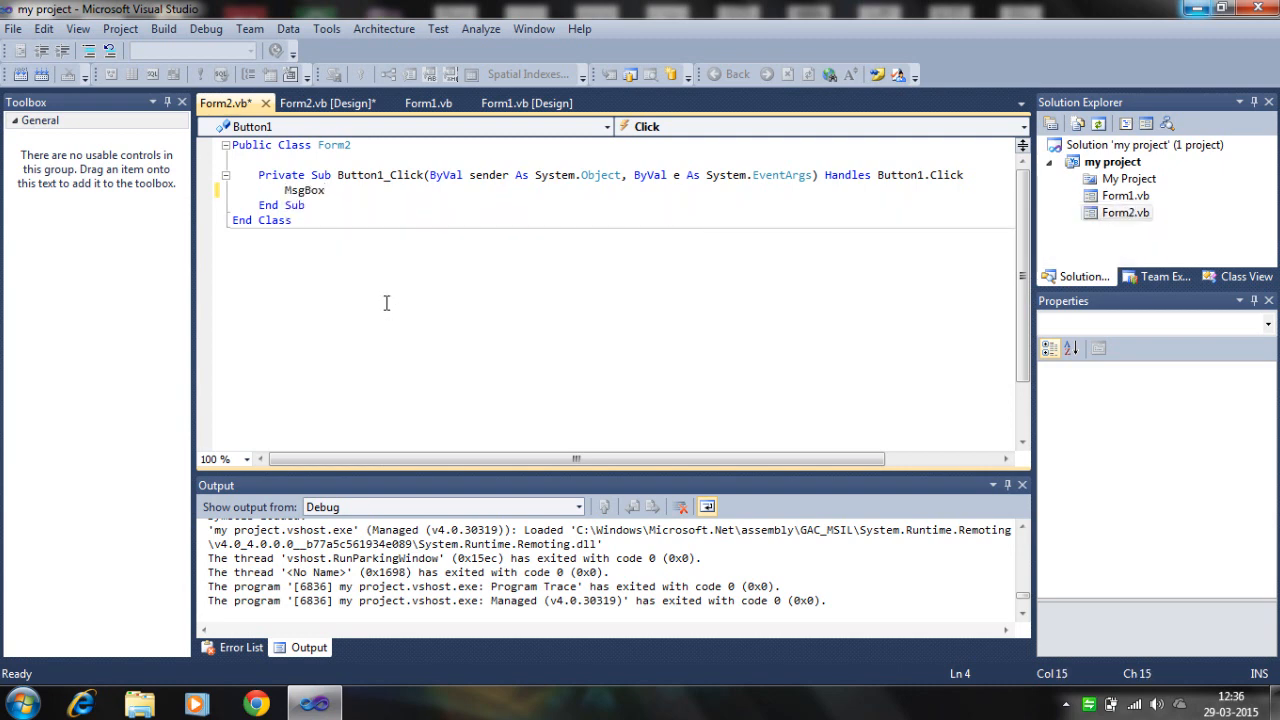
type("(\"")
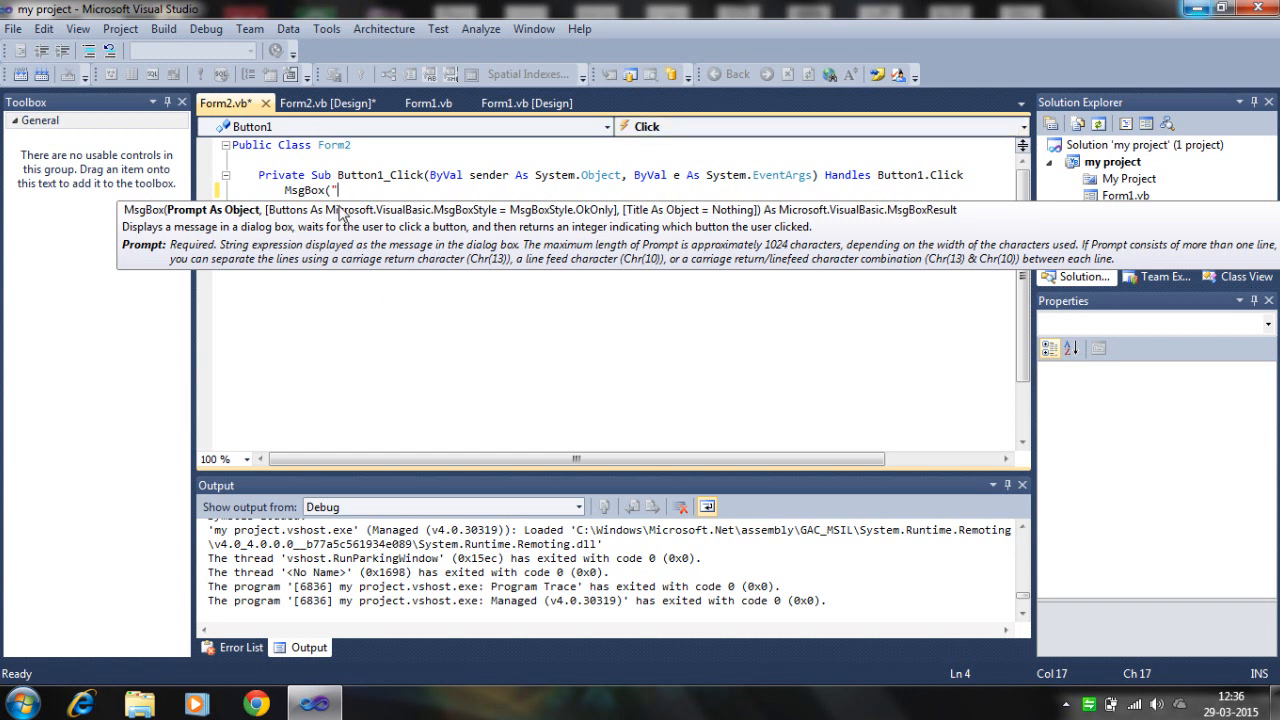
type("this i")
type("s ")
type("secon")
type("d form")
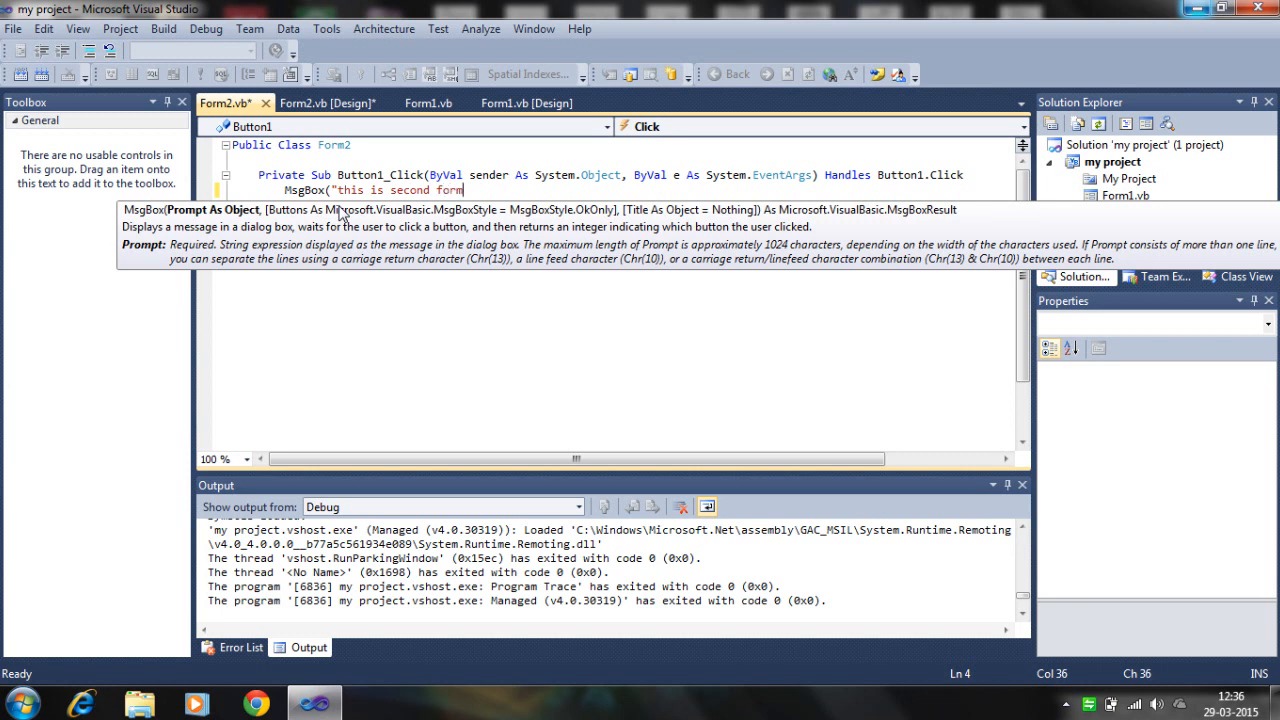
type("\")")
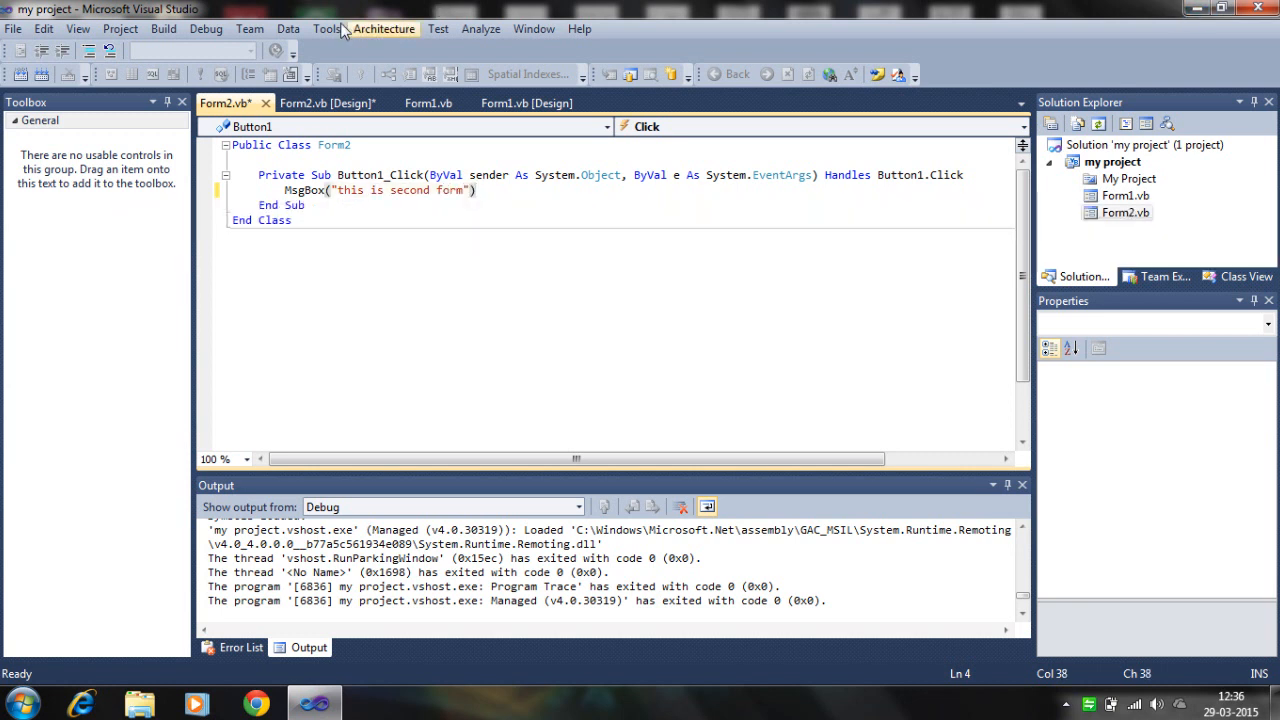
Step: Start debugging, confirm Form1's Click button shows the hello message, then close Form1
left_click(205, 28)
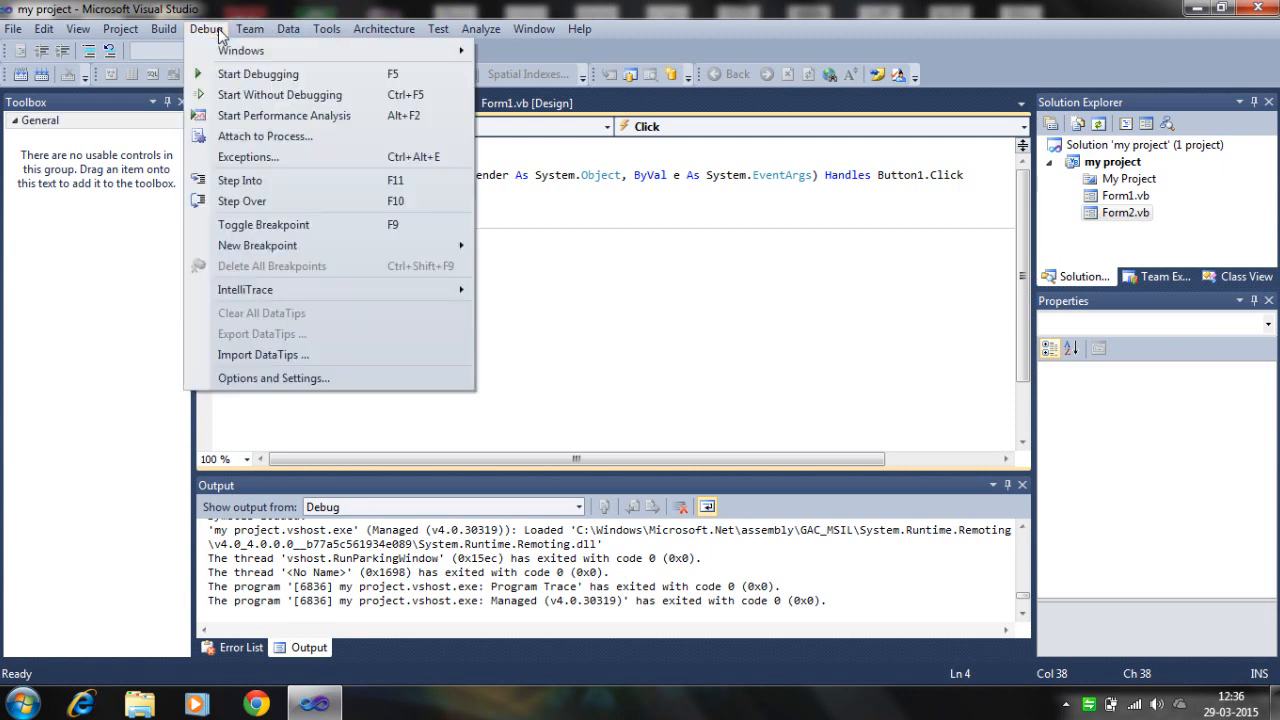
left_click(245, 78)
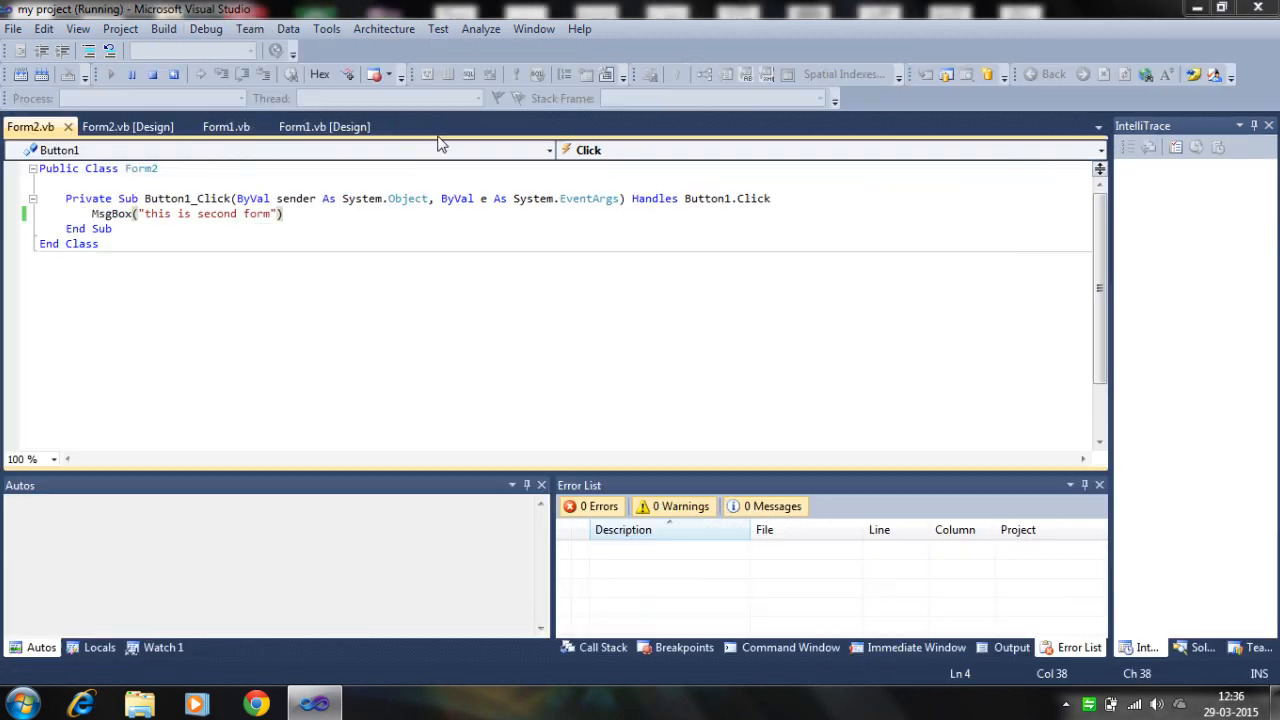
left_click(204, 198)
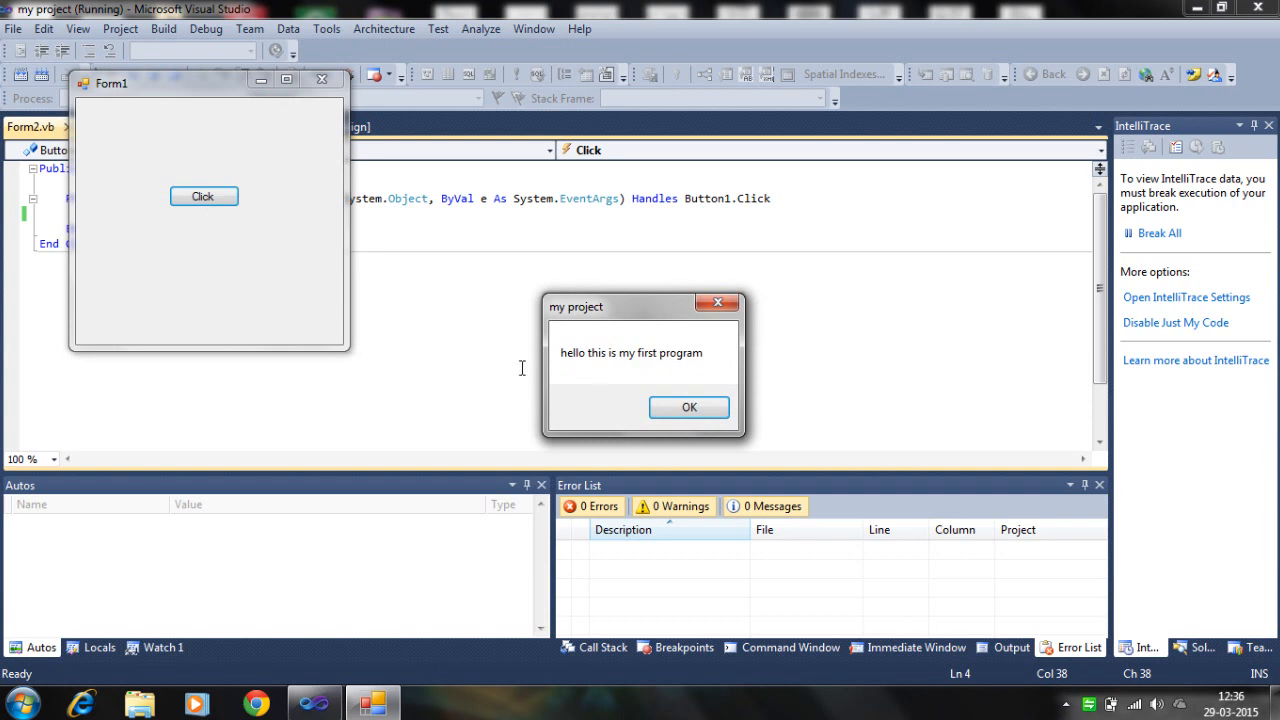
left_click(689, 407)
left_click(320, 82)
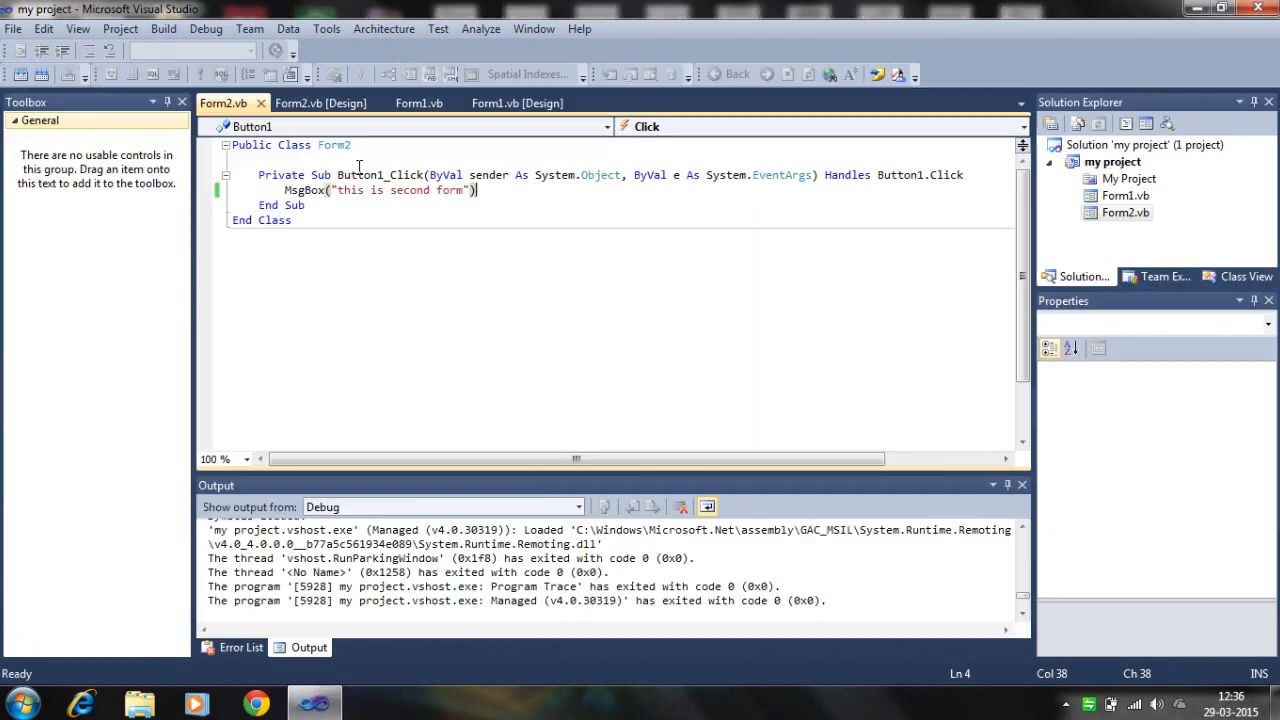
Step: Set the Startup form to Form2 in 'my project' properties and close the settings page
left_click(120, 28)
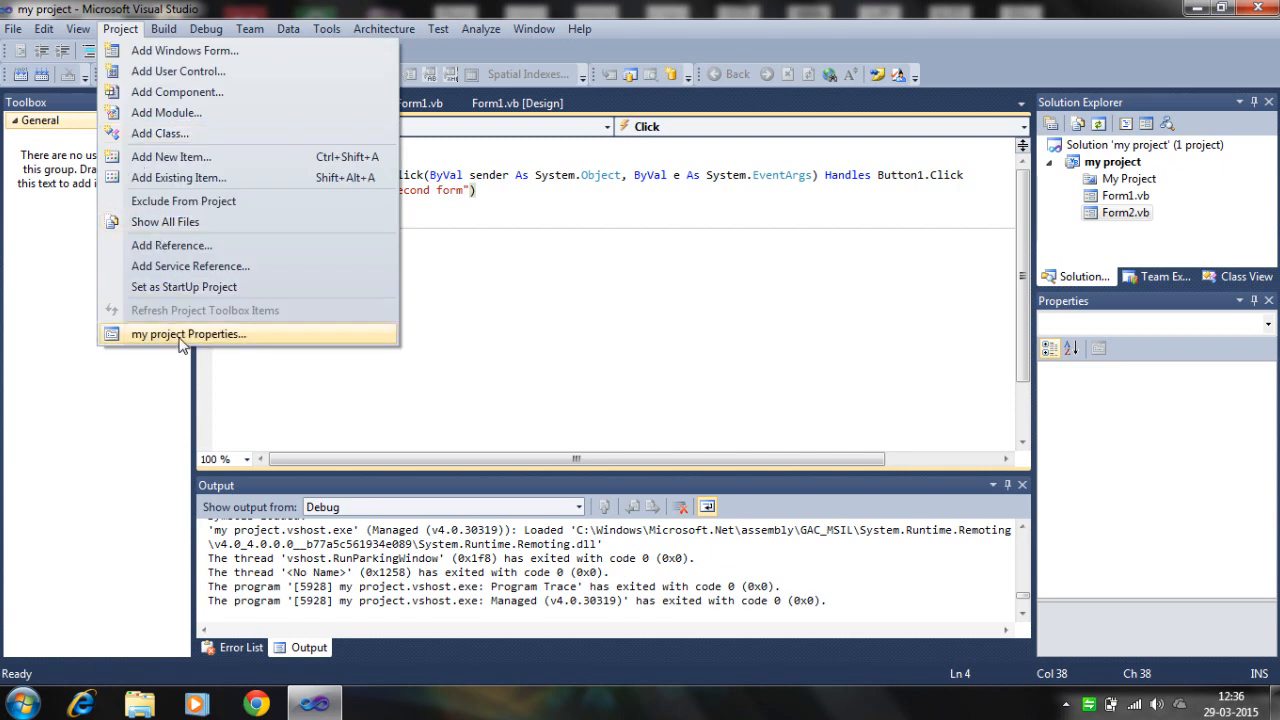
left_click(180, 338)
left_click(428, 314)
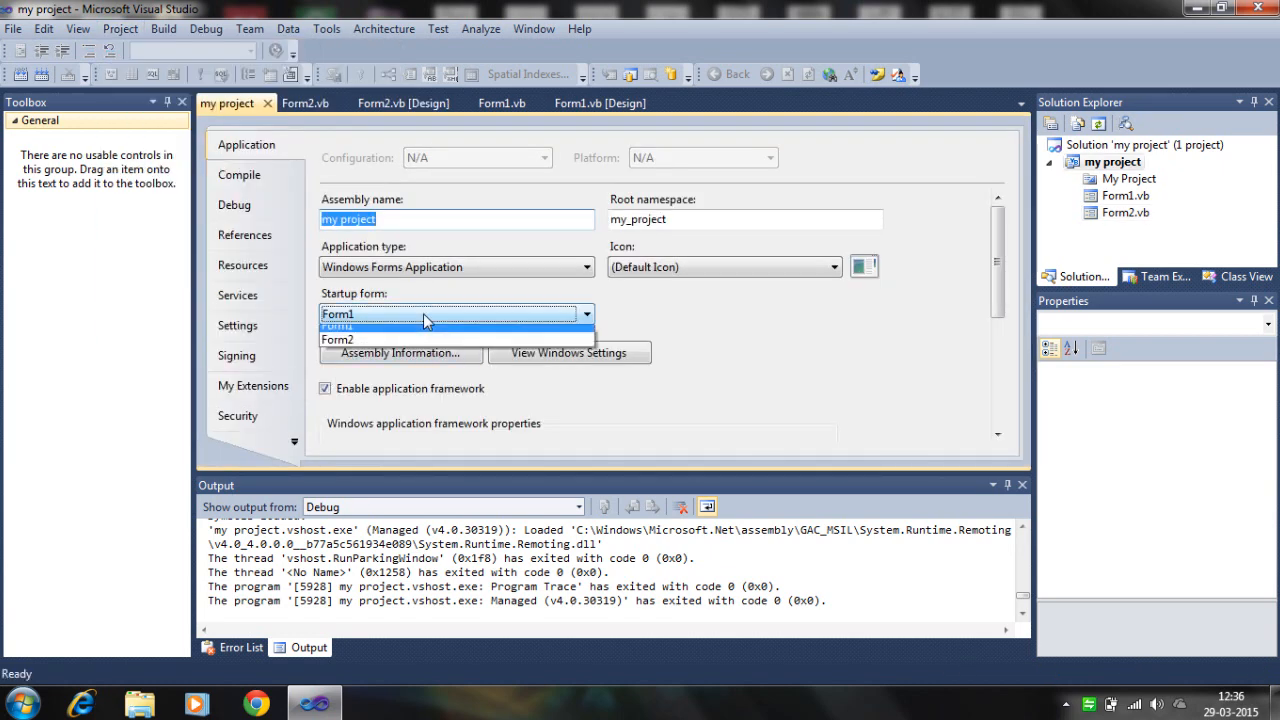
left_click(358, 348)
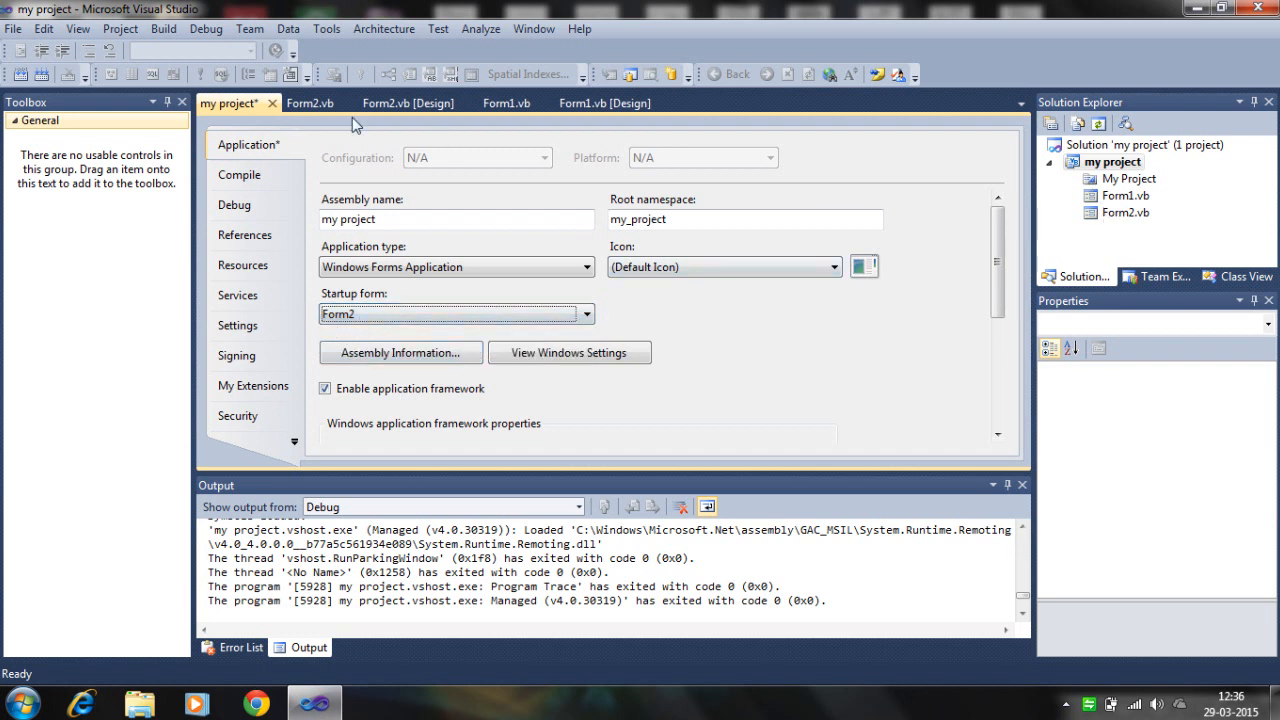
left_click(271, 103)
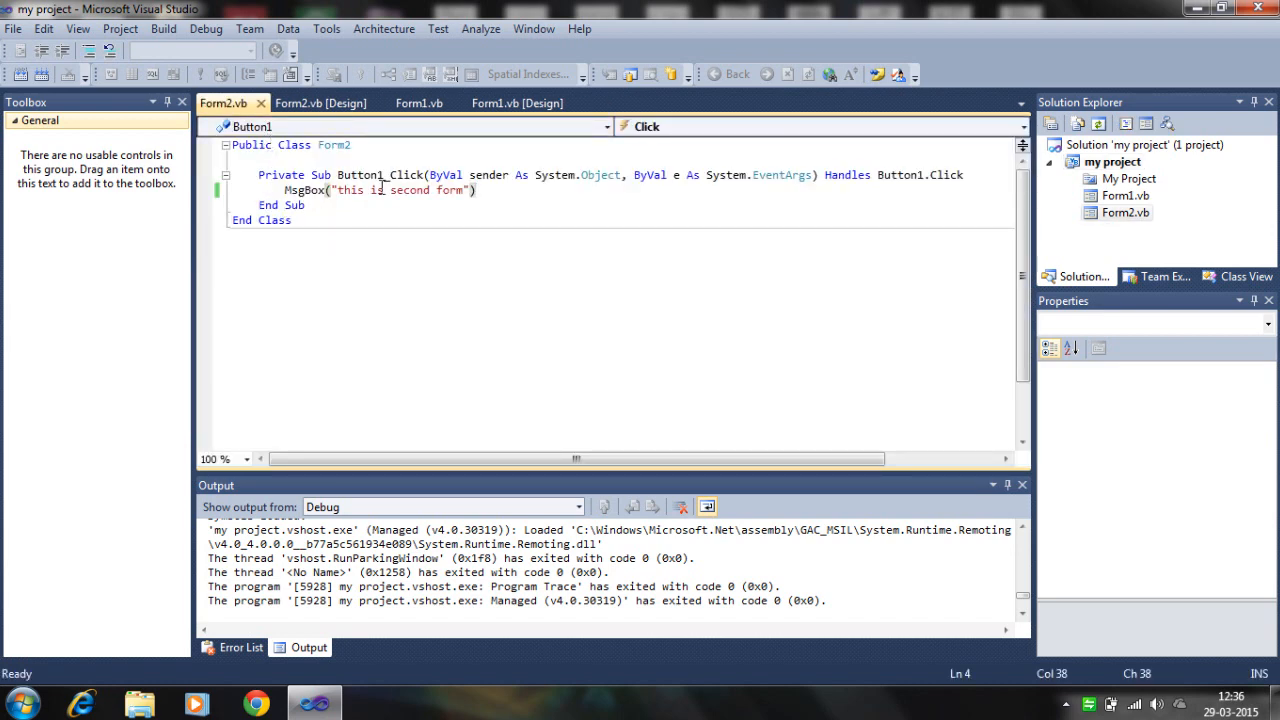
Step: Start debugging, confirm Form2 opens first showing 'this is second form', then close Form2
left_click(206, 29)
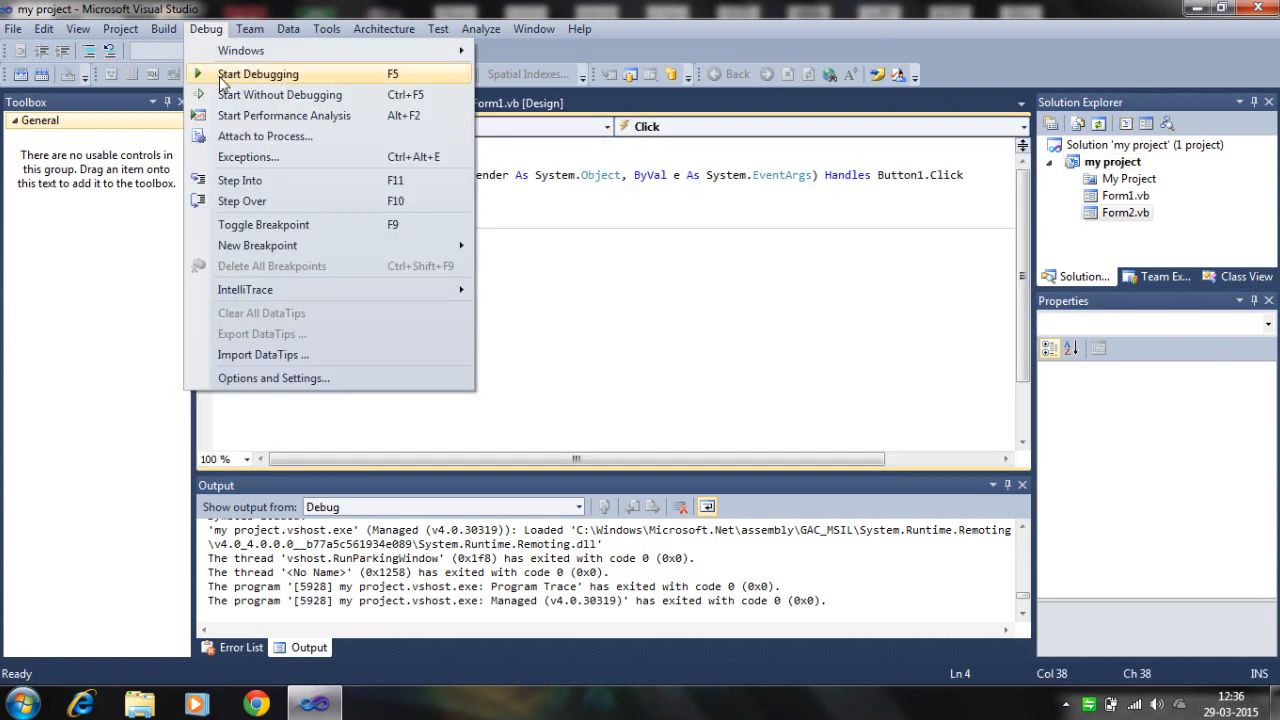
left_click(237, 78)
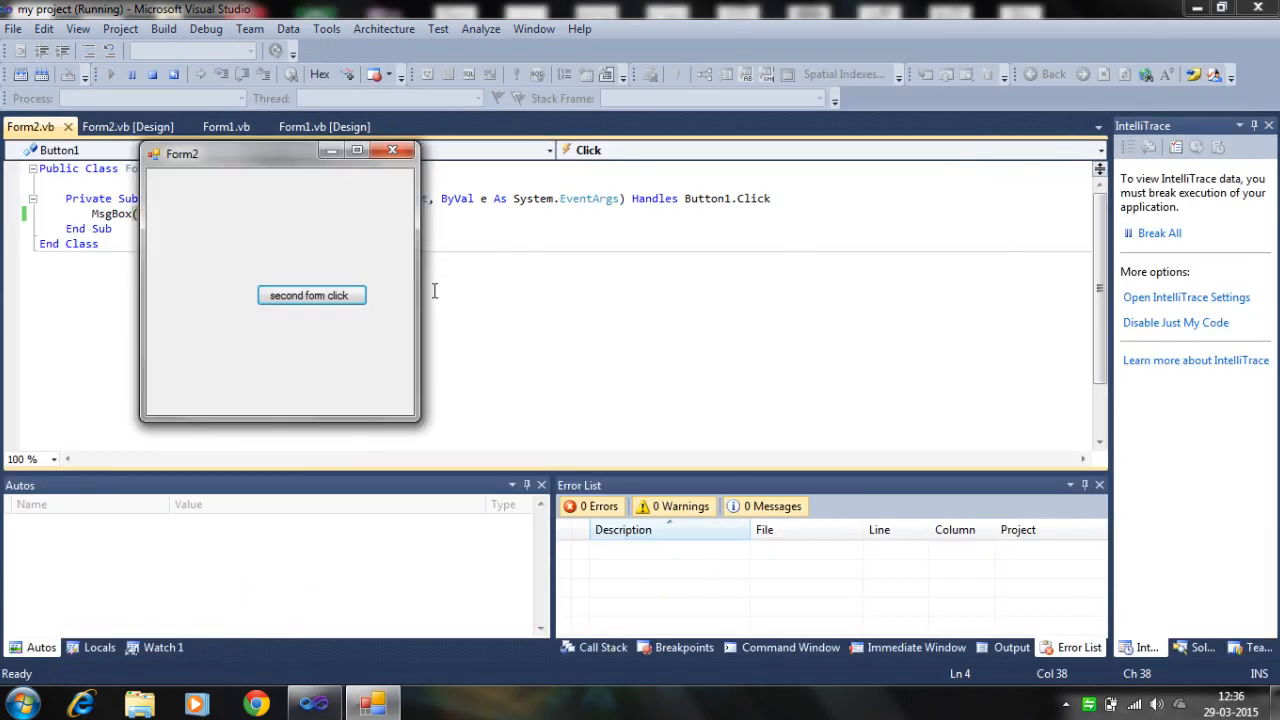
left_click(313, 300)
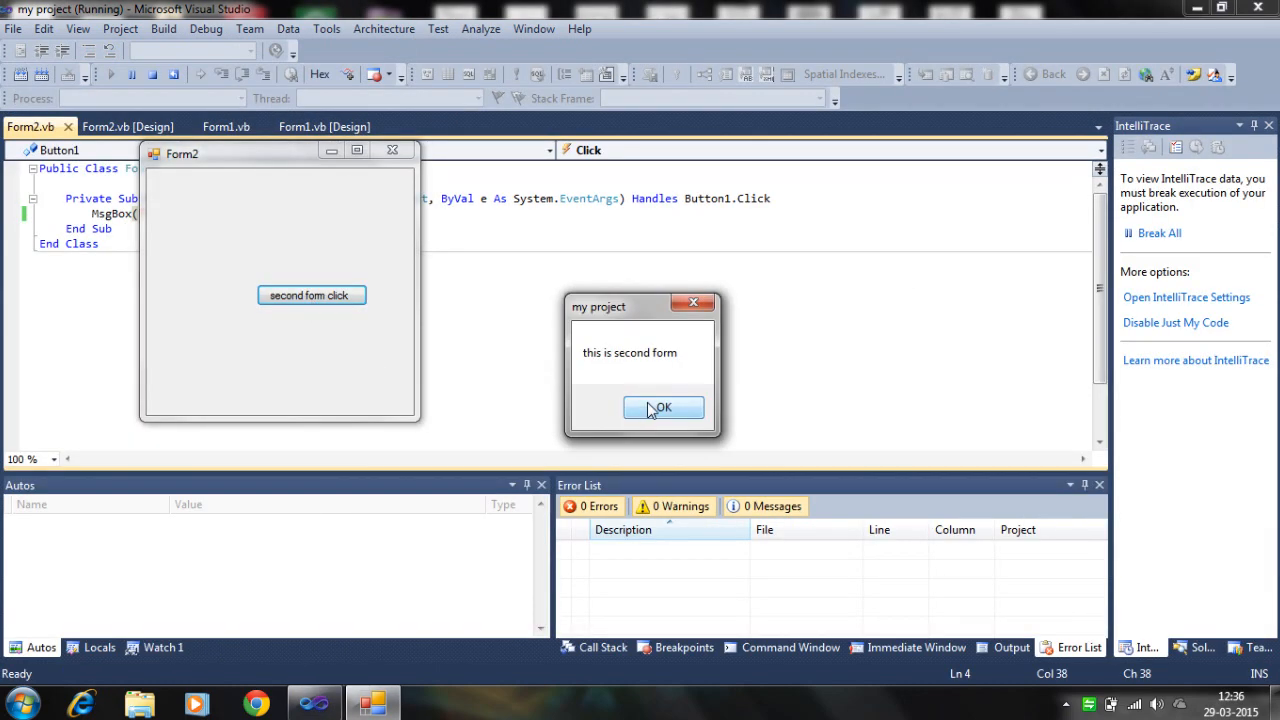
left_click(651, 408)
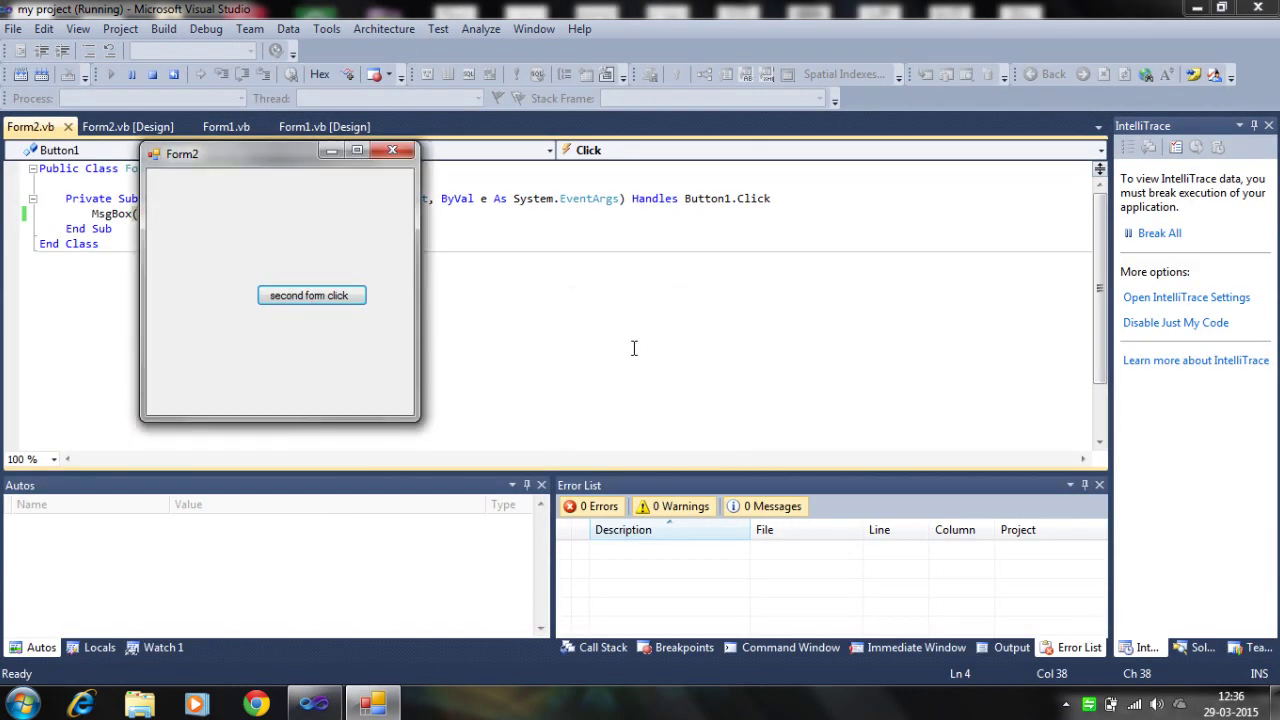
left_click(392, 153)
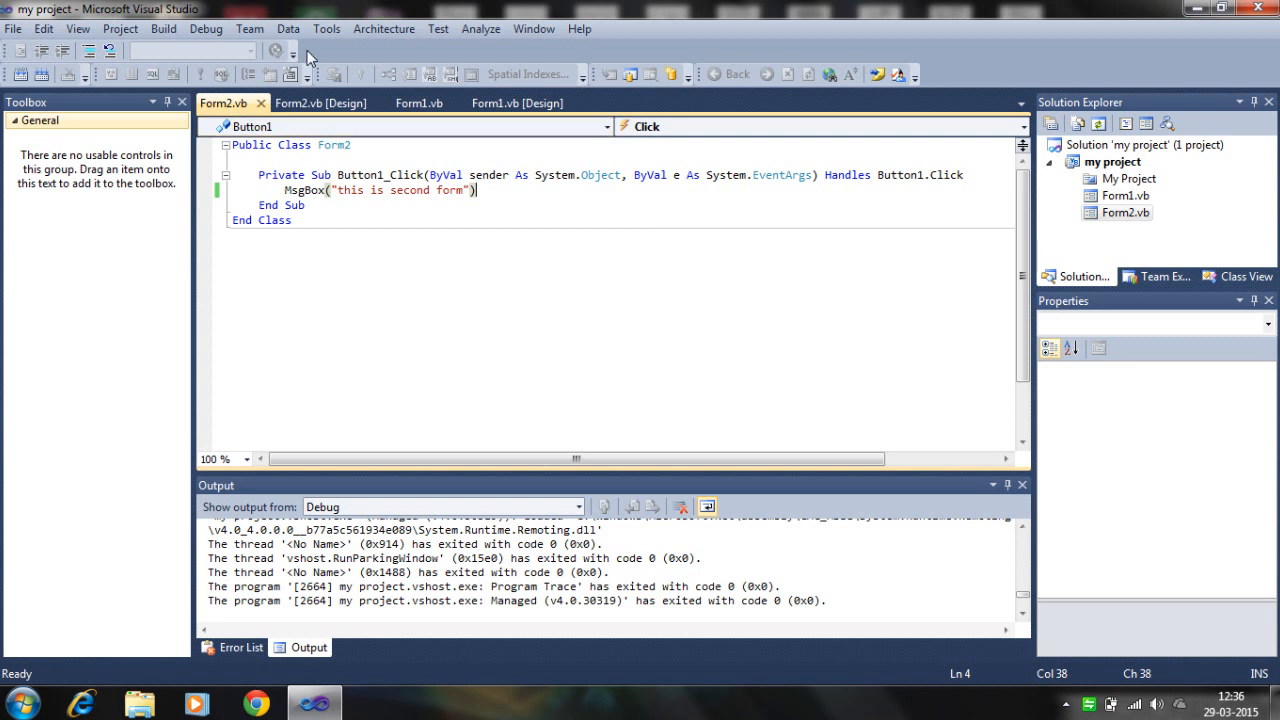
Step: Close the Solution Explorer, Team Explorer, Properties and Class View panels
left_click(112, 29)
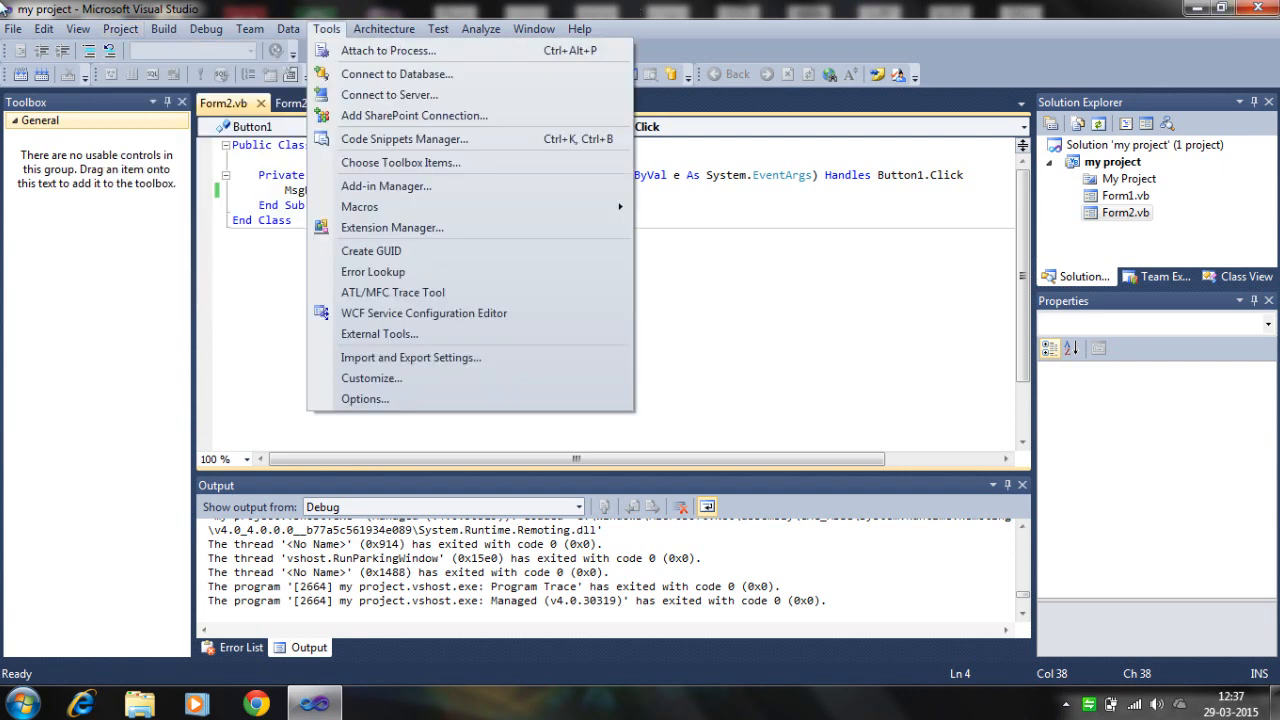
key("Escape")
left_click(78, 29)
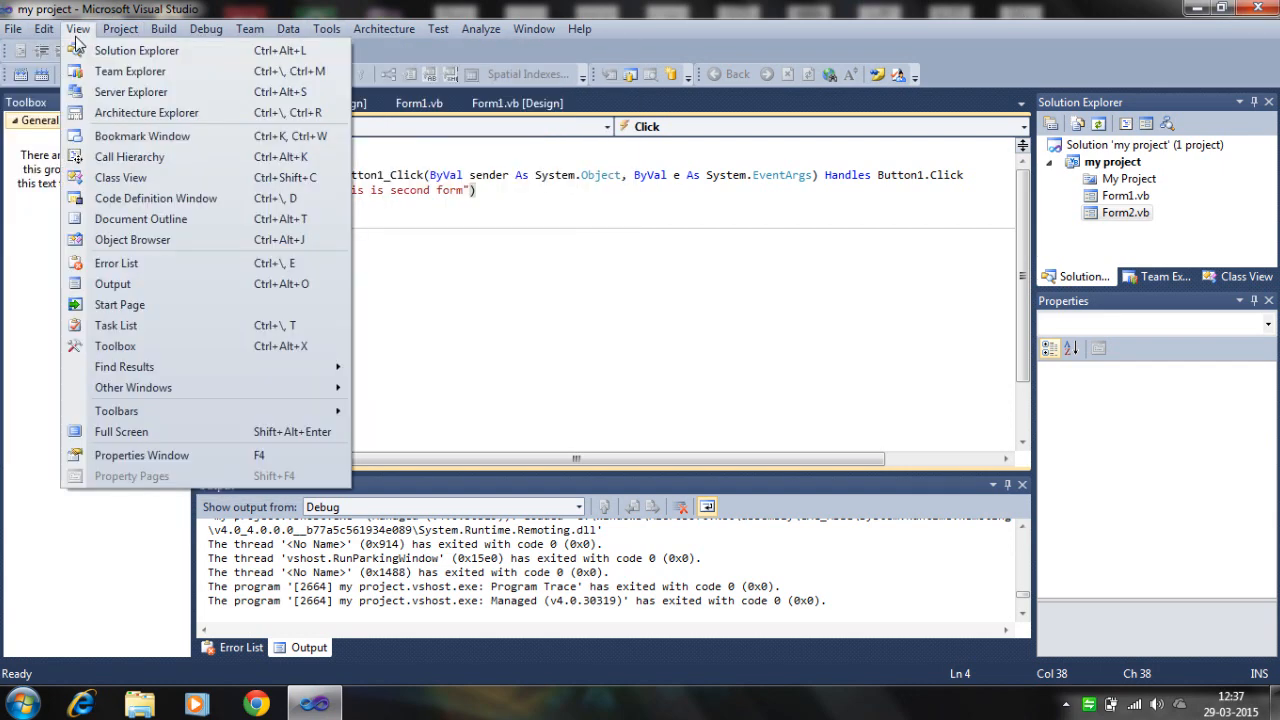
left_click(119, 52)
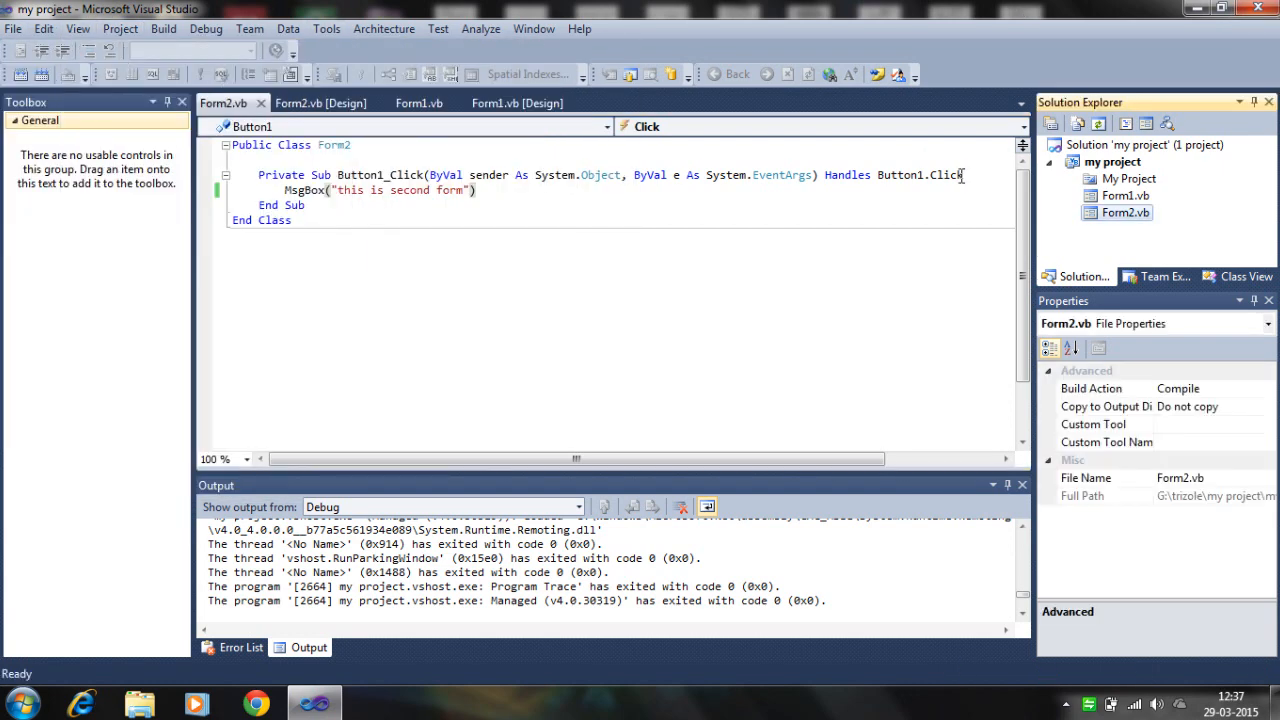
left_click(1268, 103)
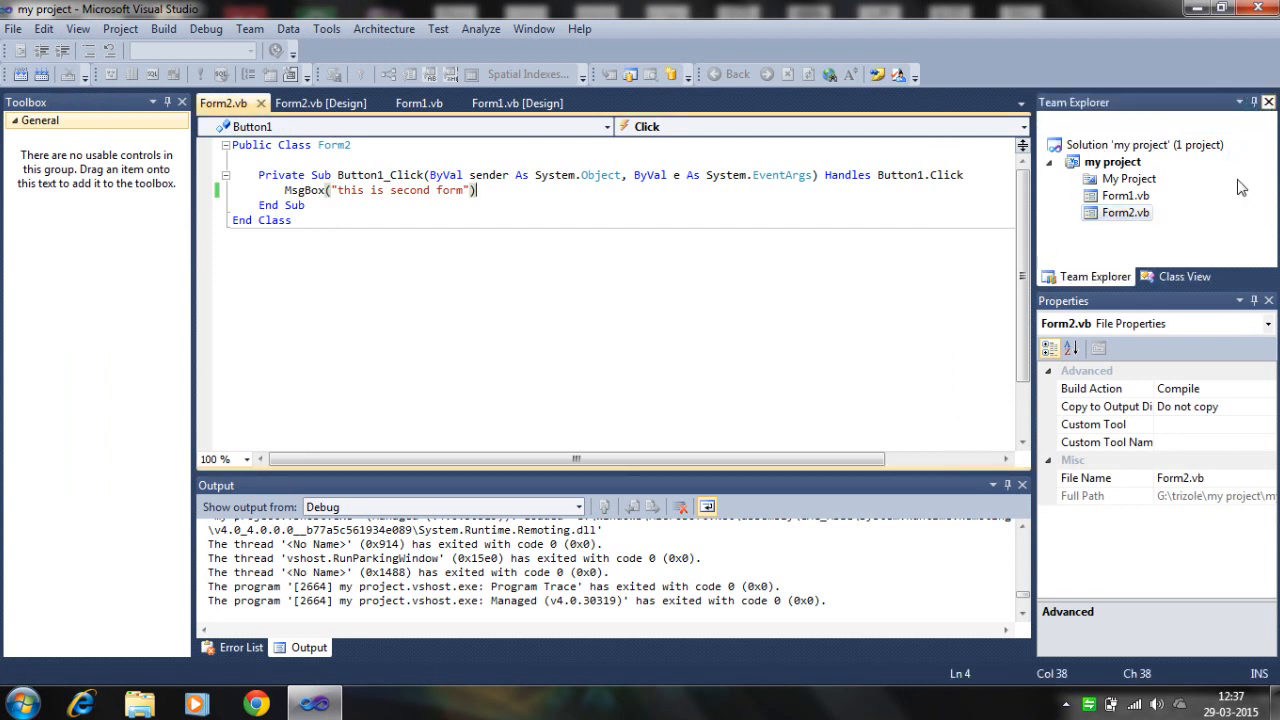
left_click(1268, 102)
left_click(1268, 301)
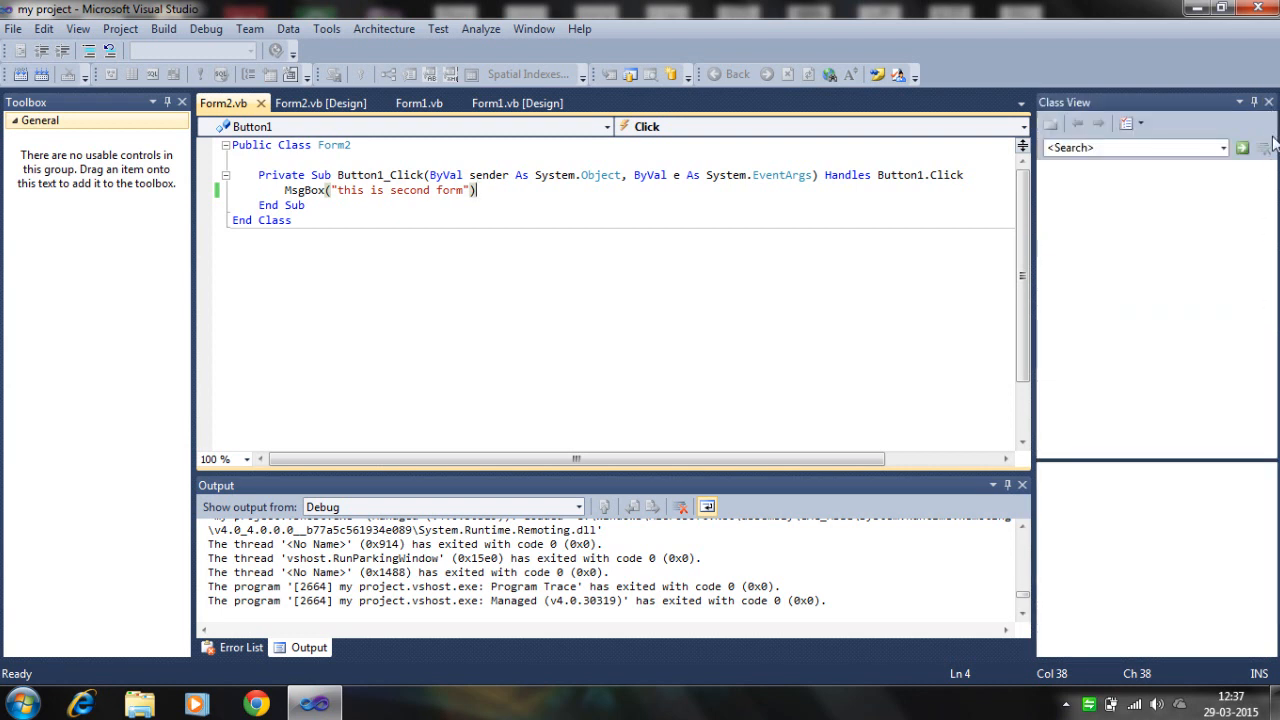
left_click(1268, 102)
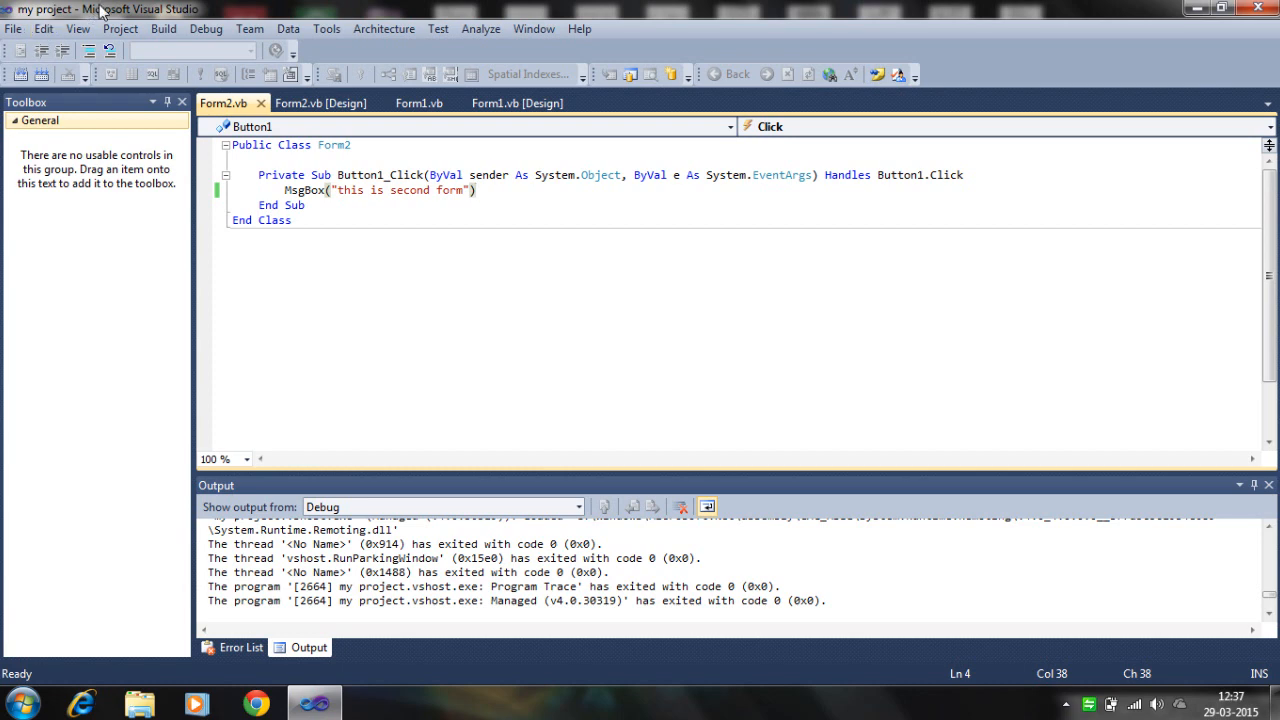
Step: Reopen Solution Explorer from the View menu as the only right-side panel
left_click(78, 28)
left_click(136, 50)
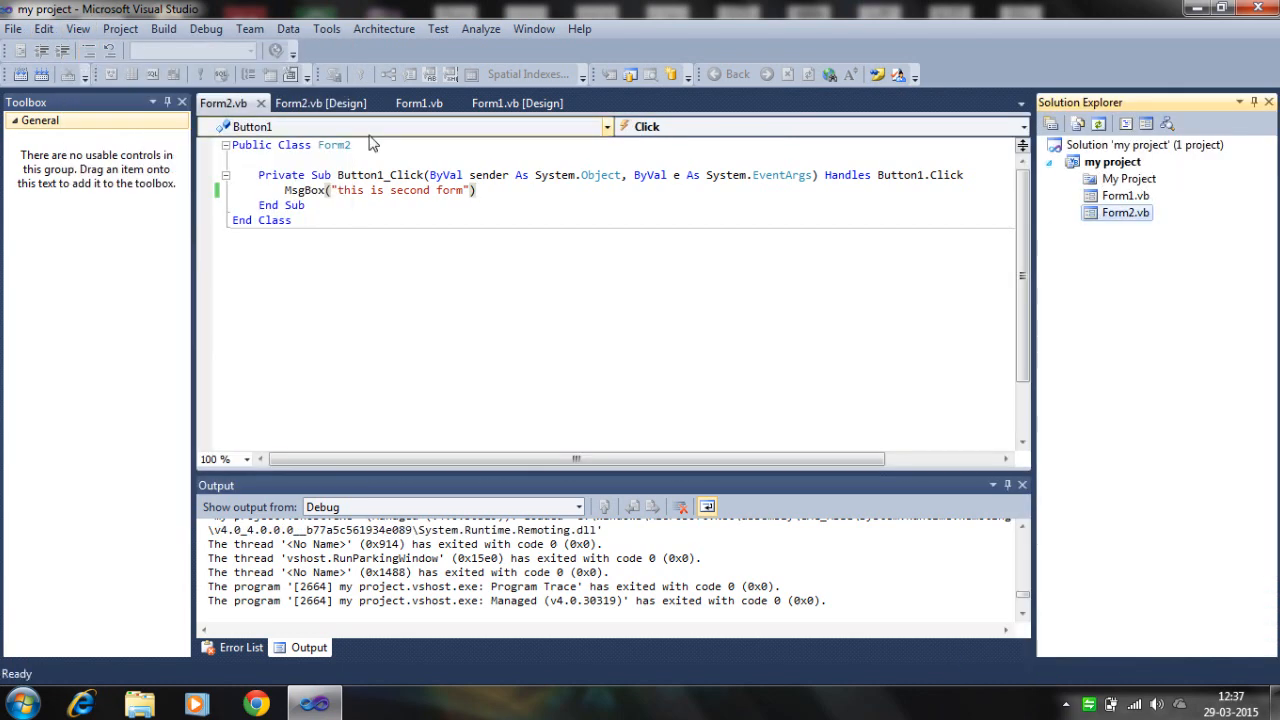
Step: Show Server Explorer (Ctrl+Alt+S) and the Properties window, then open Form1.vb in the designer
left_click(78, 28)
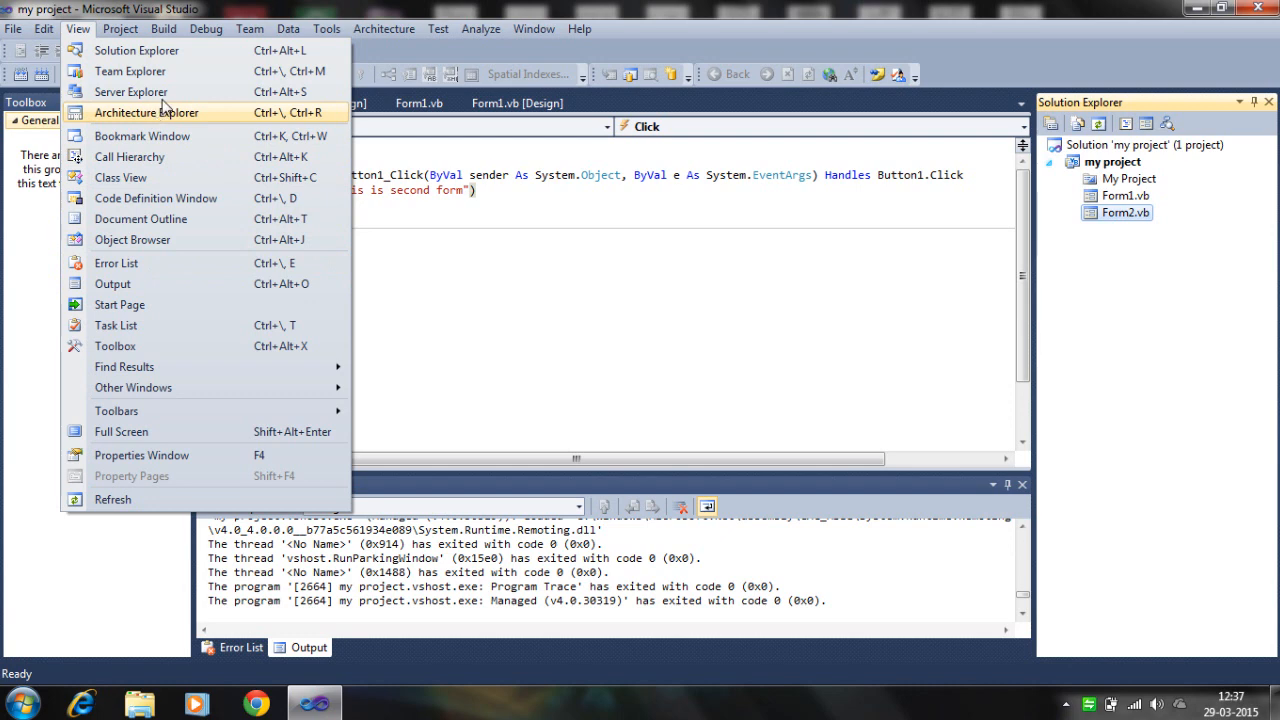
left_click(437, 151)
key("ctrl+alt+s")
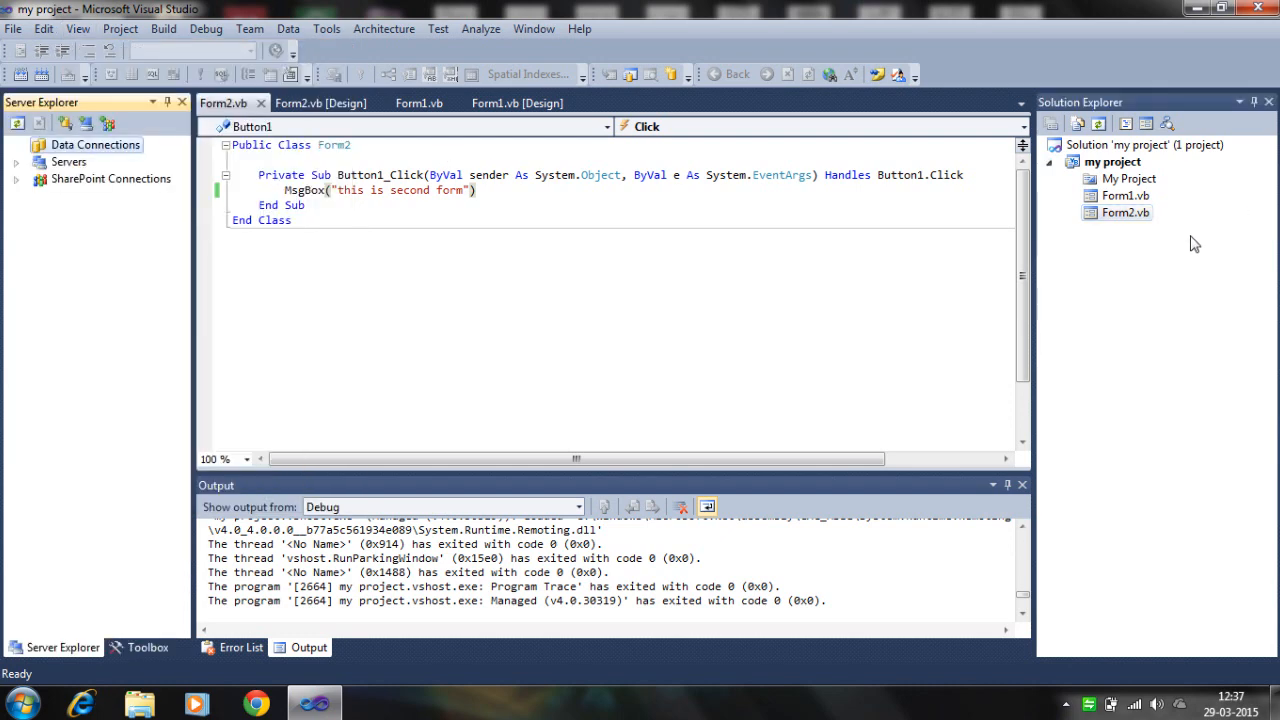
left_click(118, 29)
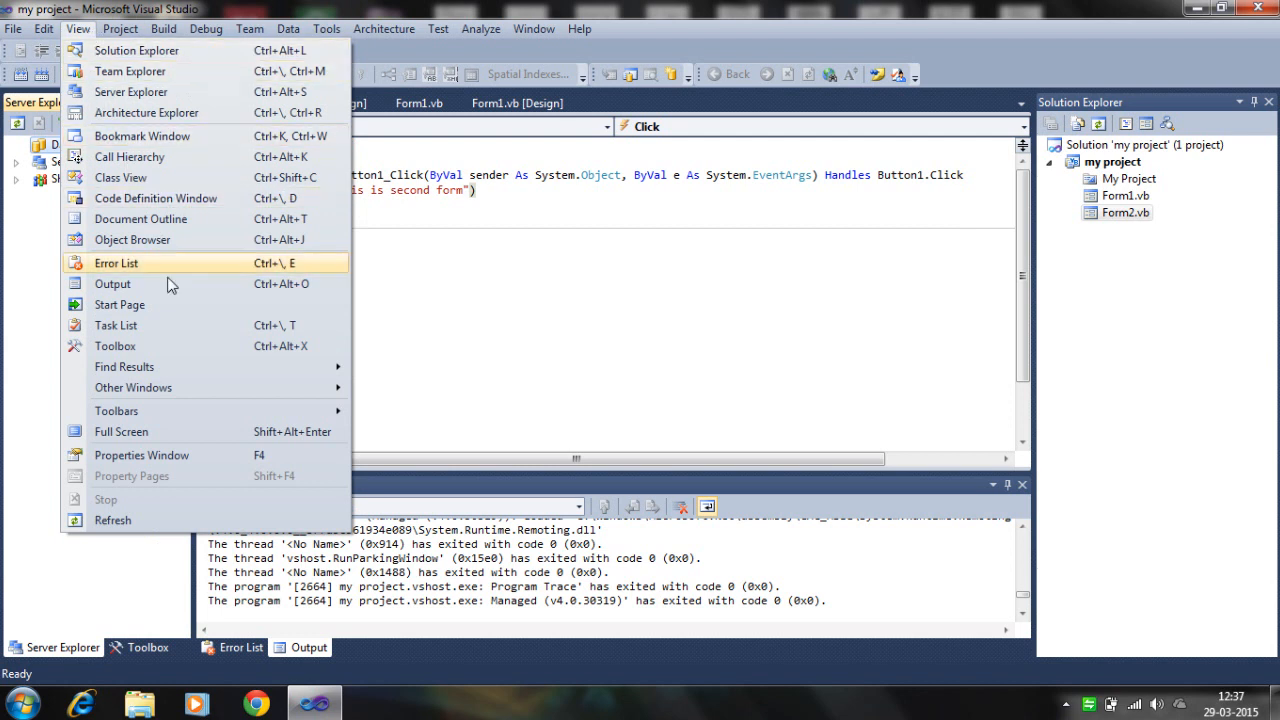
left_click(185, 460)
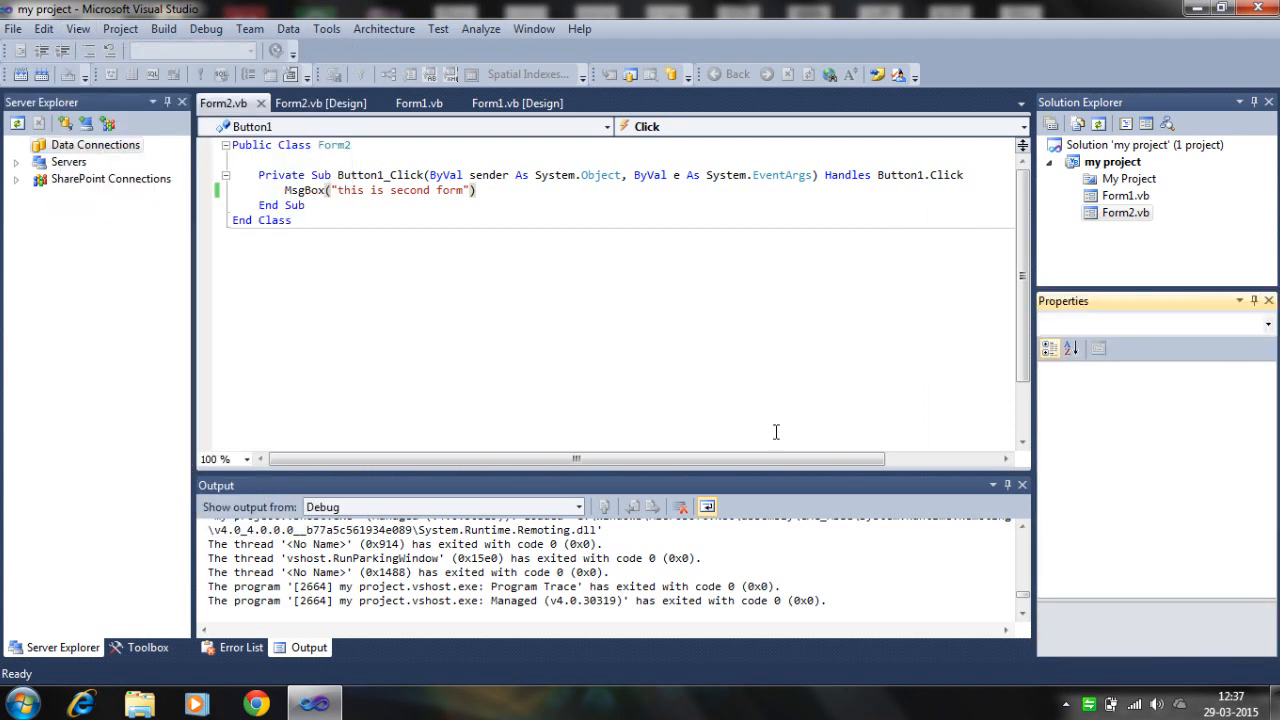
double_click(1127, 200)
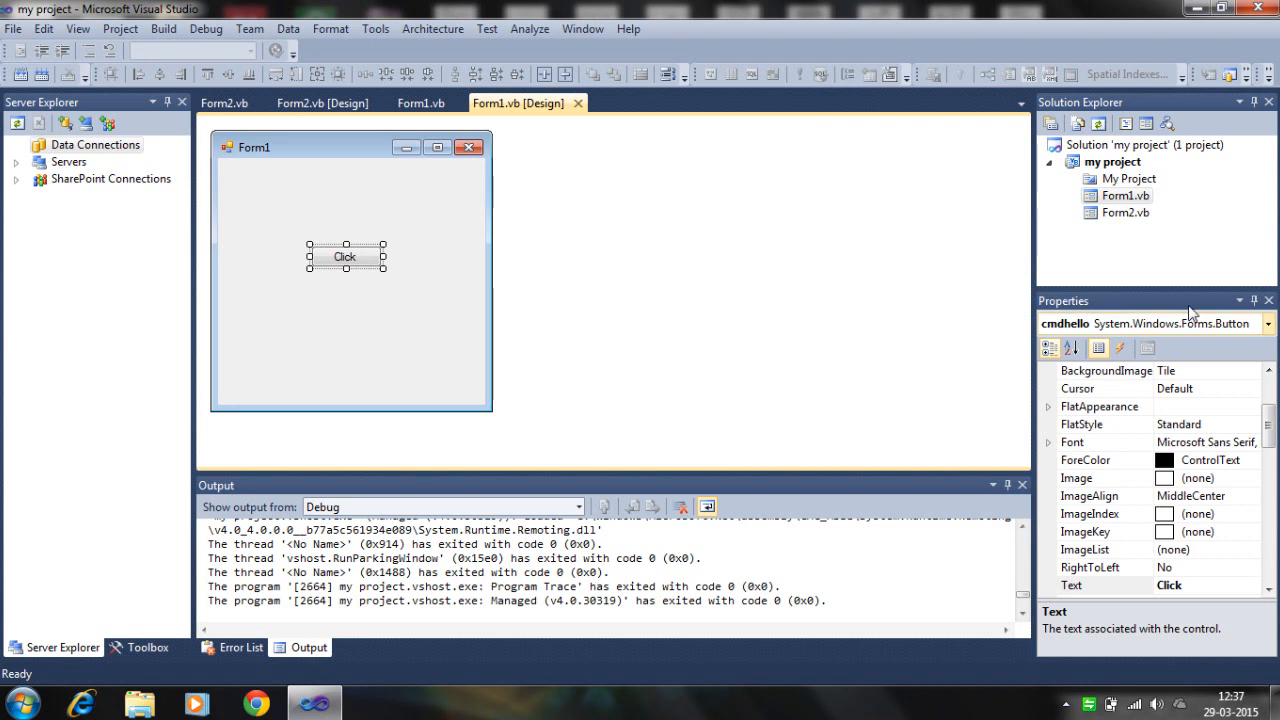
Step: Swap Server Explorer for the Toolbox, collapse Common Controls, and browse the View, File, Debug and Window menus
left_click(182, 102)
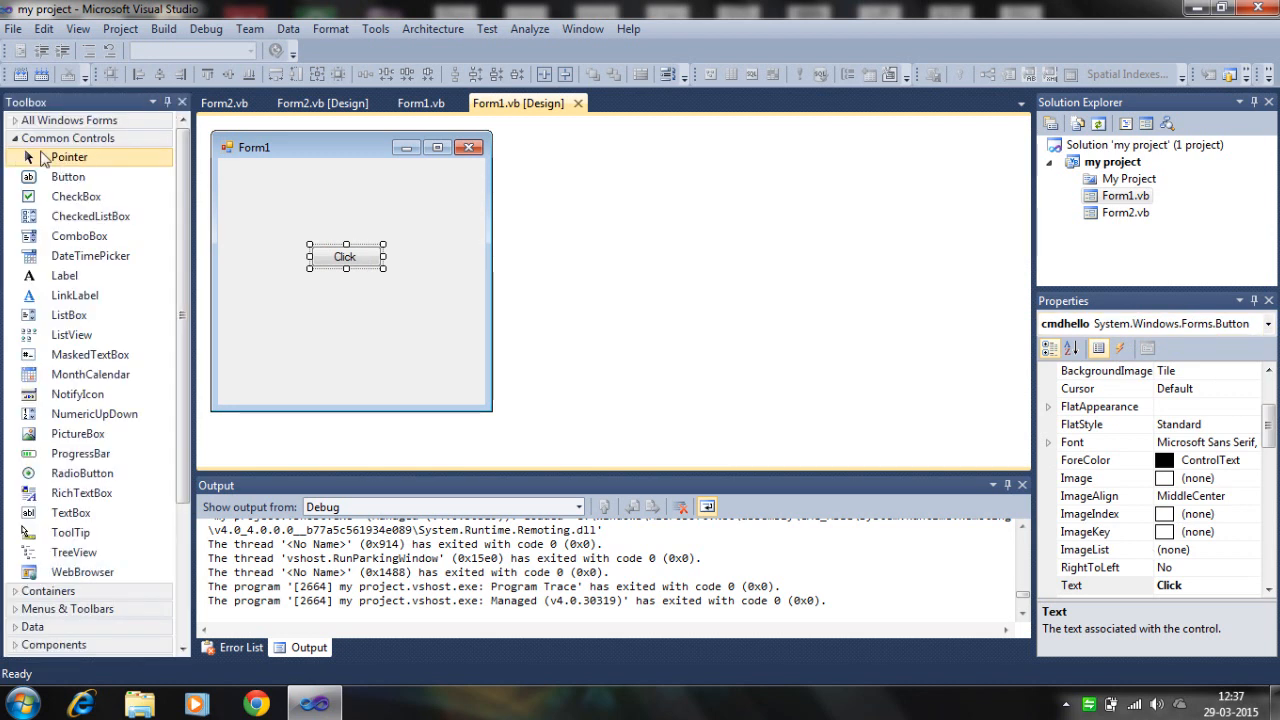
left_click(16, 138)
left_click(79, 29)
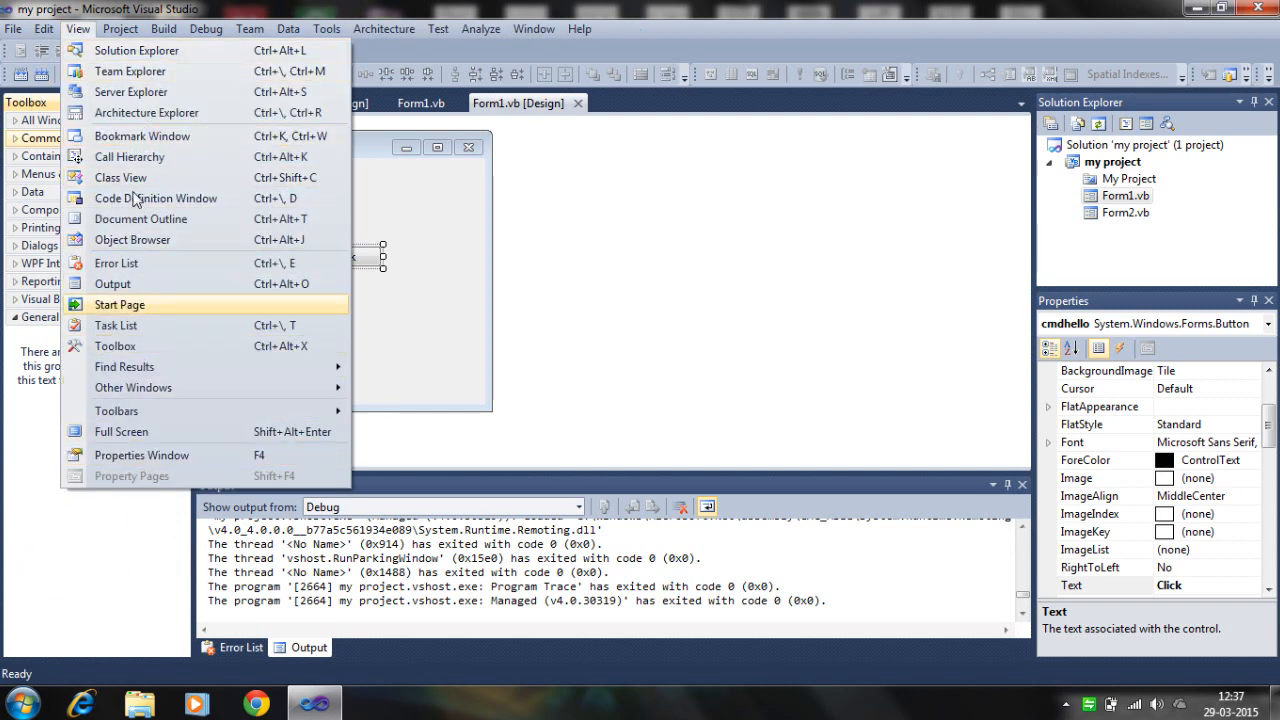
left_click(14, 40)
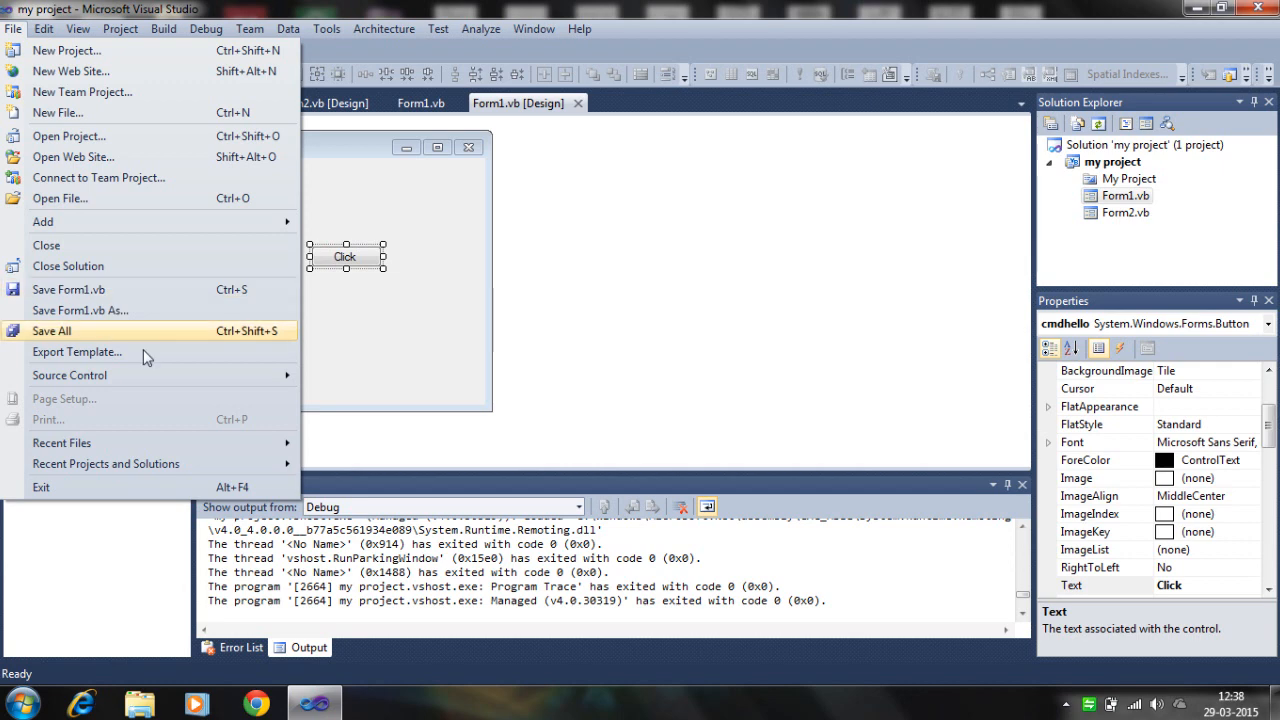
mouse_move(206, 29)
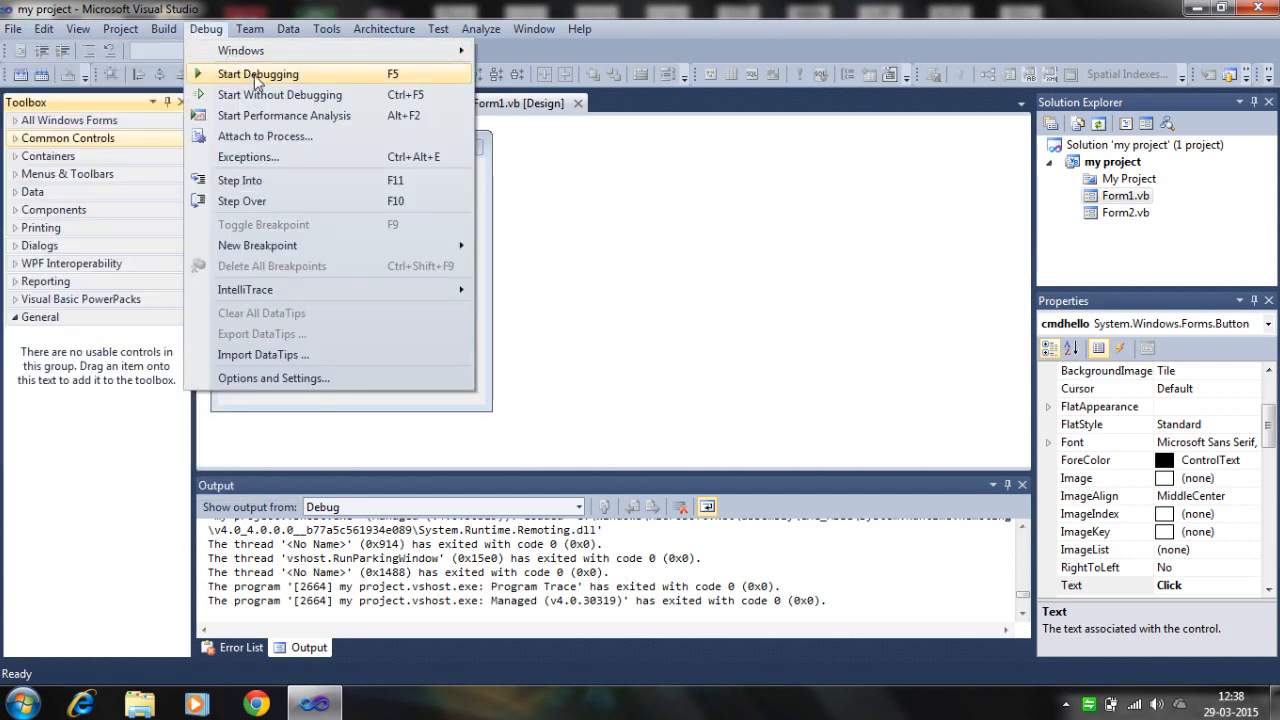
left_click(480, 28)
left_click(580, 28)
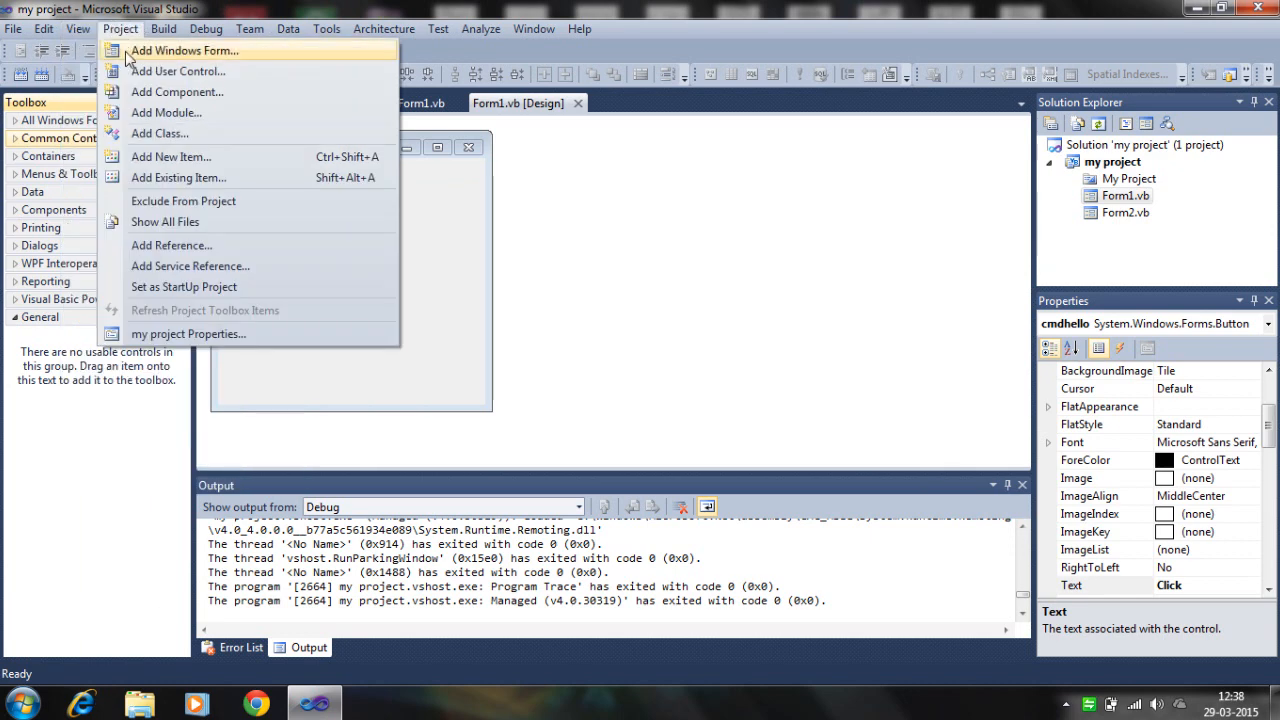
left_click(143, 54)
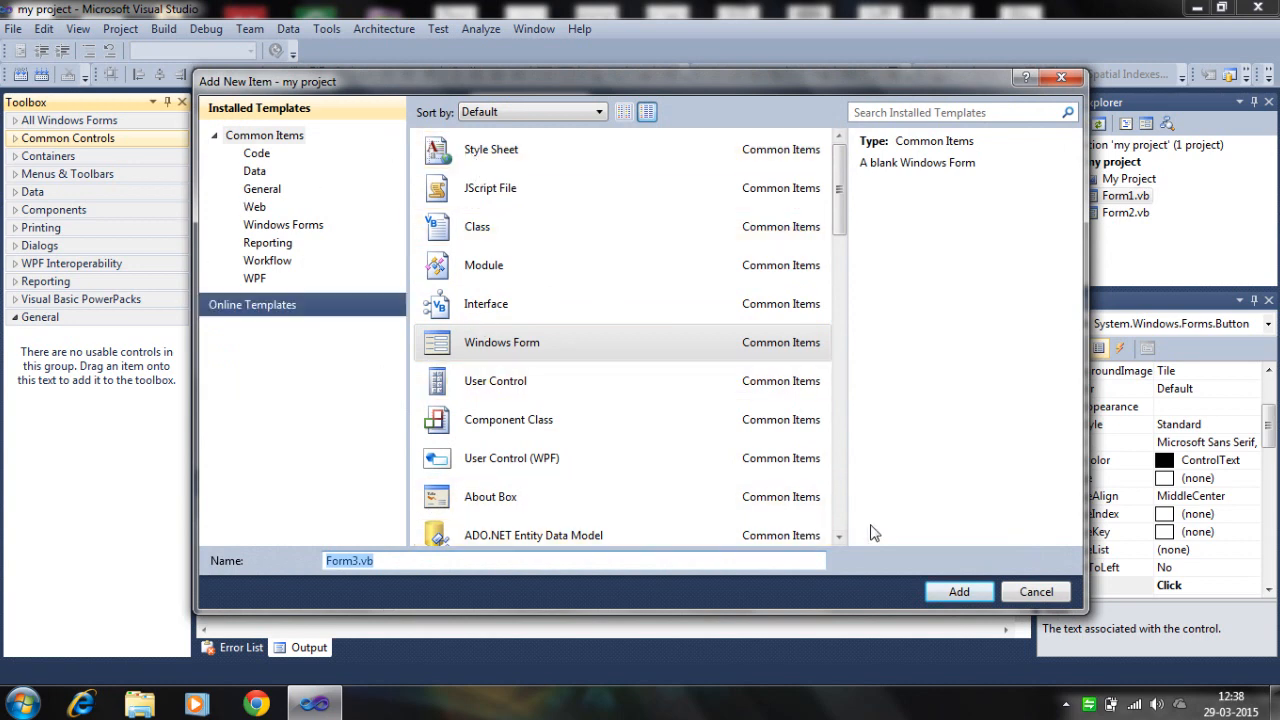
left_click(1065, 595)
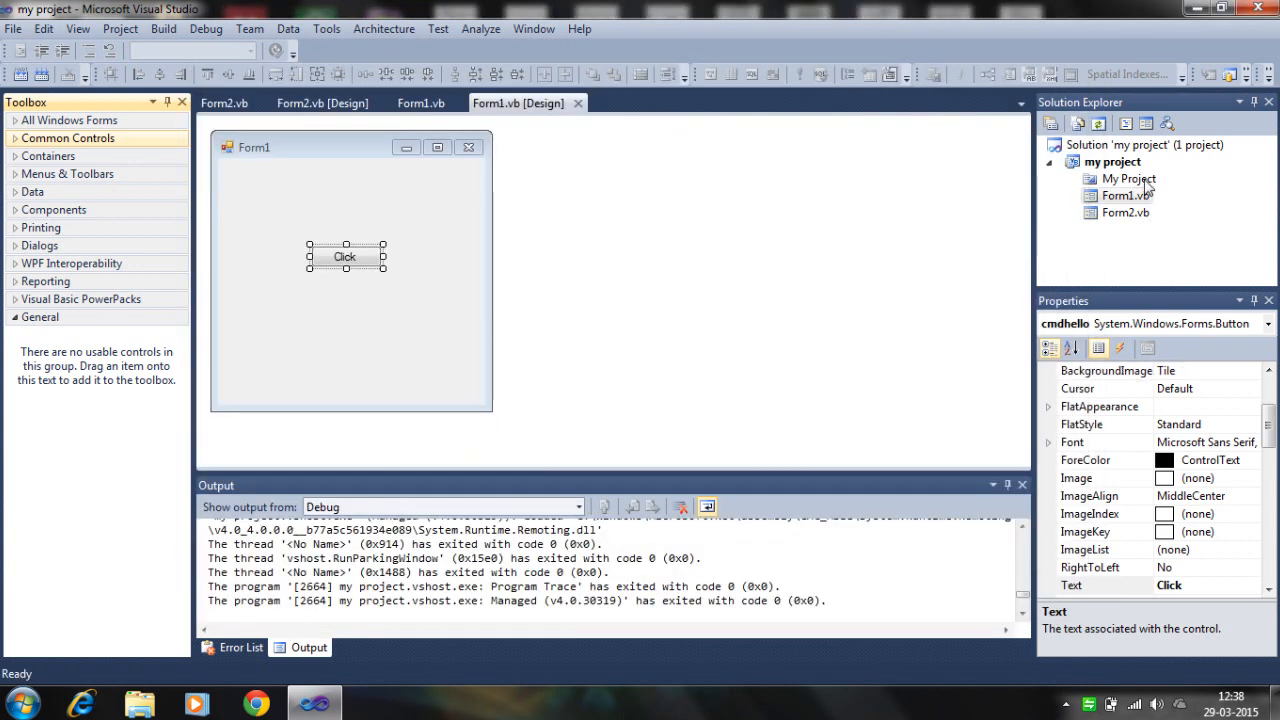
left_click(1128, 179)
right_click(1122, 162)
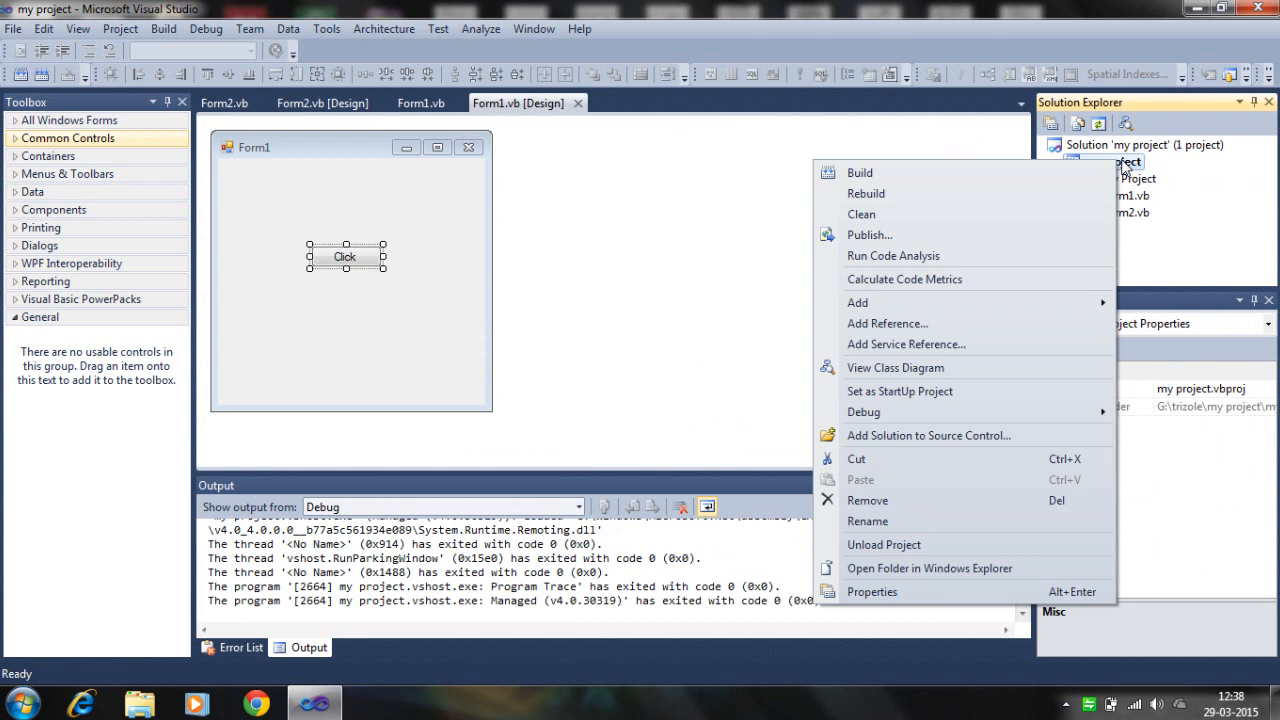
mouse_move(858, 303)
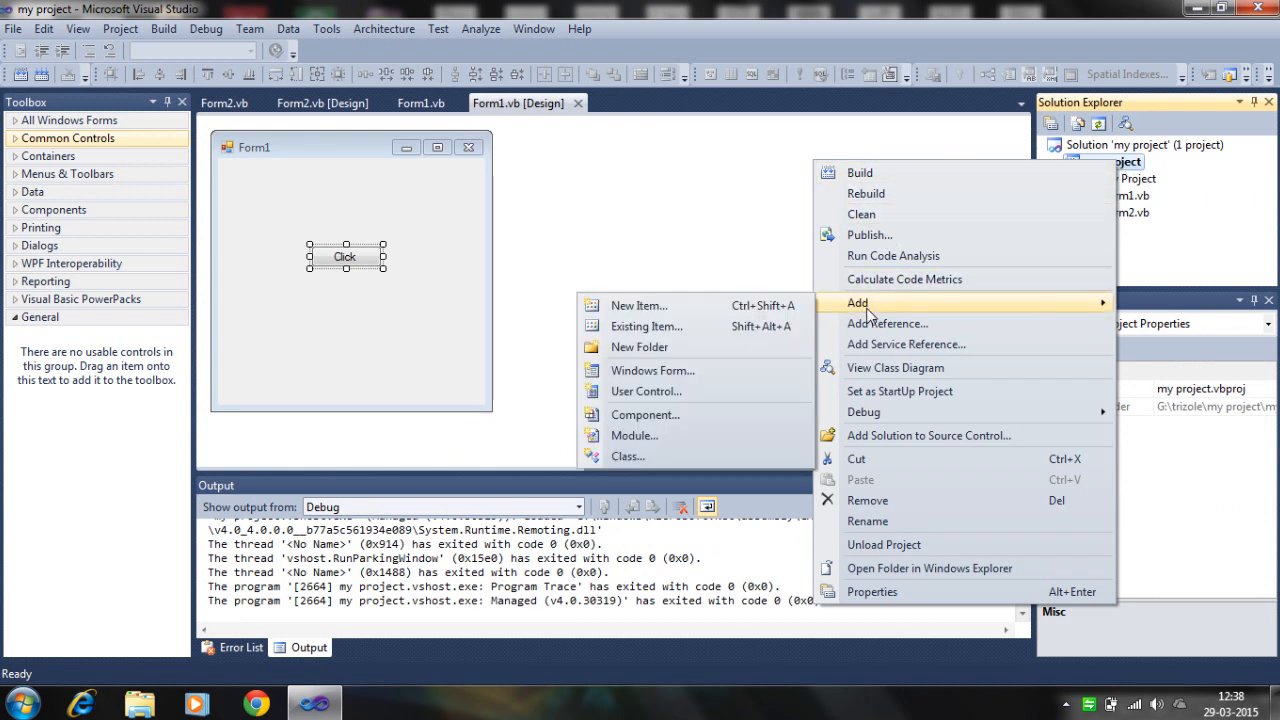
left_click(132, 29)
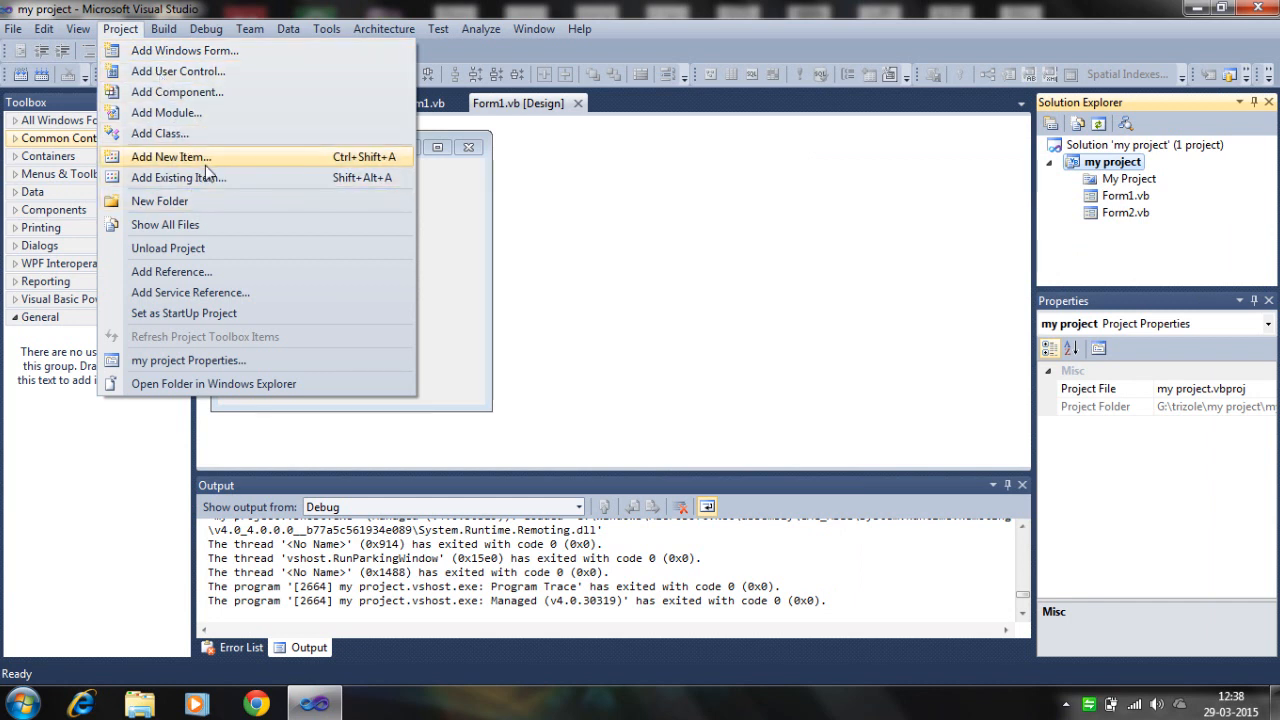
left_click(629, 249)
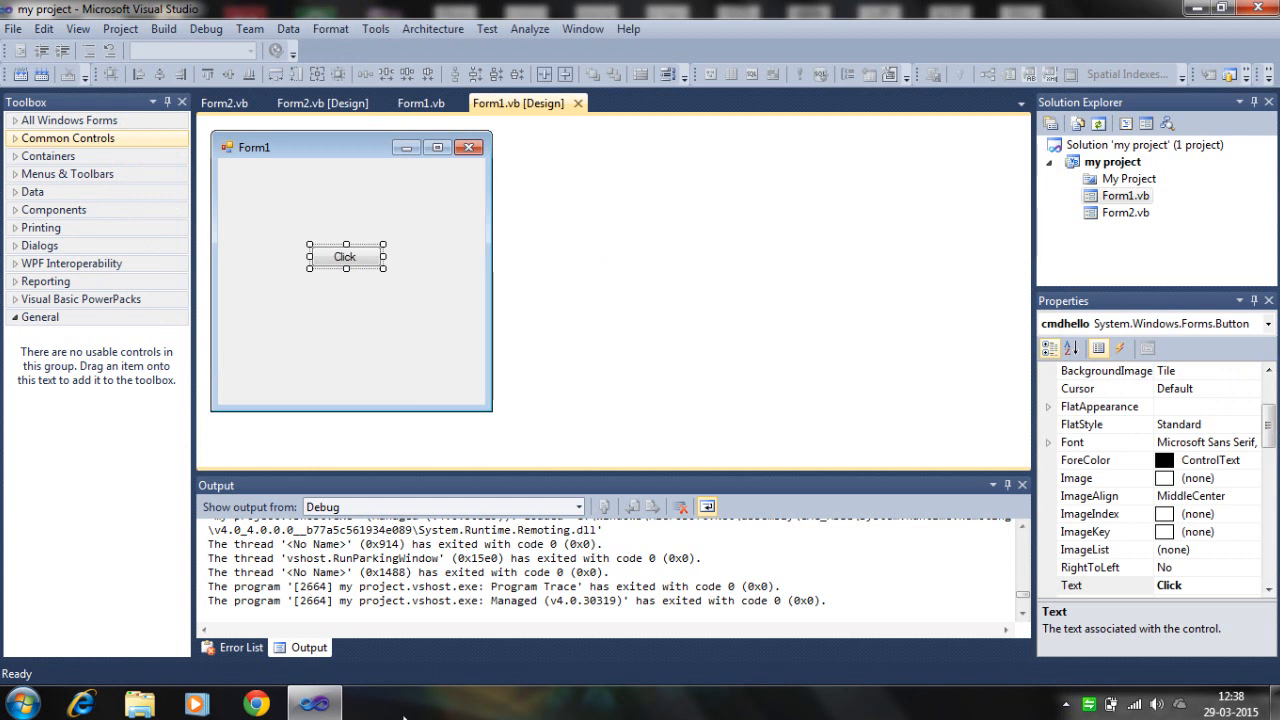